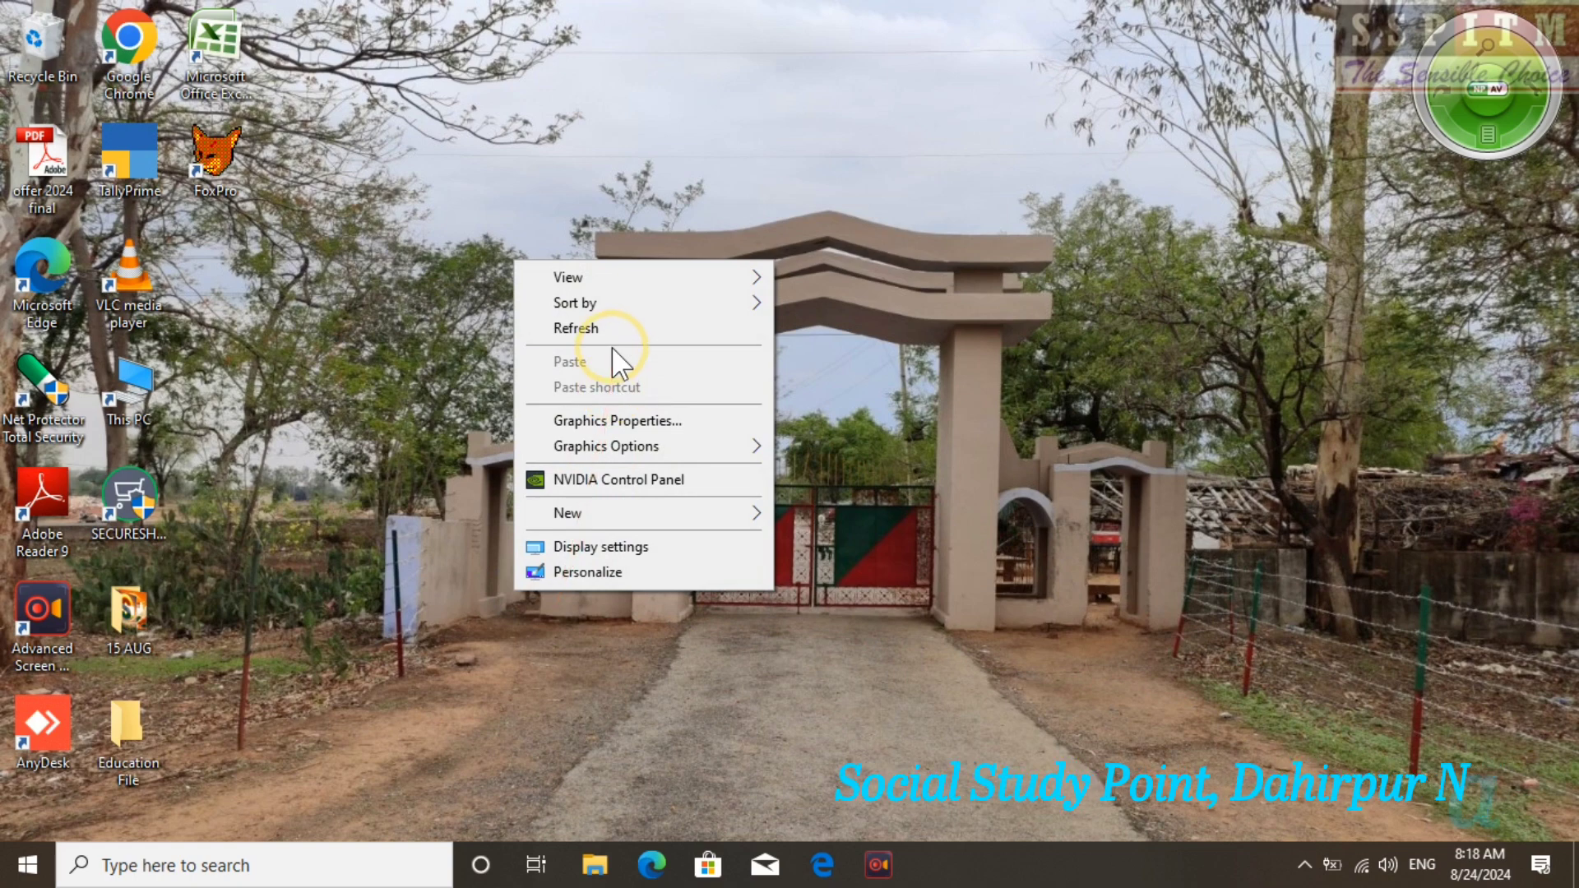
Search Windows for winword and launch Microsoft Office Word 2007 with a blank document
left_click(606, 327)
left_click(329, 866)
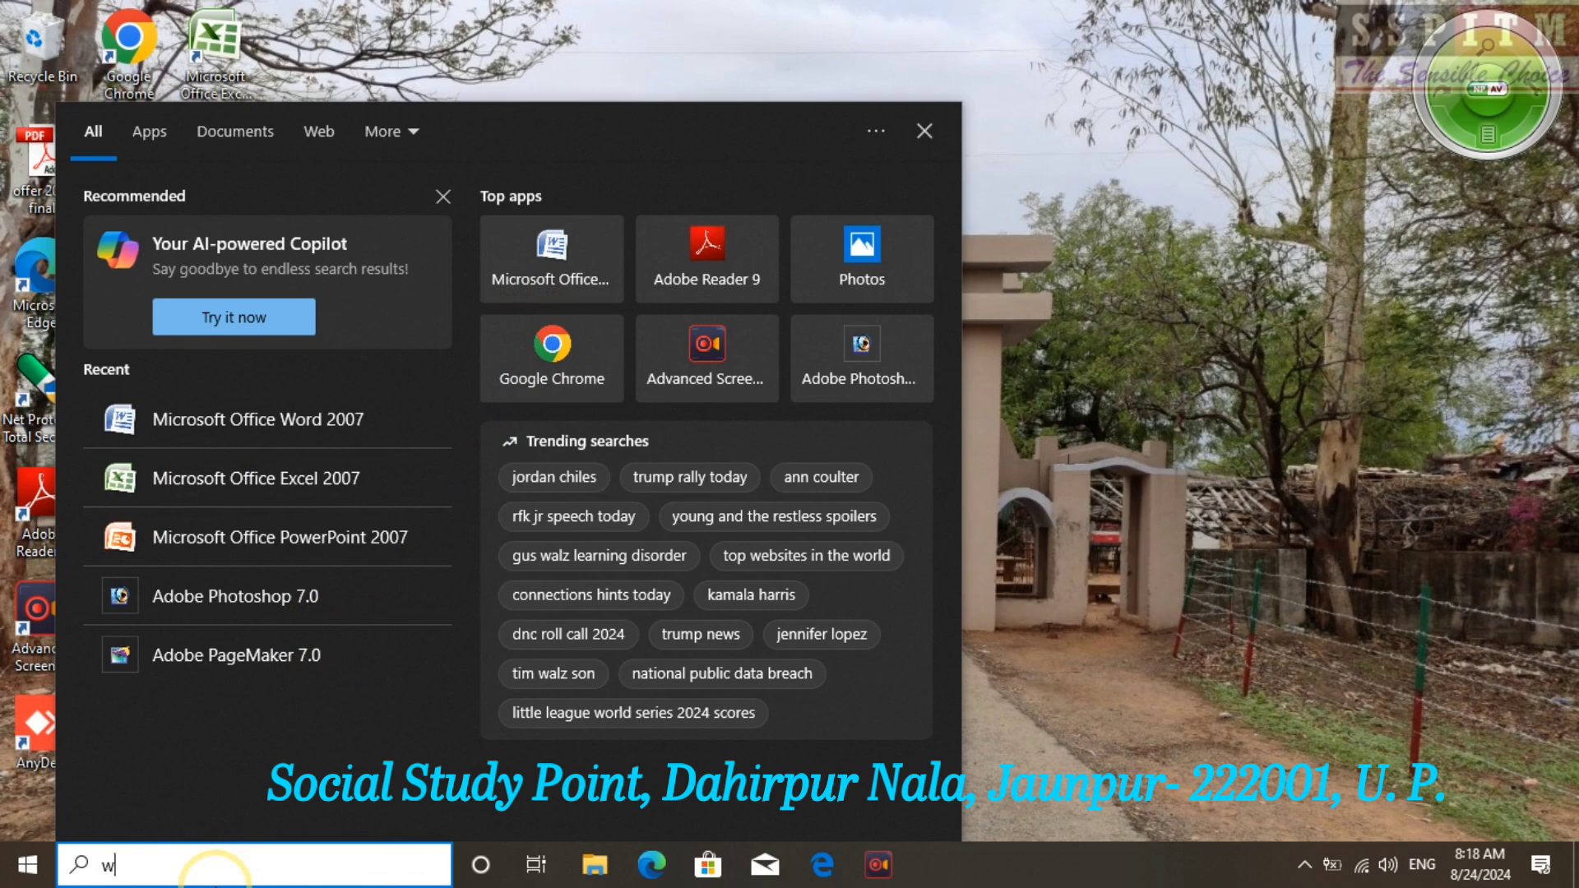
type("irn")
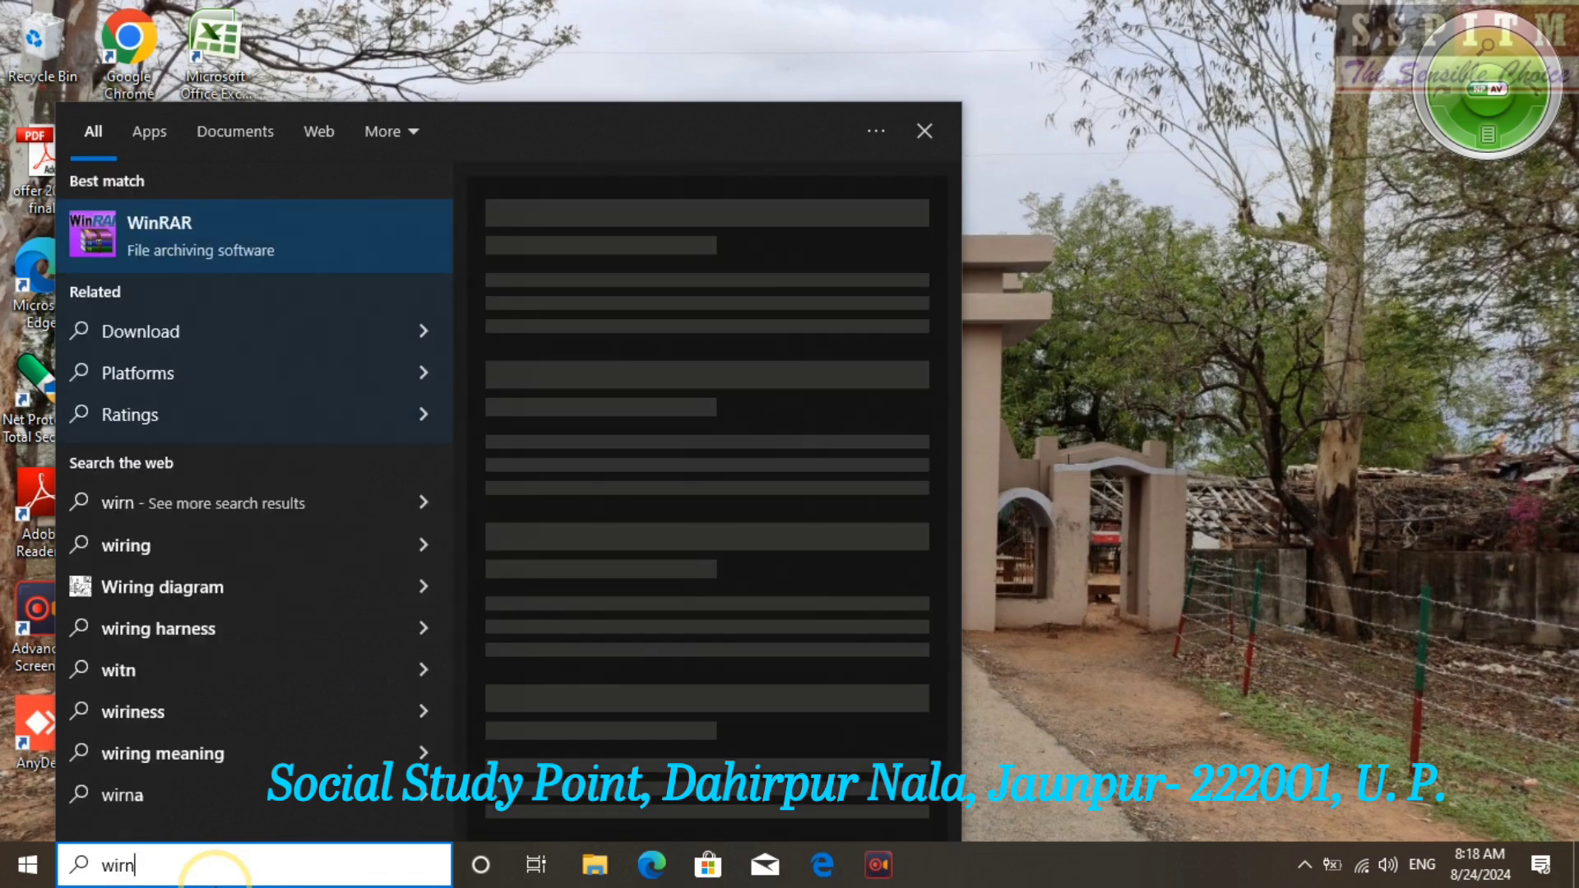
key("BackSpace")
key("BackSpace")
key("BackSpace")
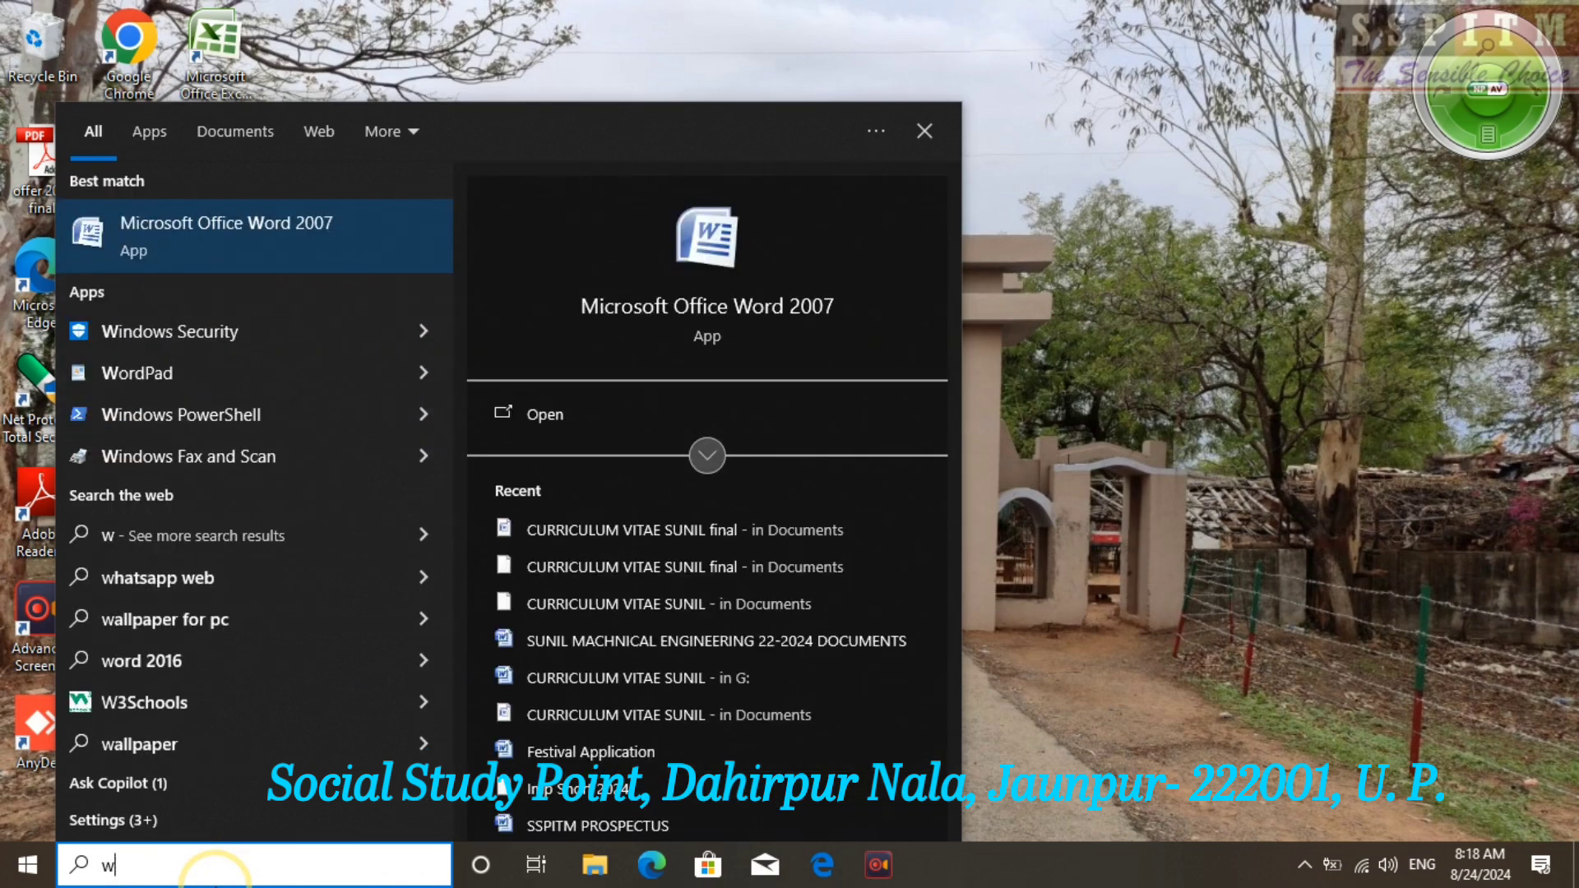
type("in")
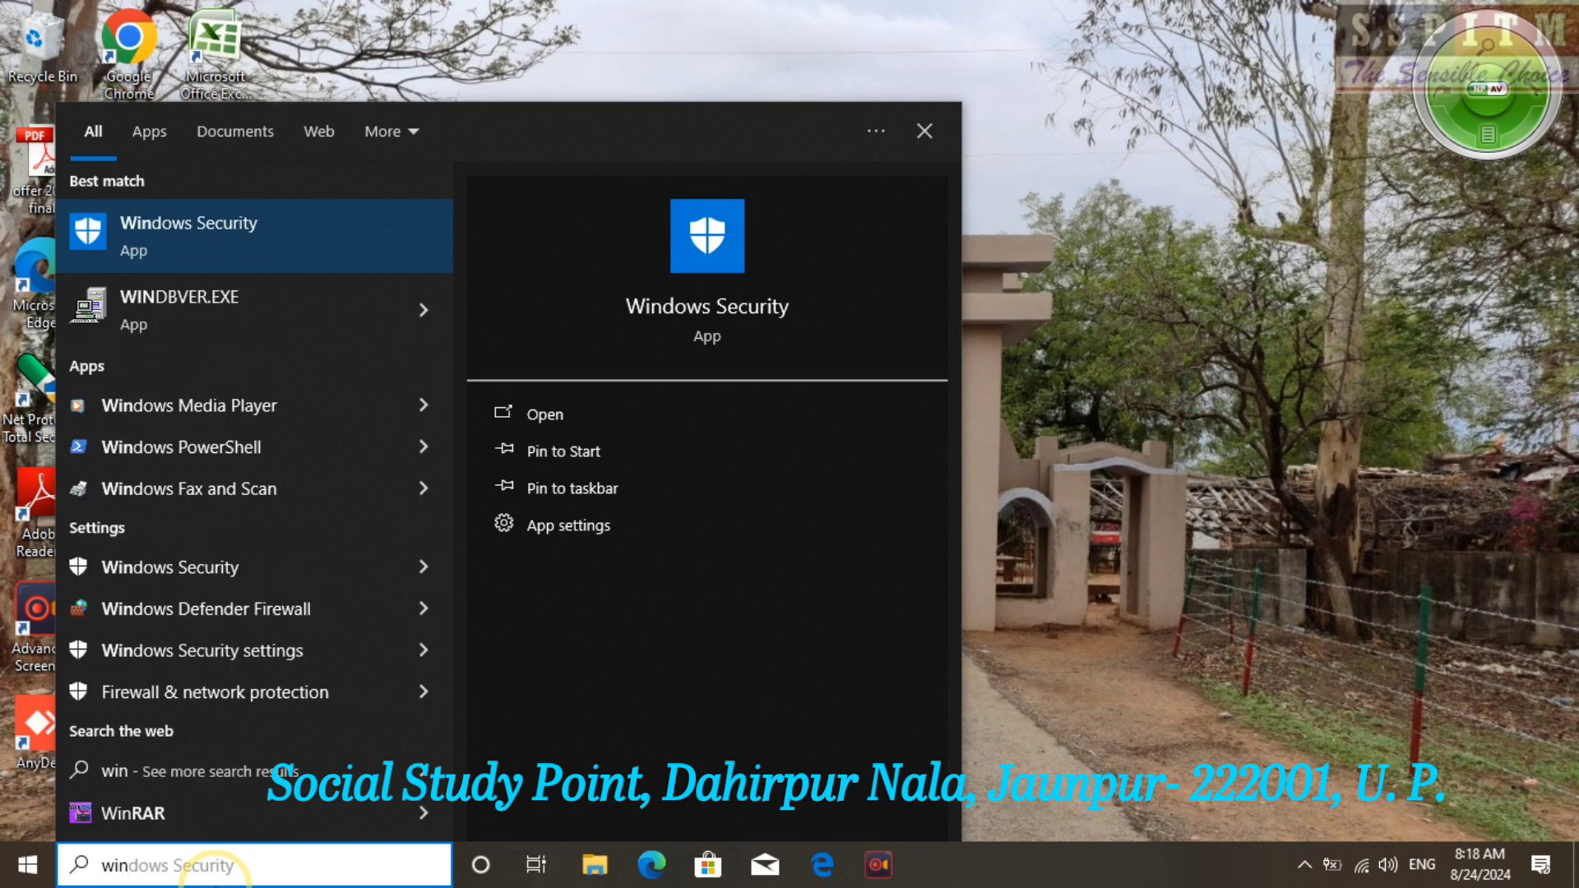
type("word")
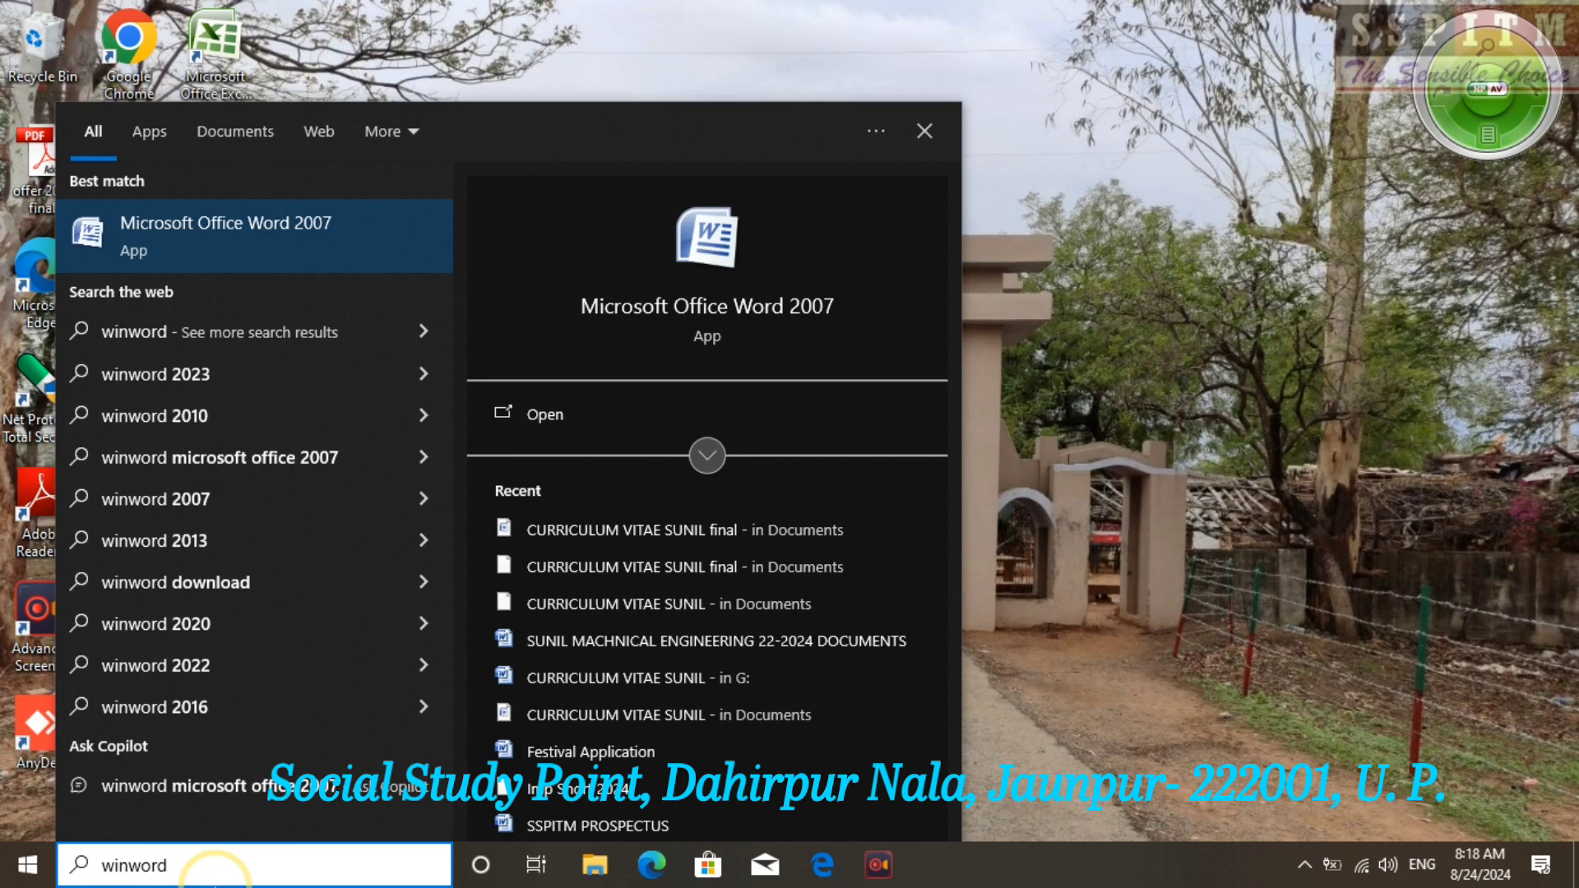
key("Return")
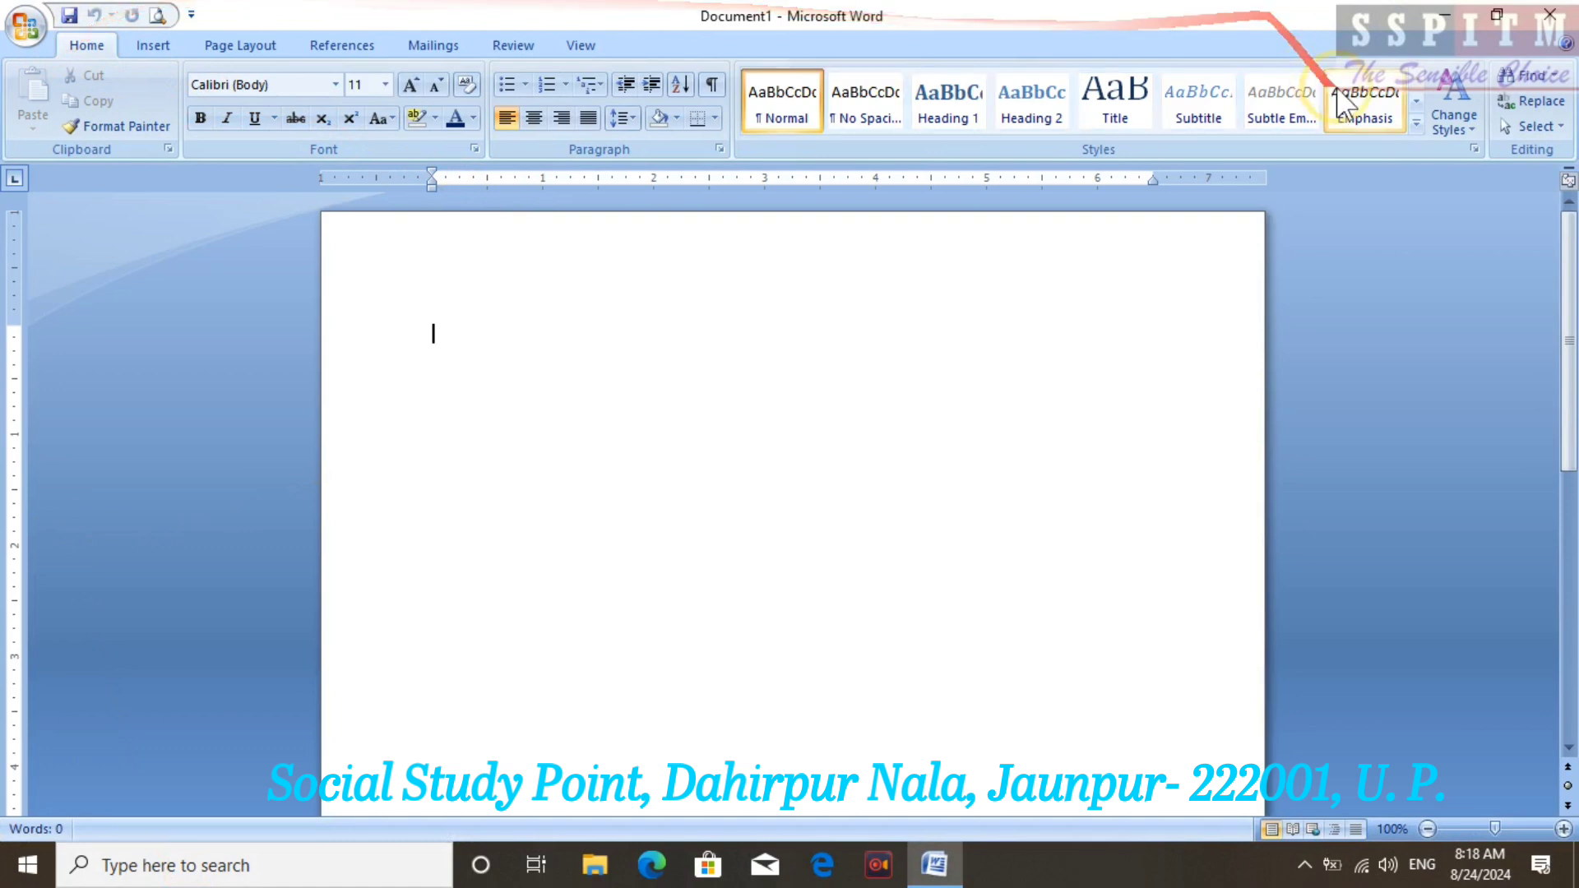
Look over the file commands, the recent documents and the Save As dialog without saving the document
left_click(31, 23)
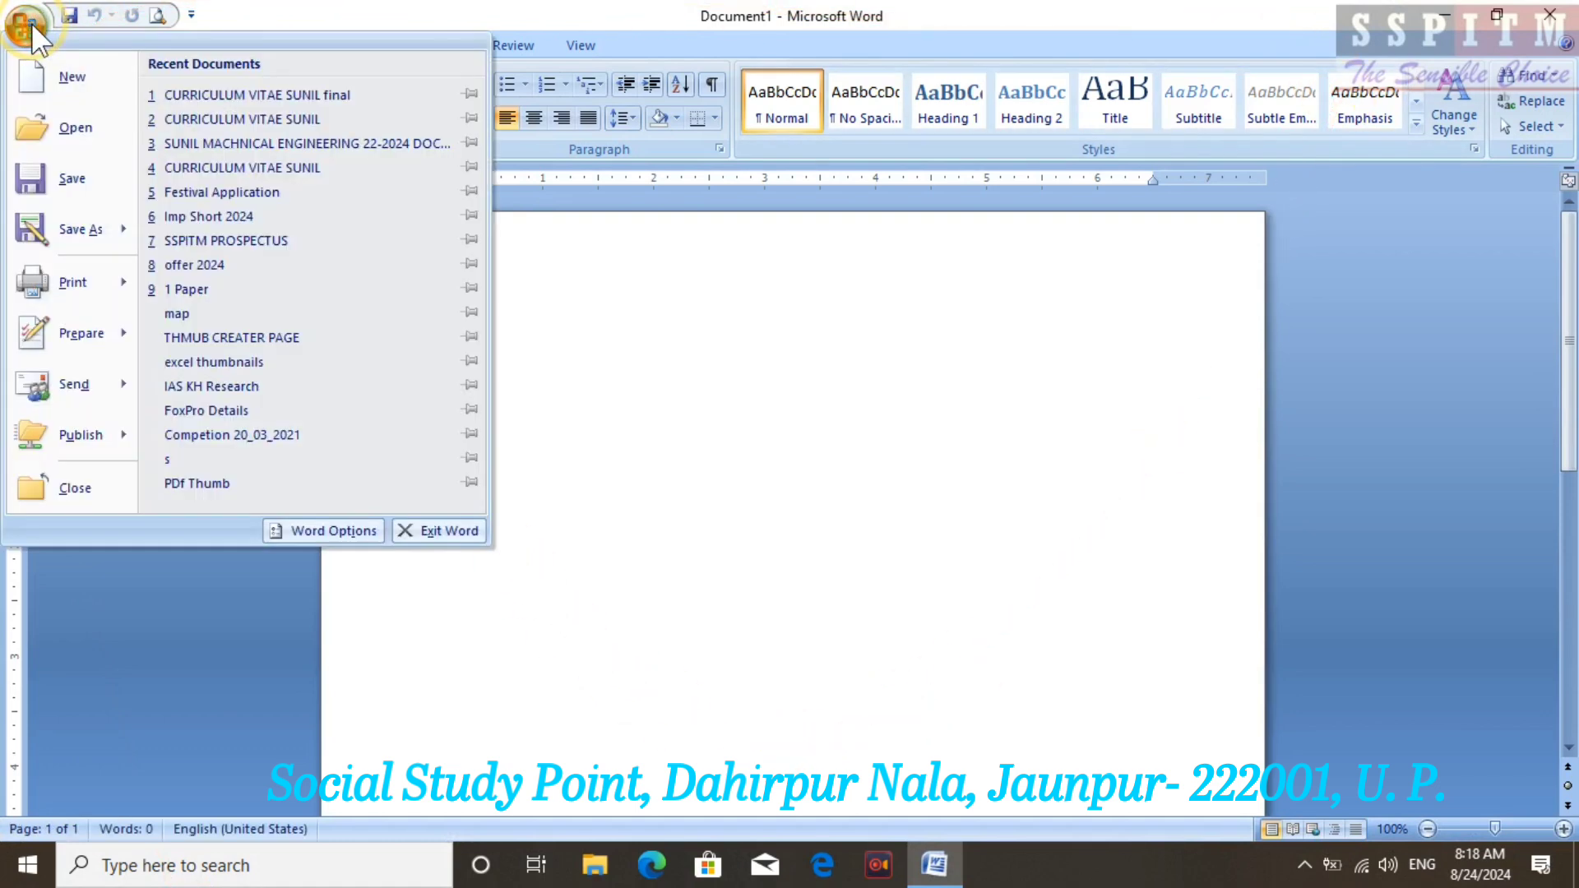
left_click(120, 620)
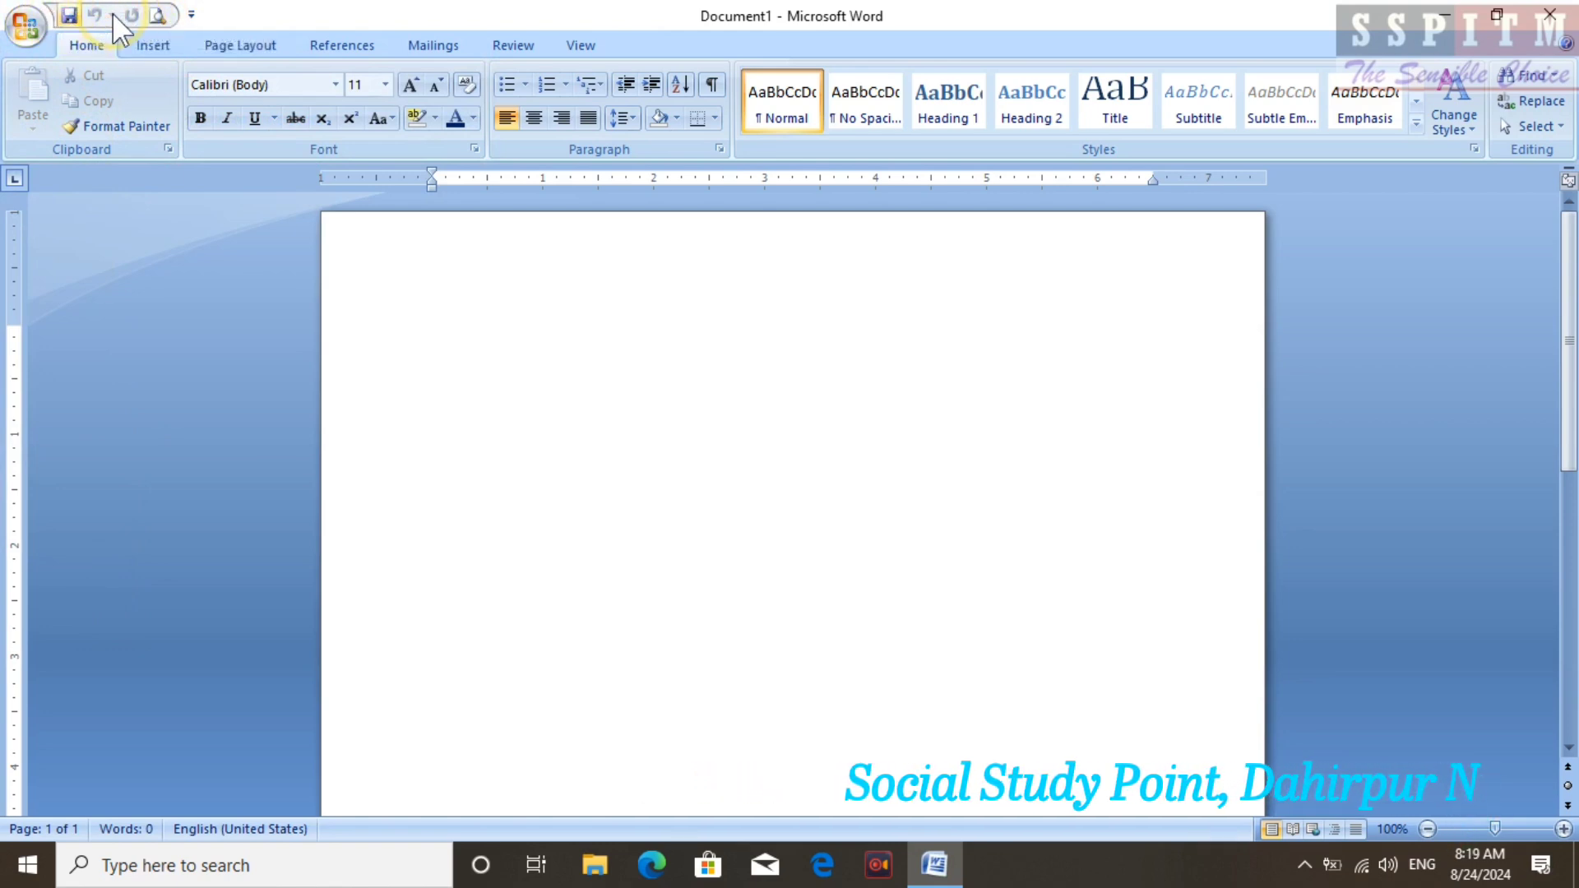
left_click(67, 15)
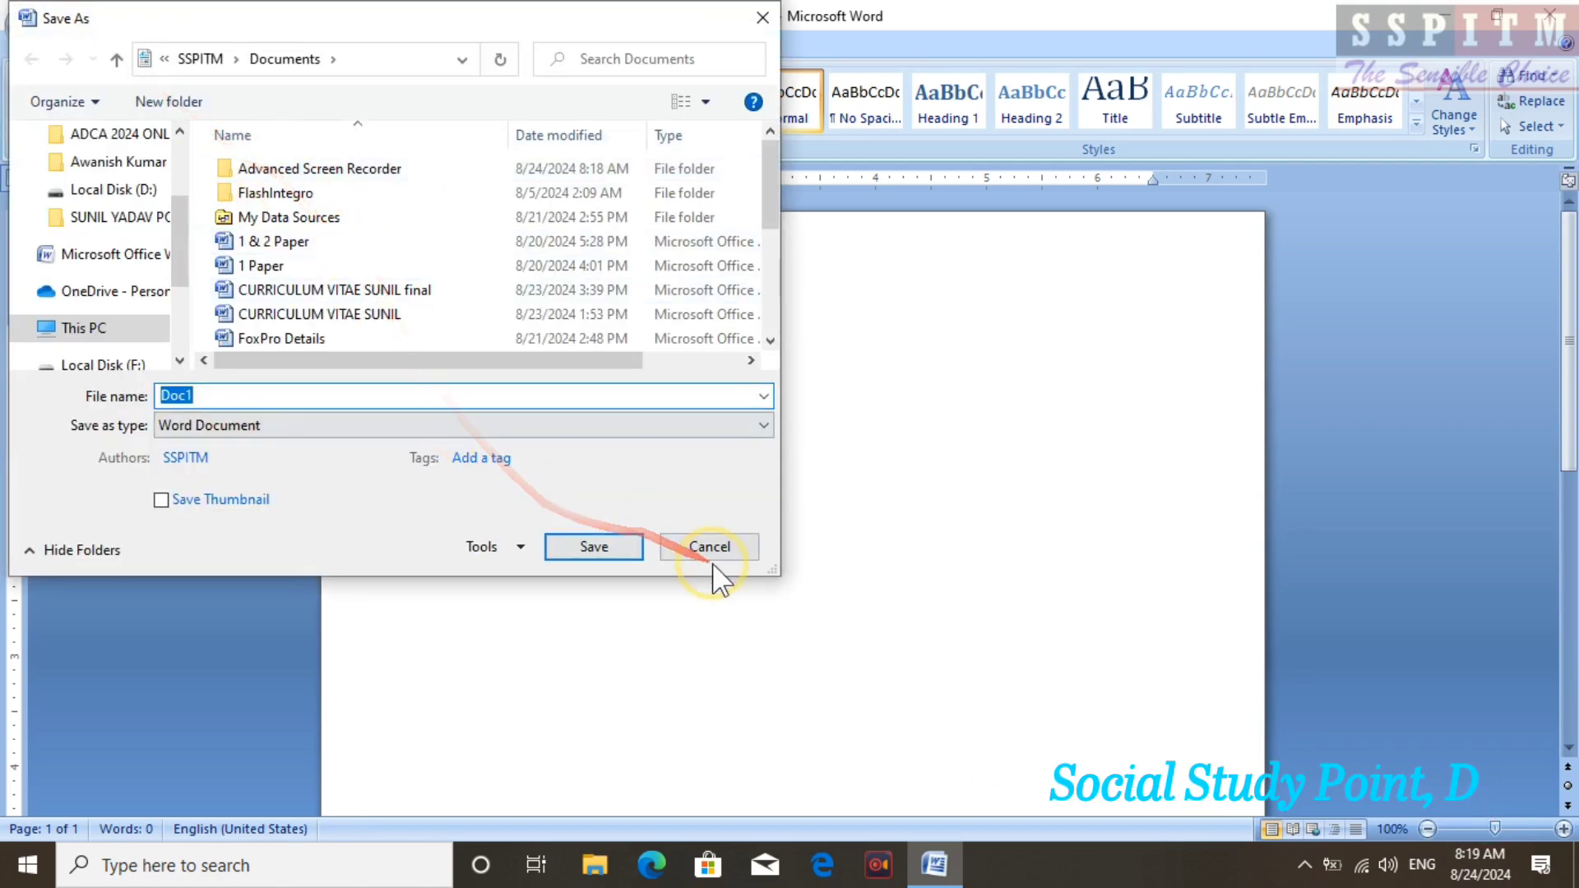
left_click(711, 556)
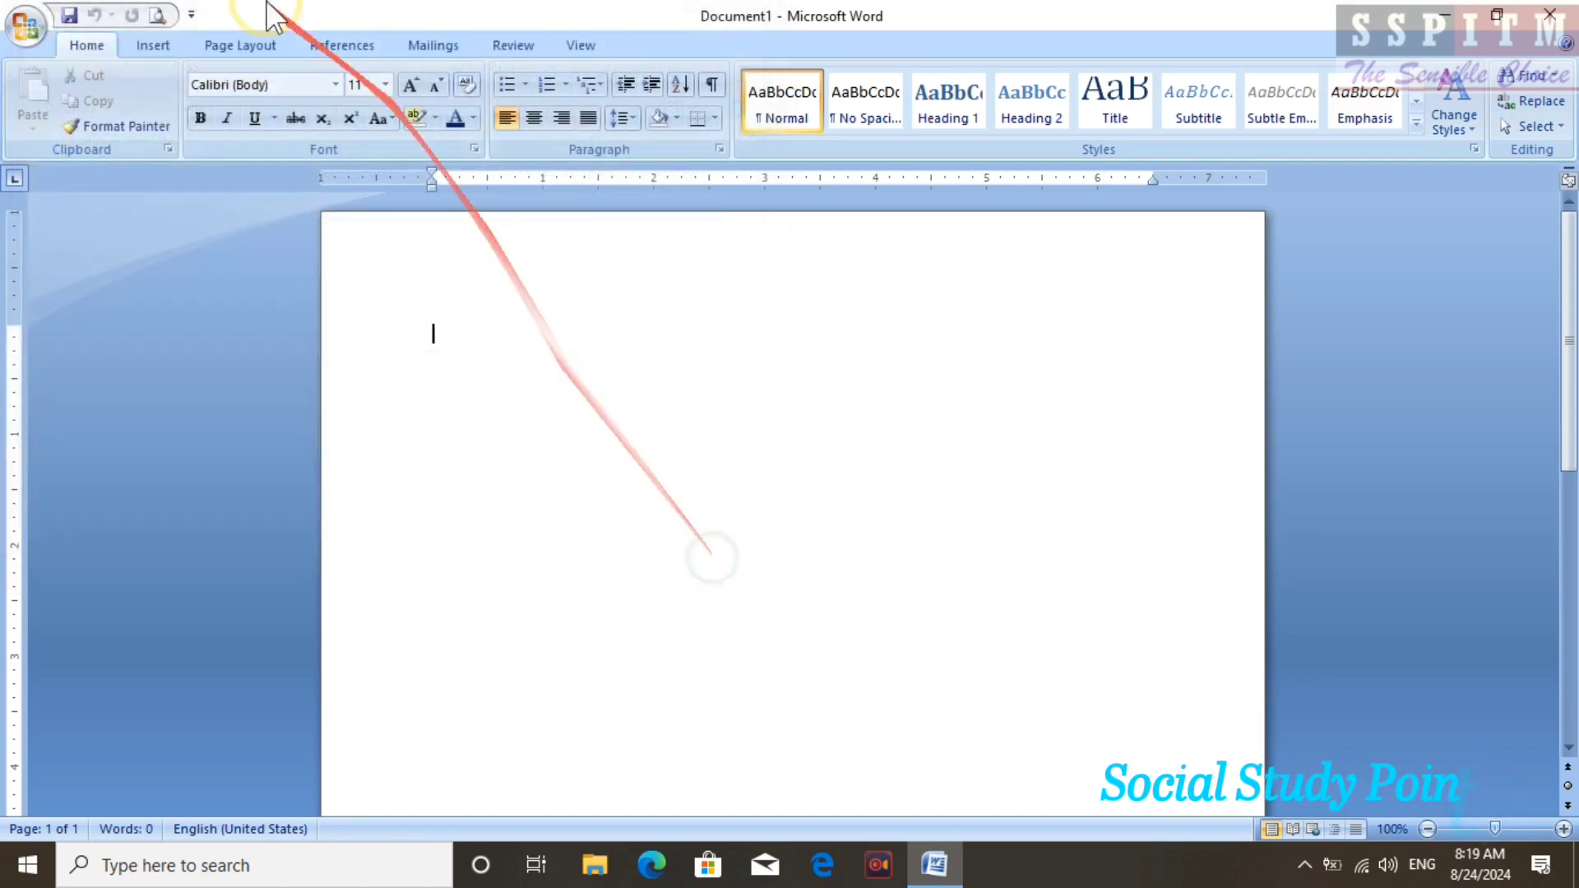
Add the Open command to the quick-access commands and review the list of commands available there
left_click(191, 11)
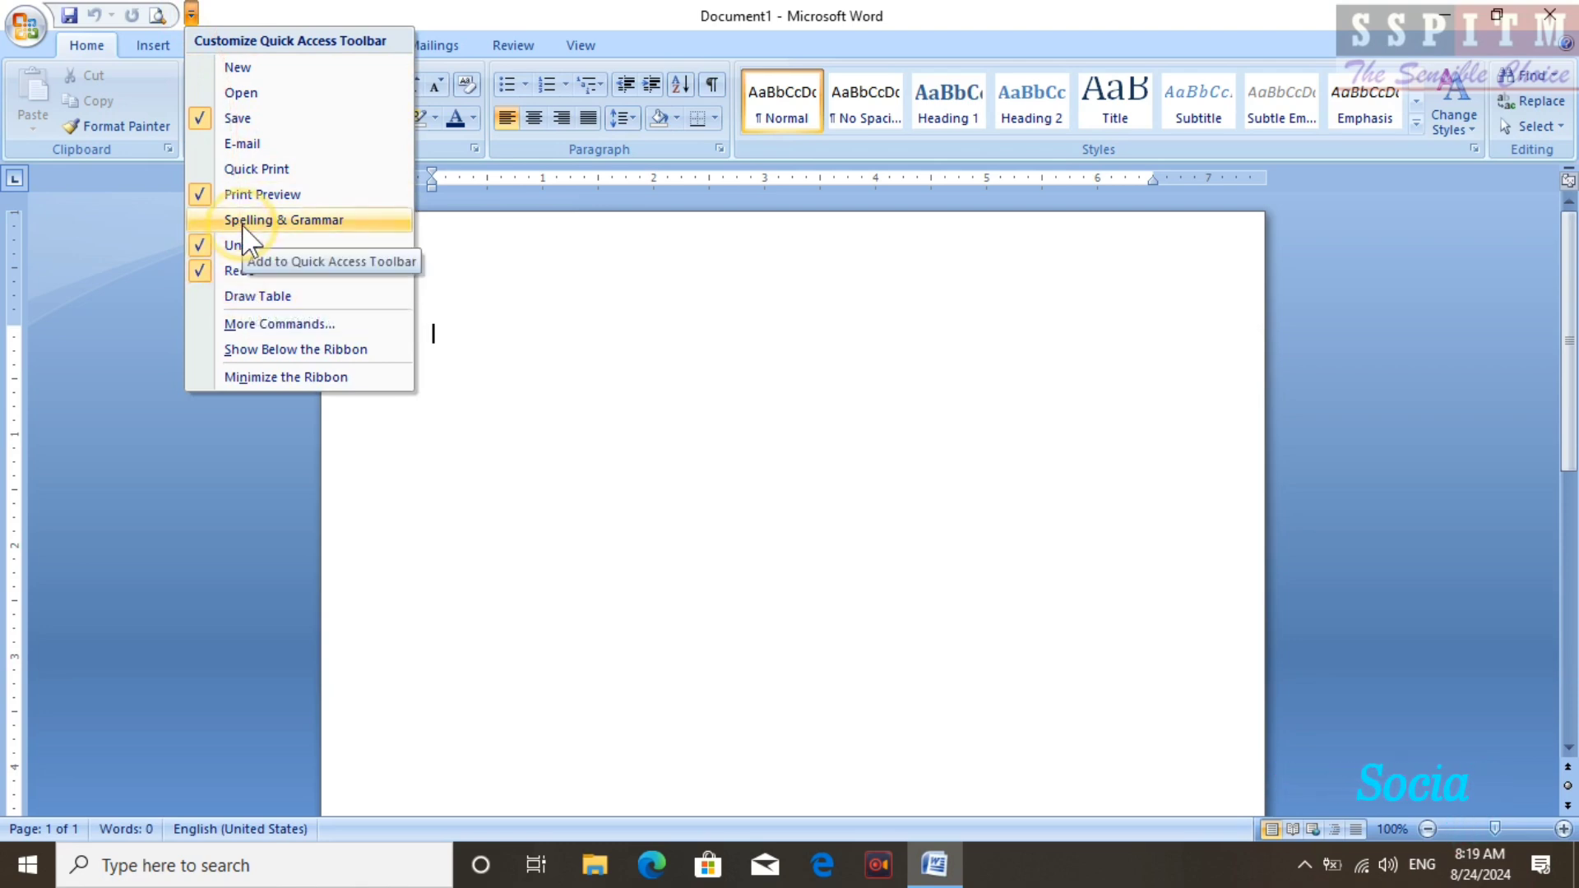
left_click(241, 91)
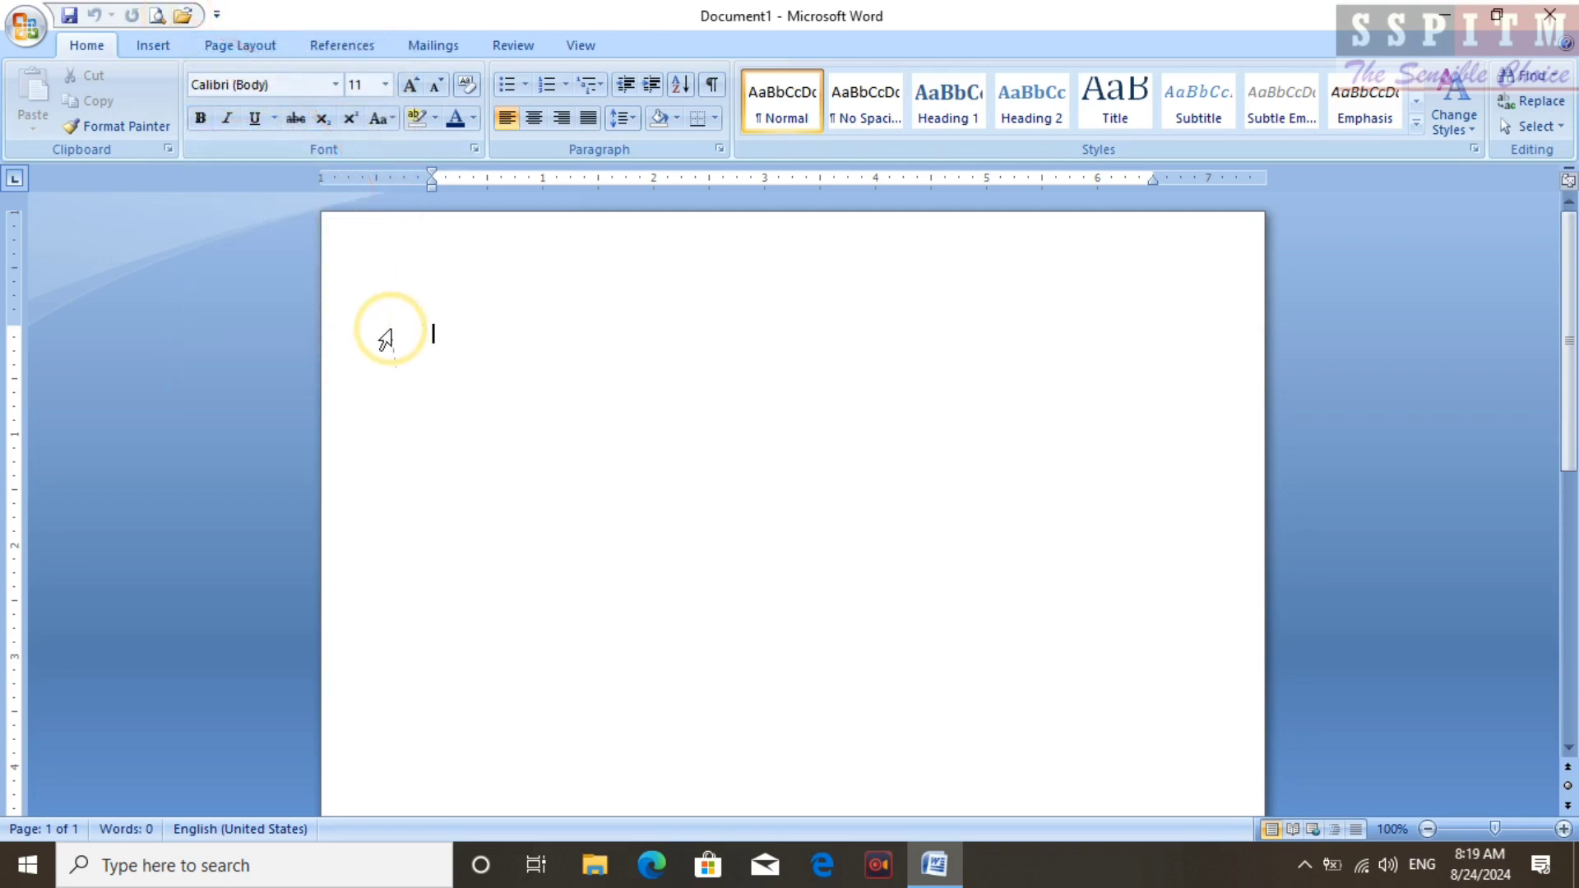
left_click(217, 14)
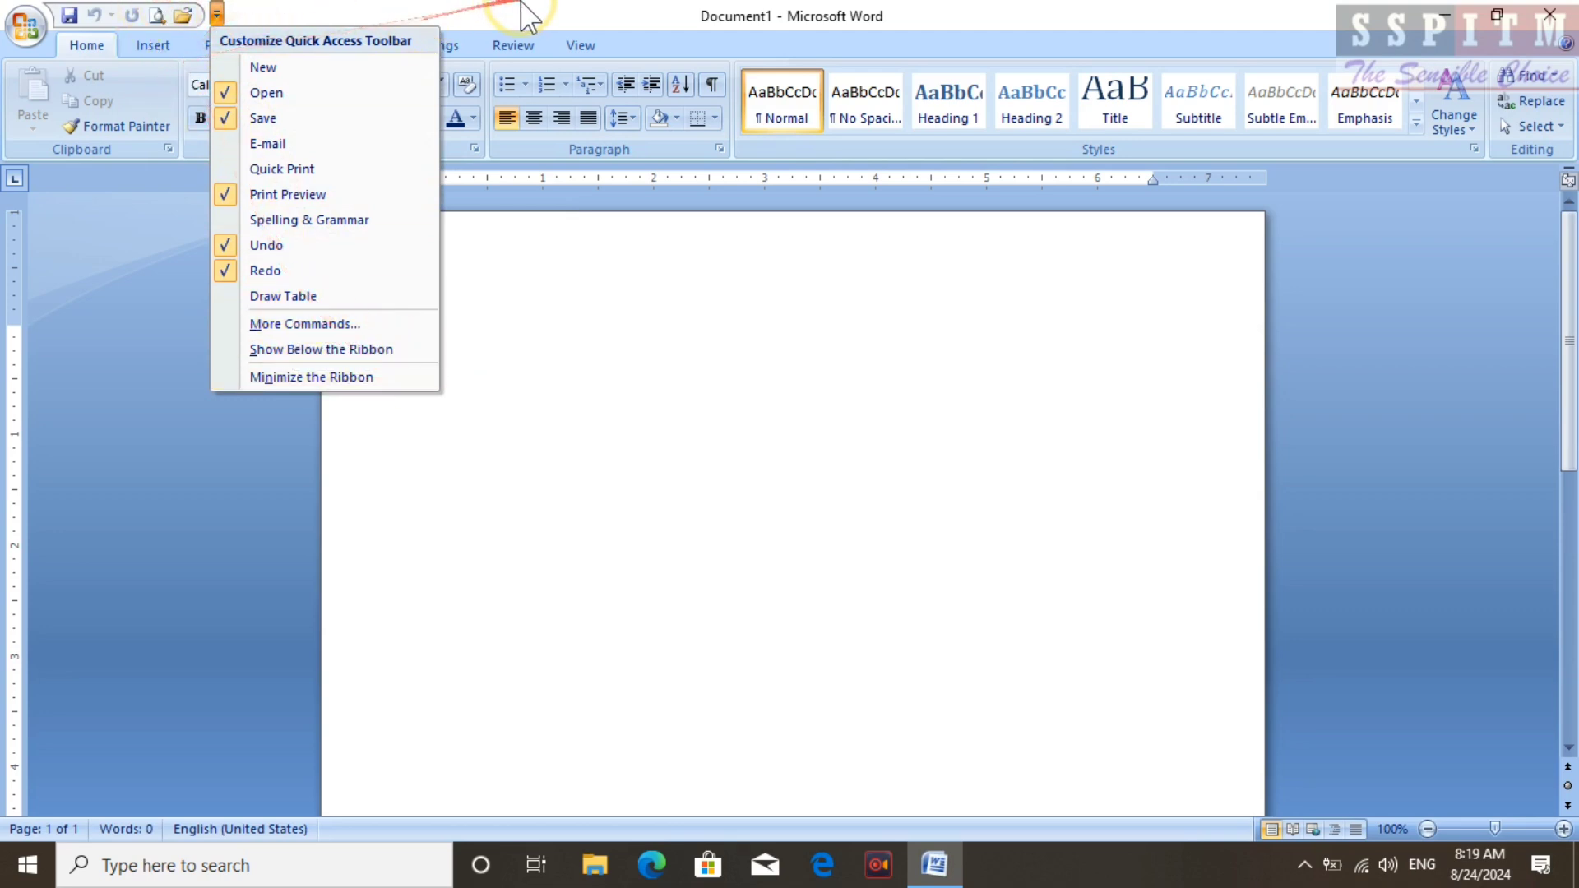
left_click(836, 23)
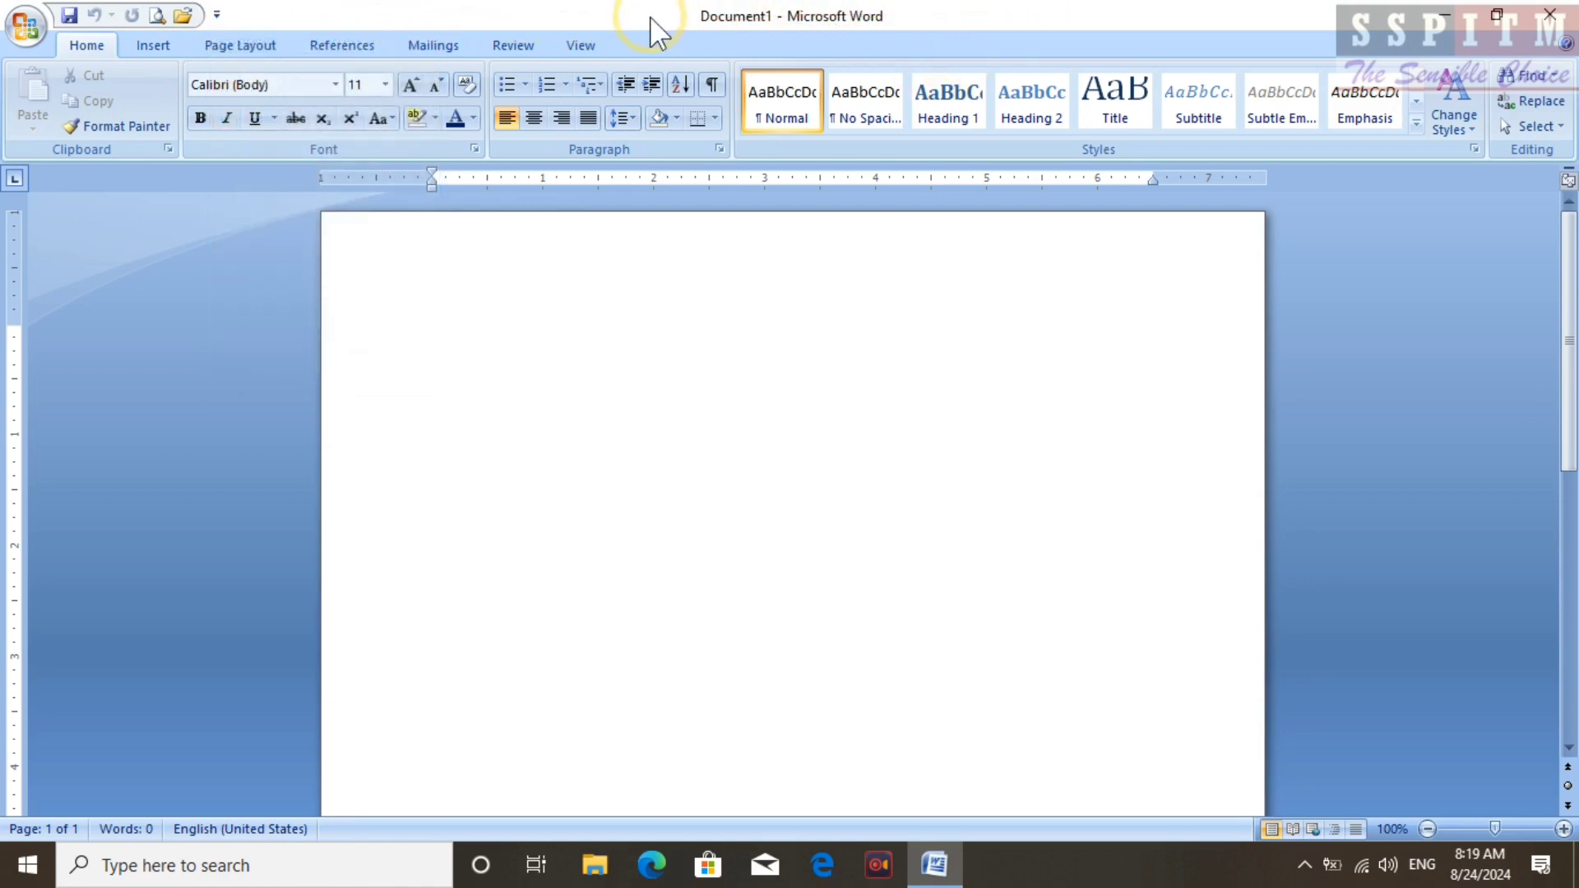
Minimize the Word window and bring it back, shrink it to a smaller window and maximize it again
left_click(1449, 16)
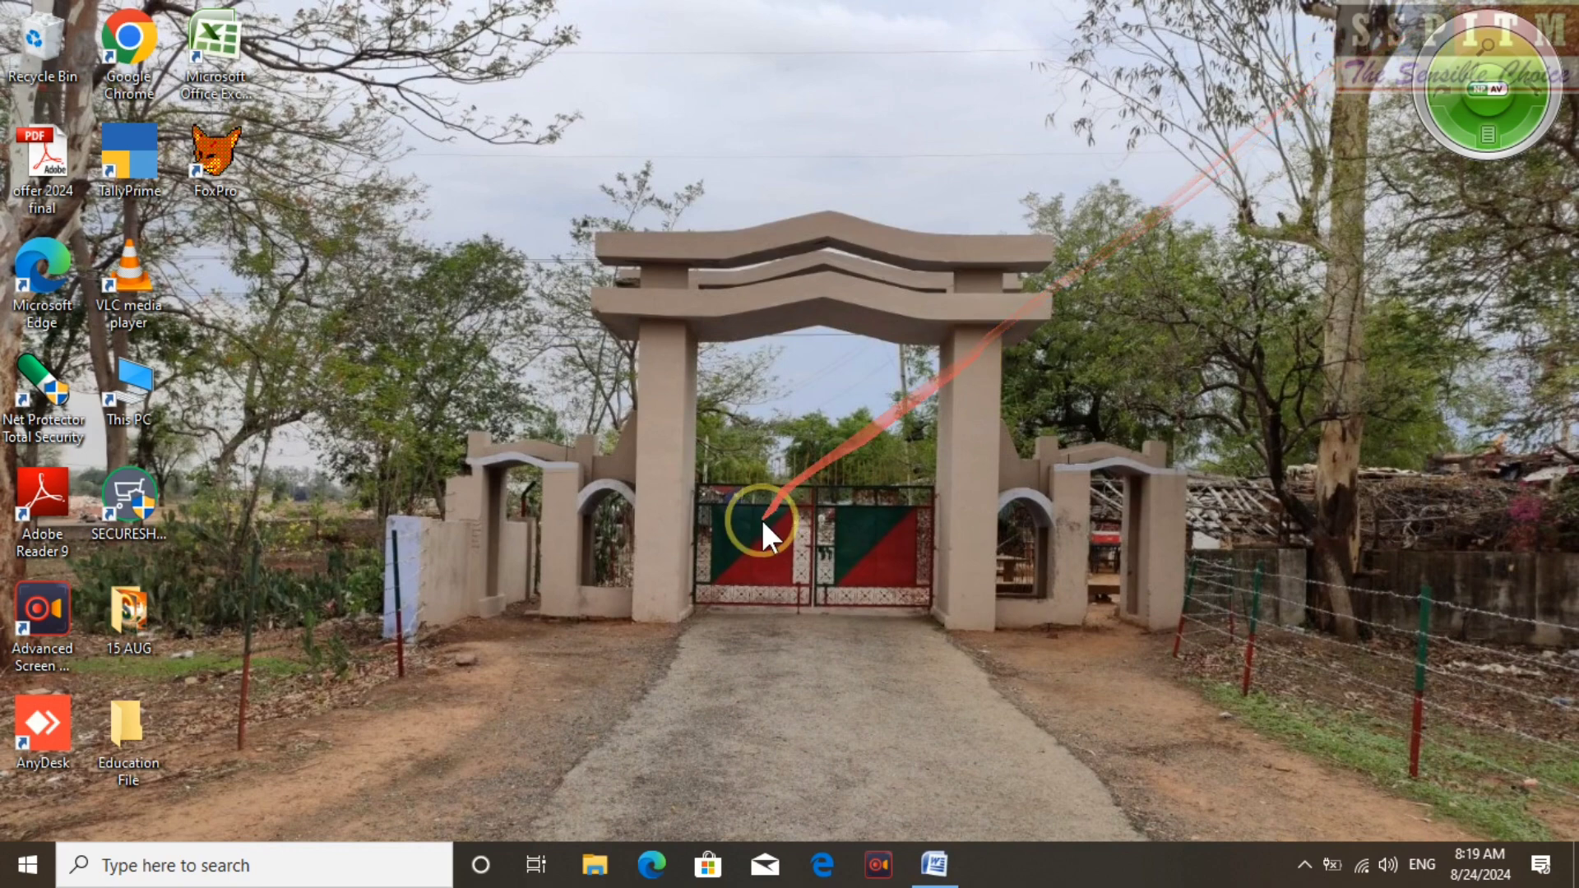
left_click(938, 865)
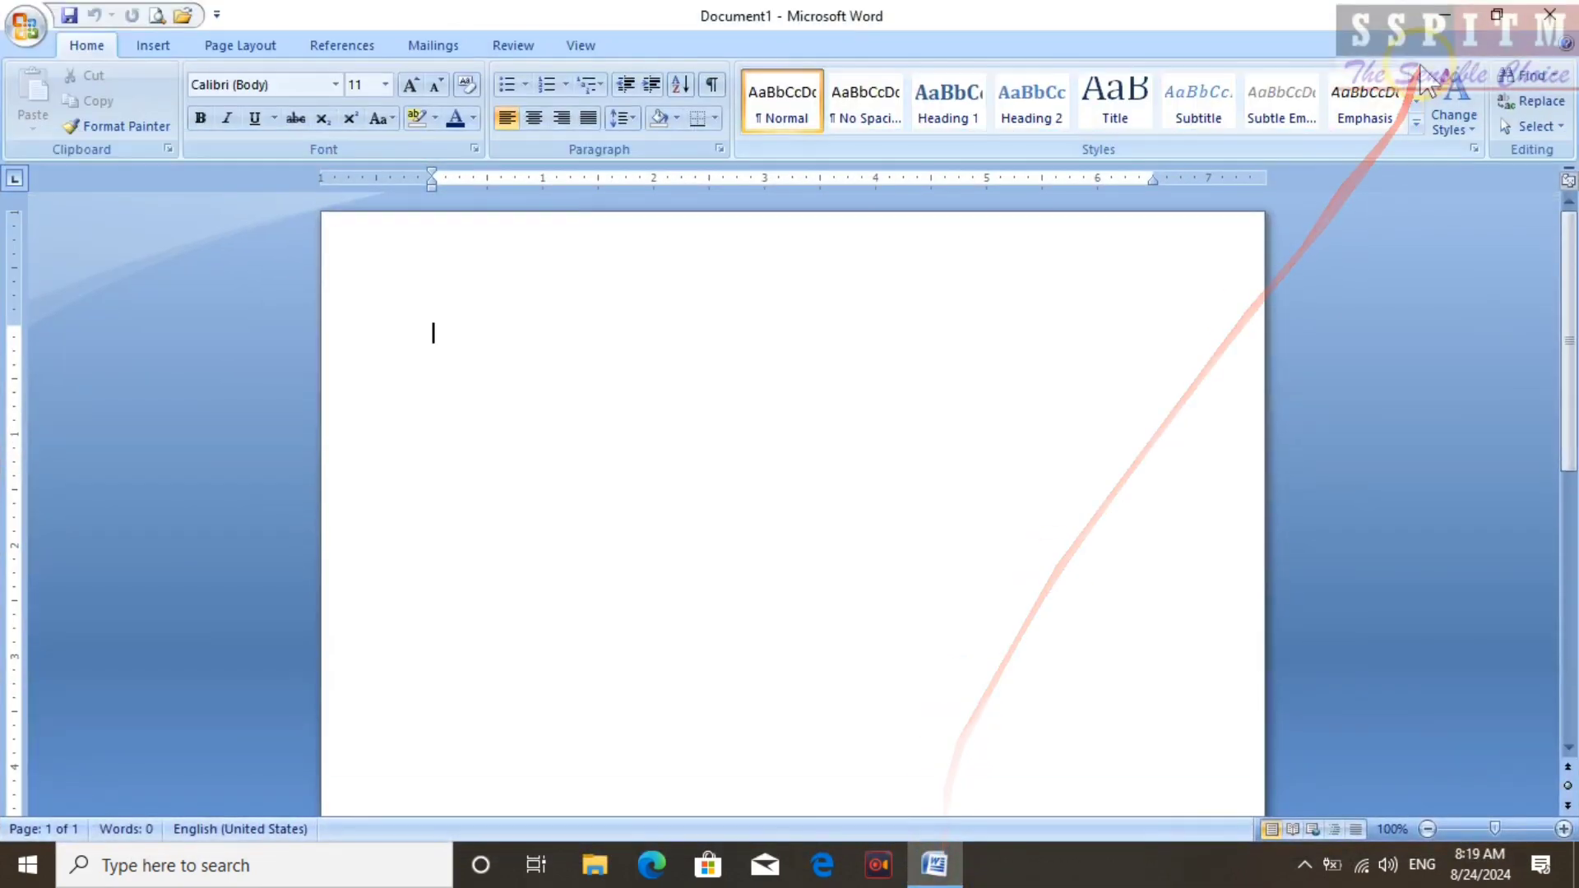
left_click(1498, 16)
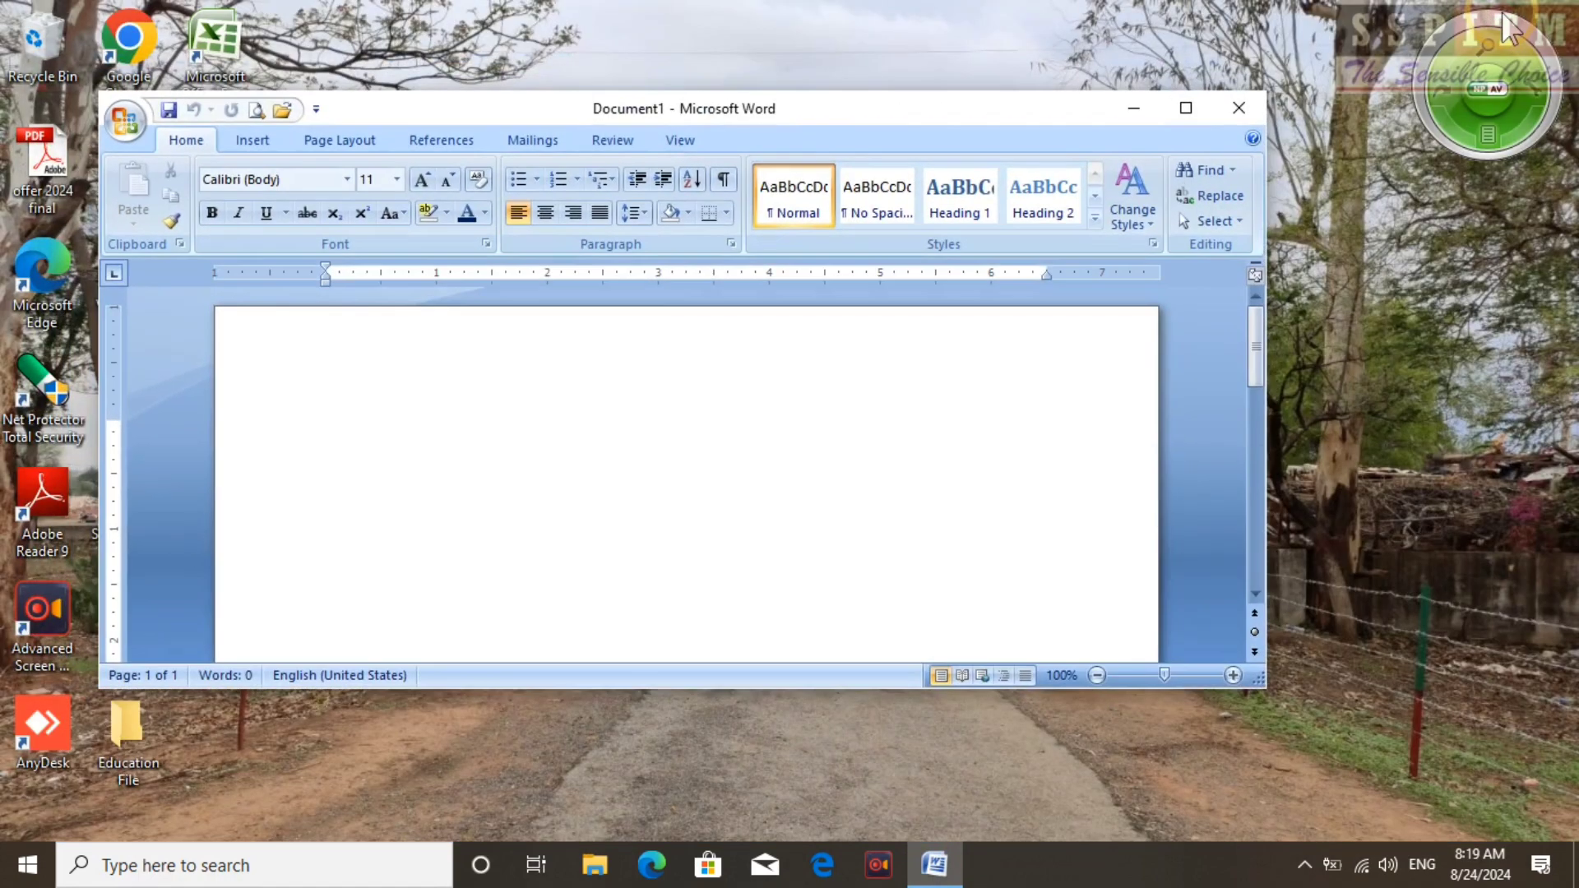
left_click(1181, 112)
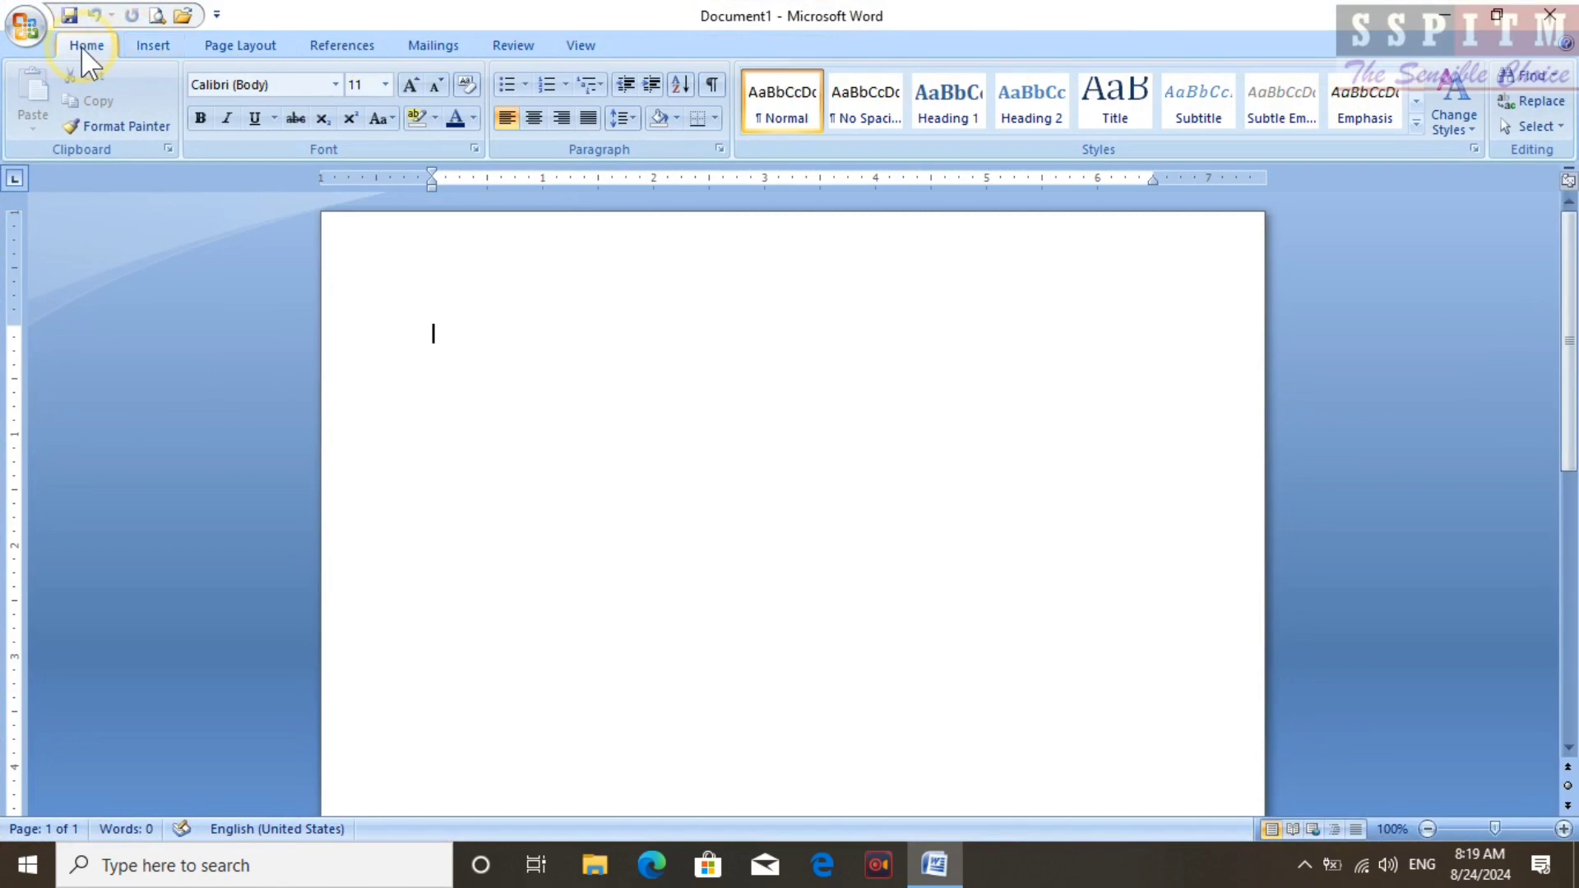
Examine the Insert, Page Layout, References, Mailings, Review and View command sets and return to the Home commands
left_click(157, 48)
left_click(238, 46)
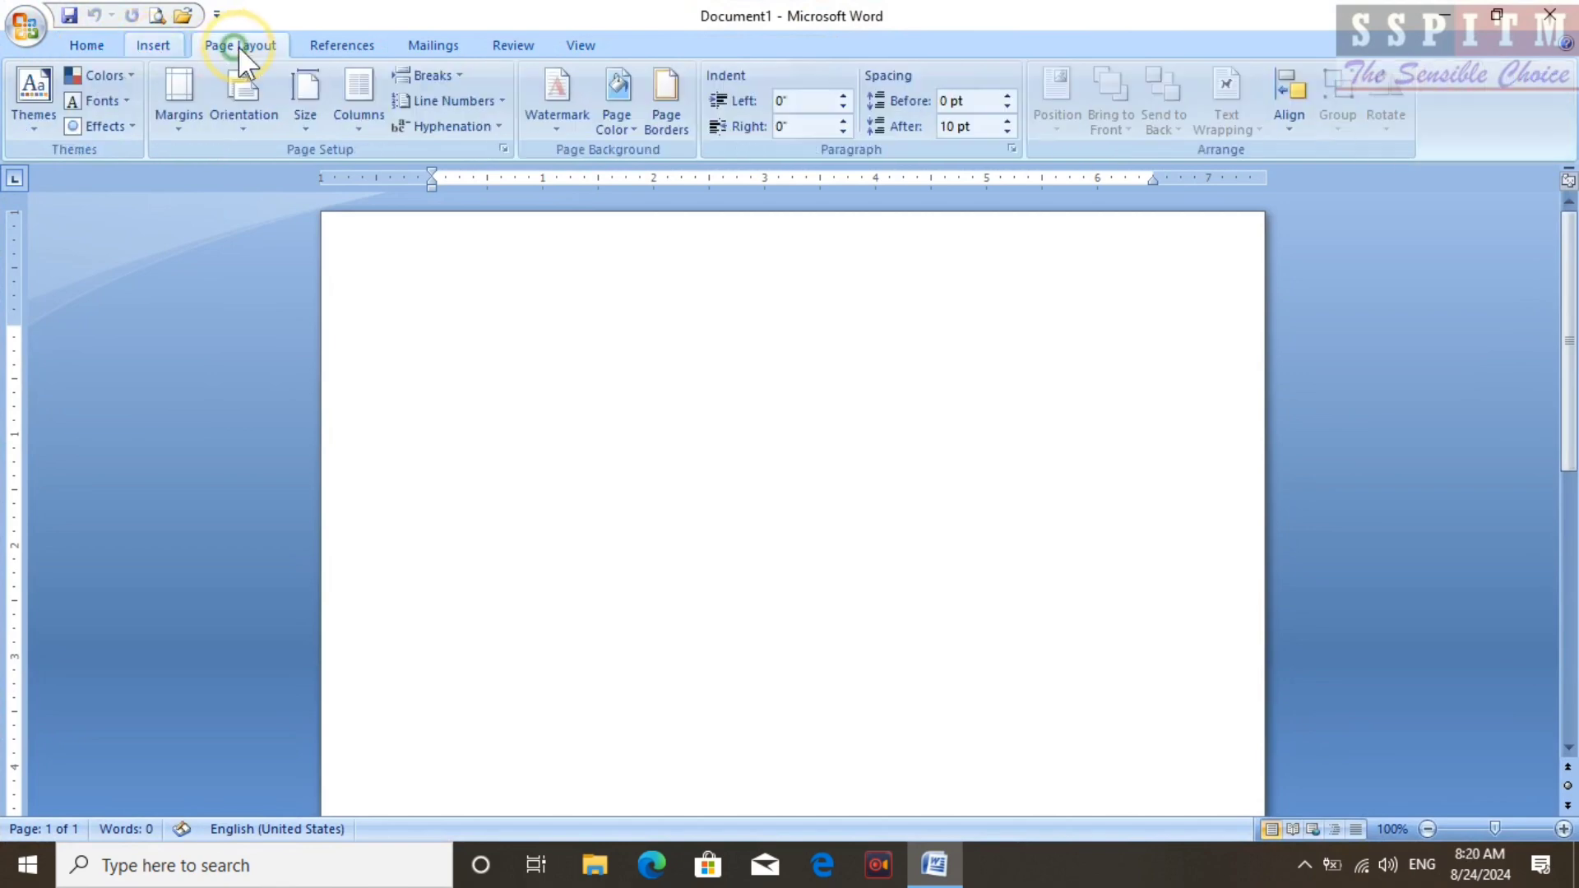
left_click(337, 46)
left_click(423, 47)
left_click(516, 44)
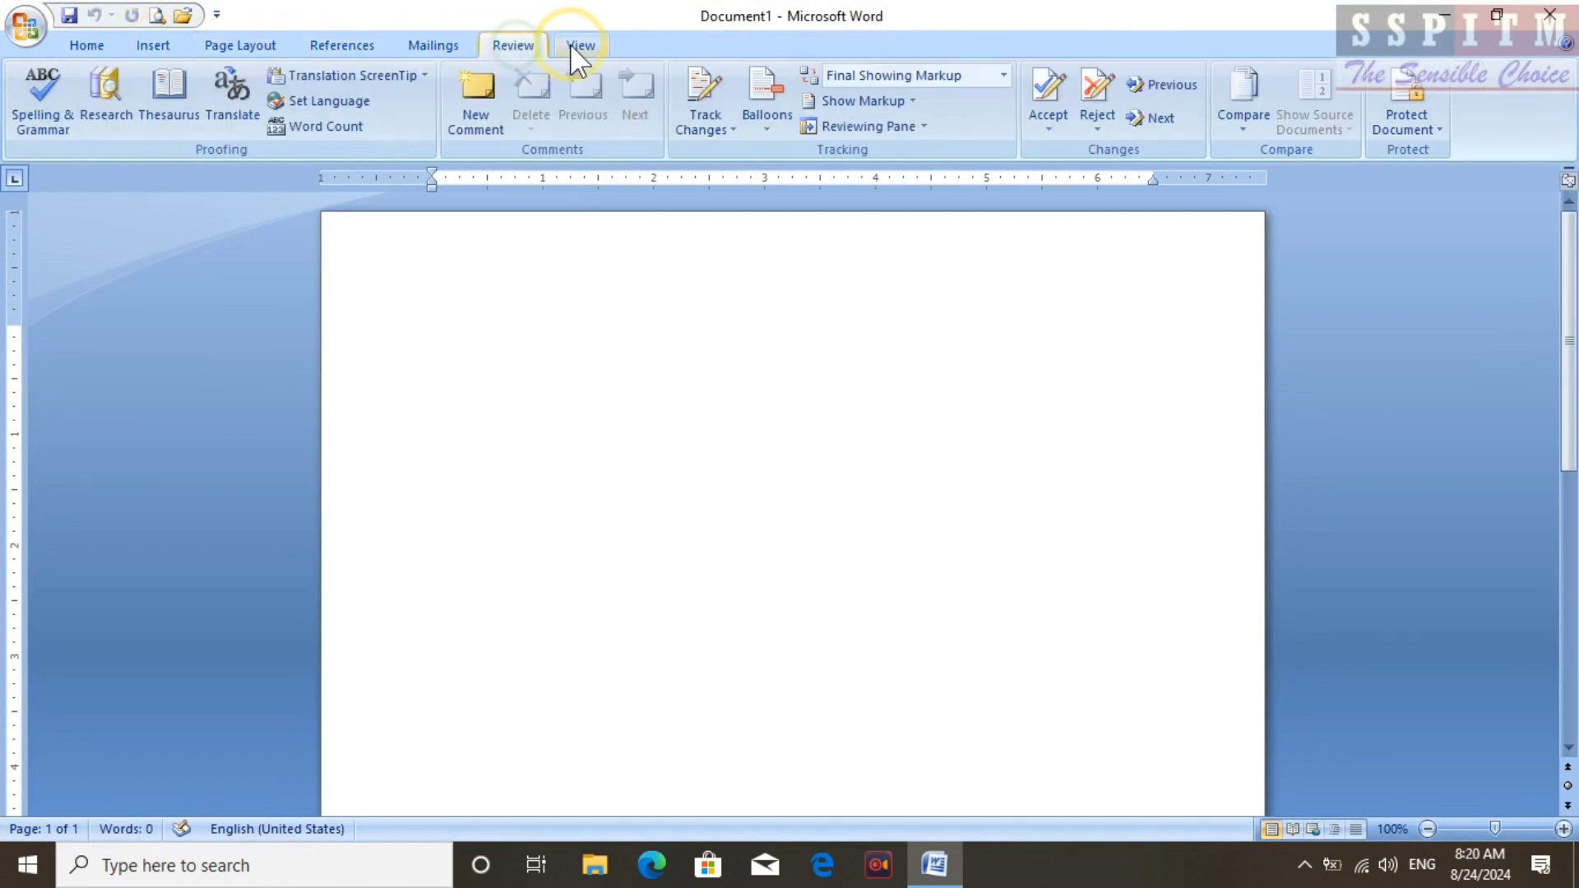
left_click(576, 45)
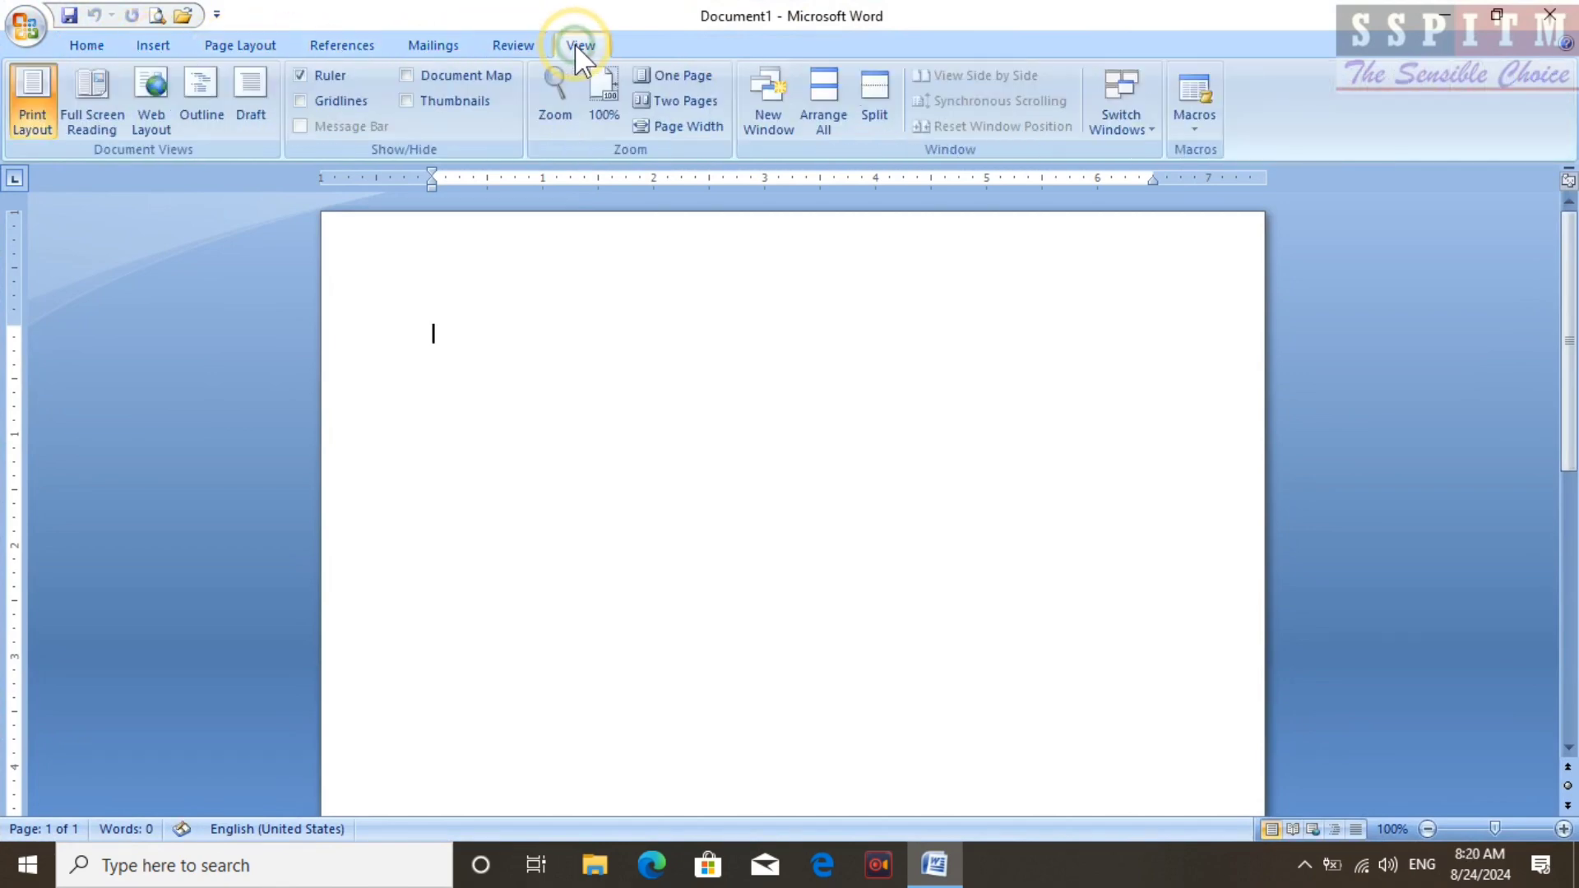
left_click(99, 42)
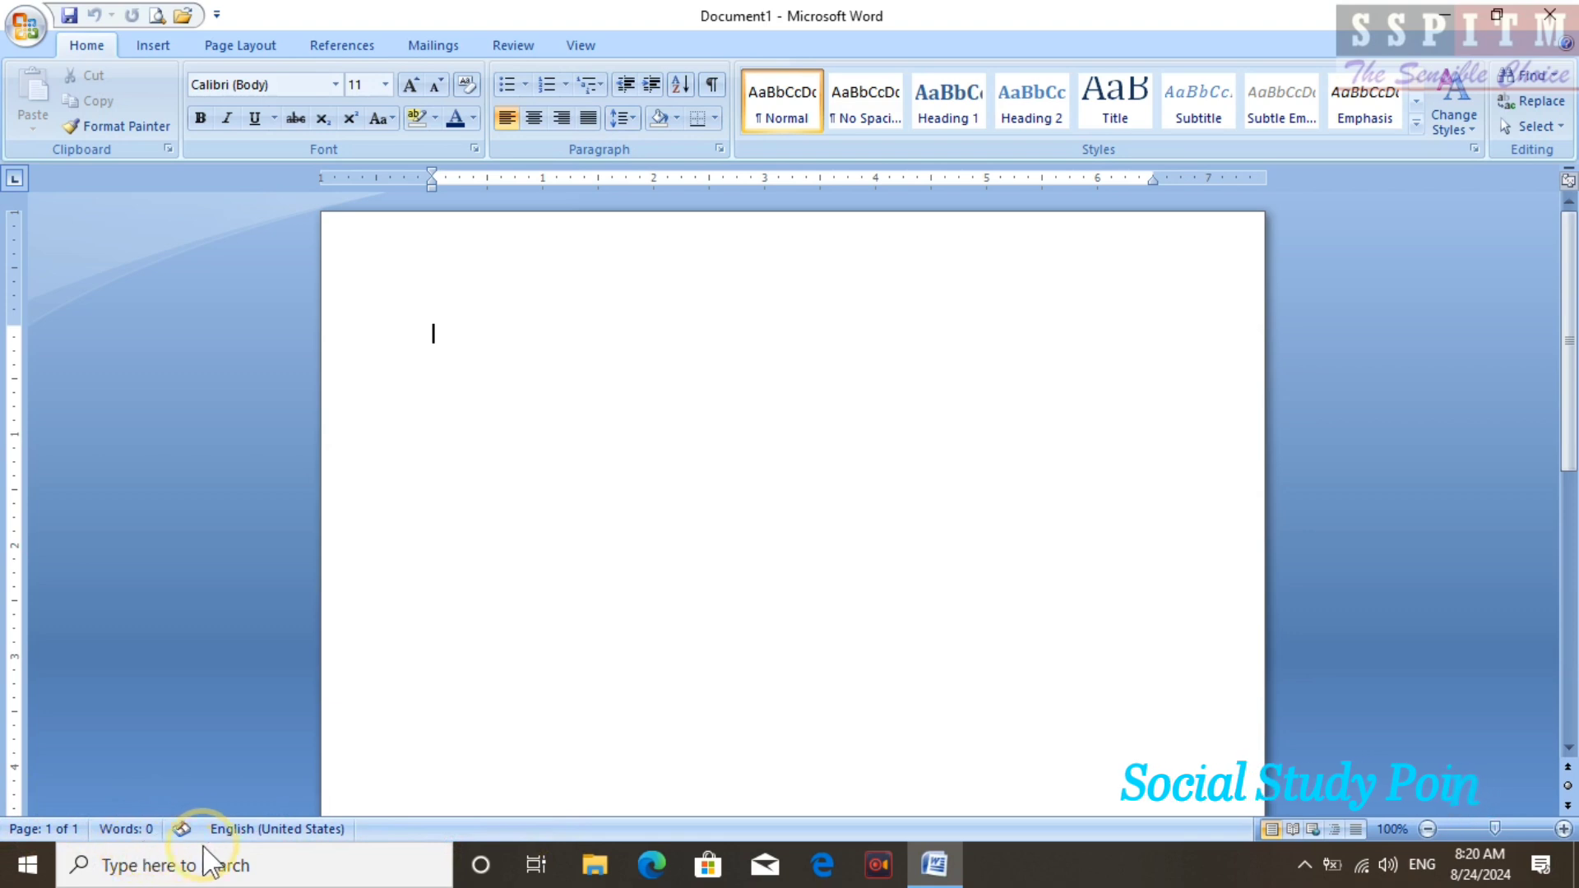
Zoom the blank document in to 204% and look over the enlarged page
scroll(326, 602, "down", 5)
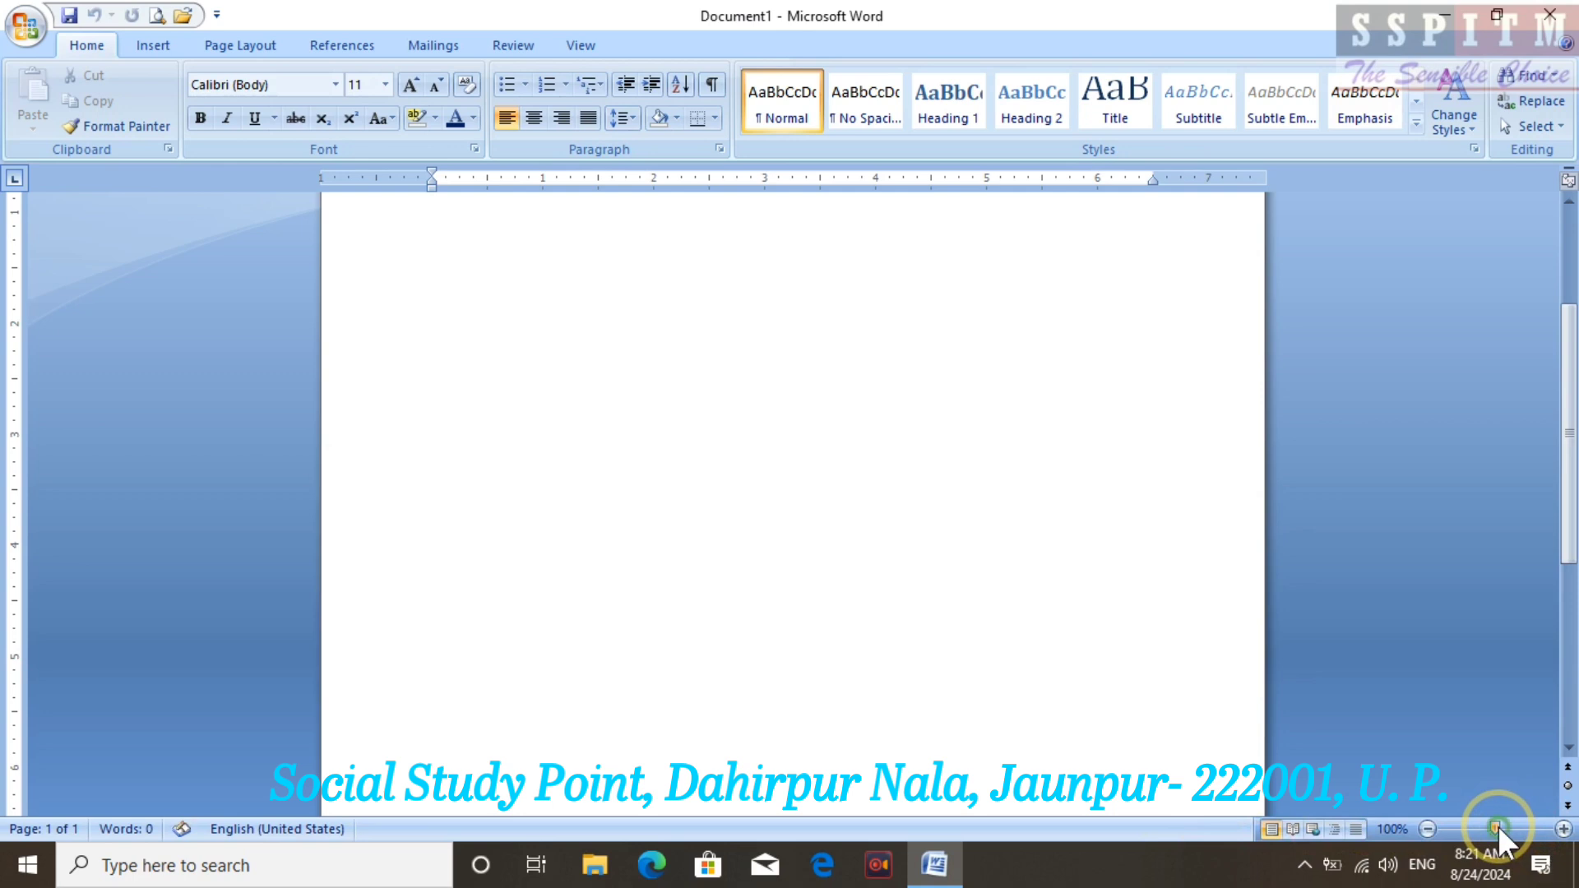
mouse_move(1498, 826)
left_mouse_down()
mouse_move(1513, 824)
mouse_move(1469, 827)
mouse_move(1498, 828)
left_mouse_up()
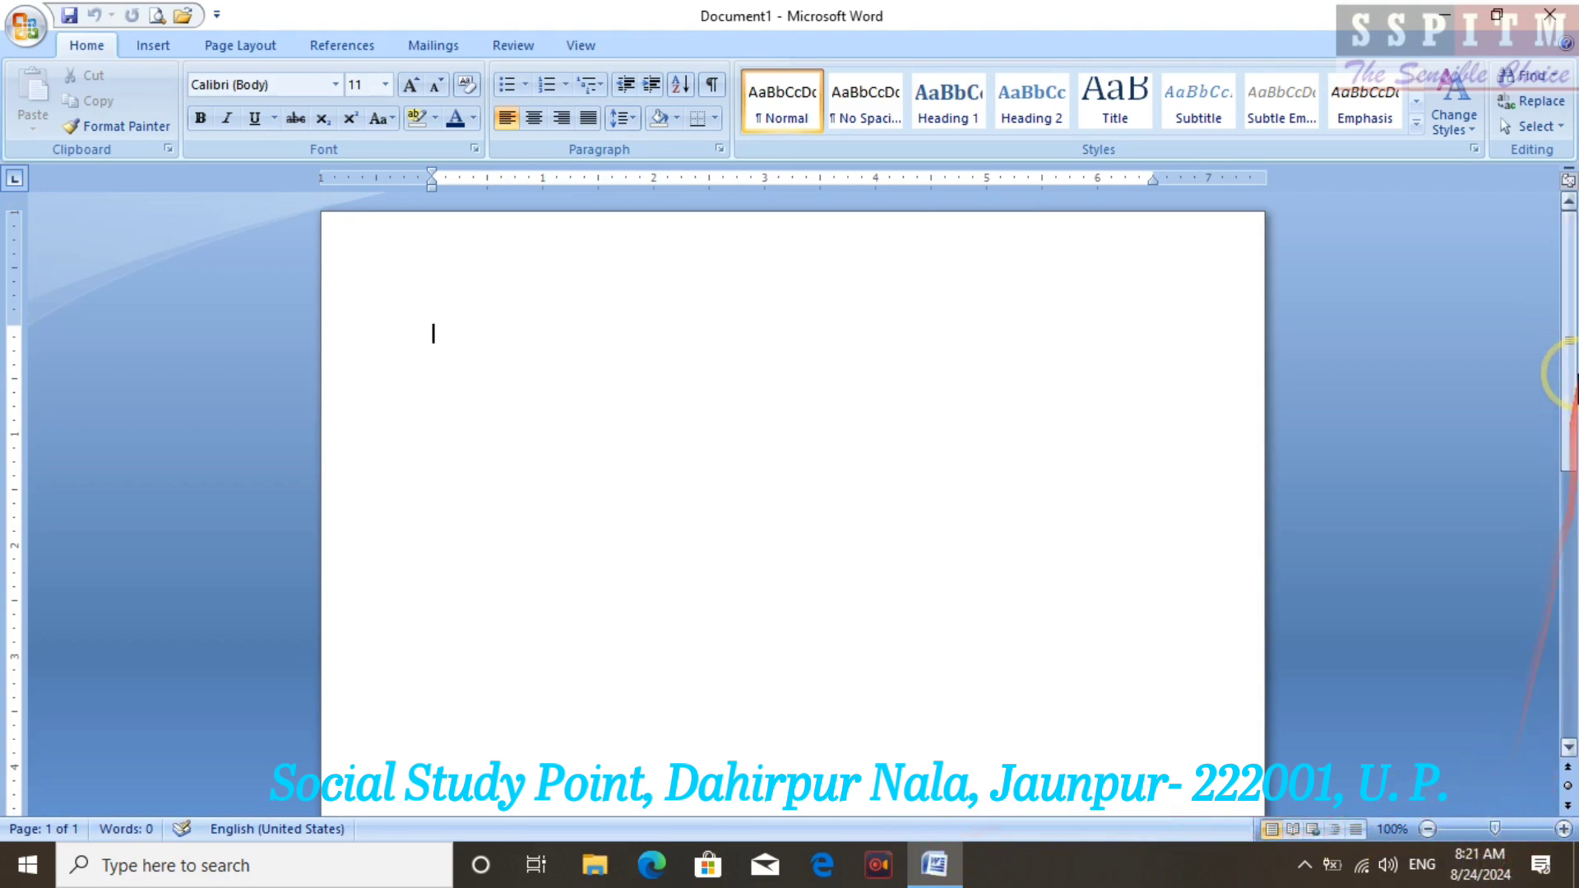
left_click_drag(1571, 362, 1569, 247)
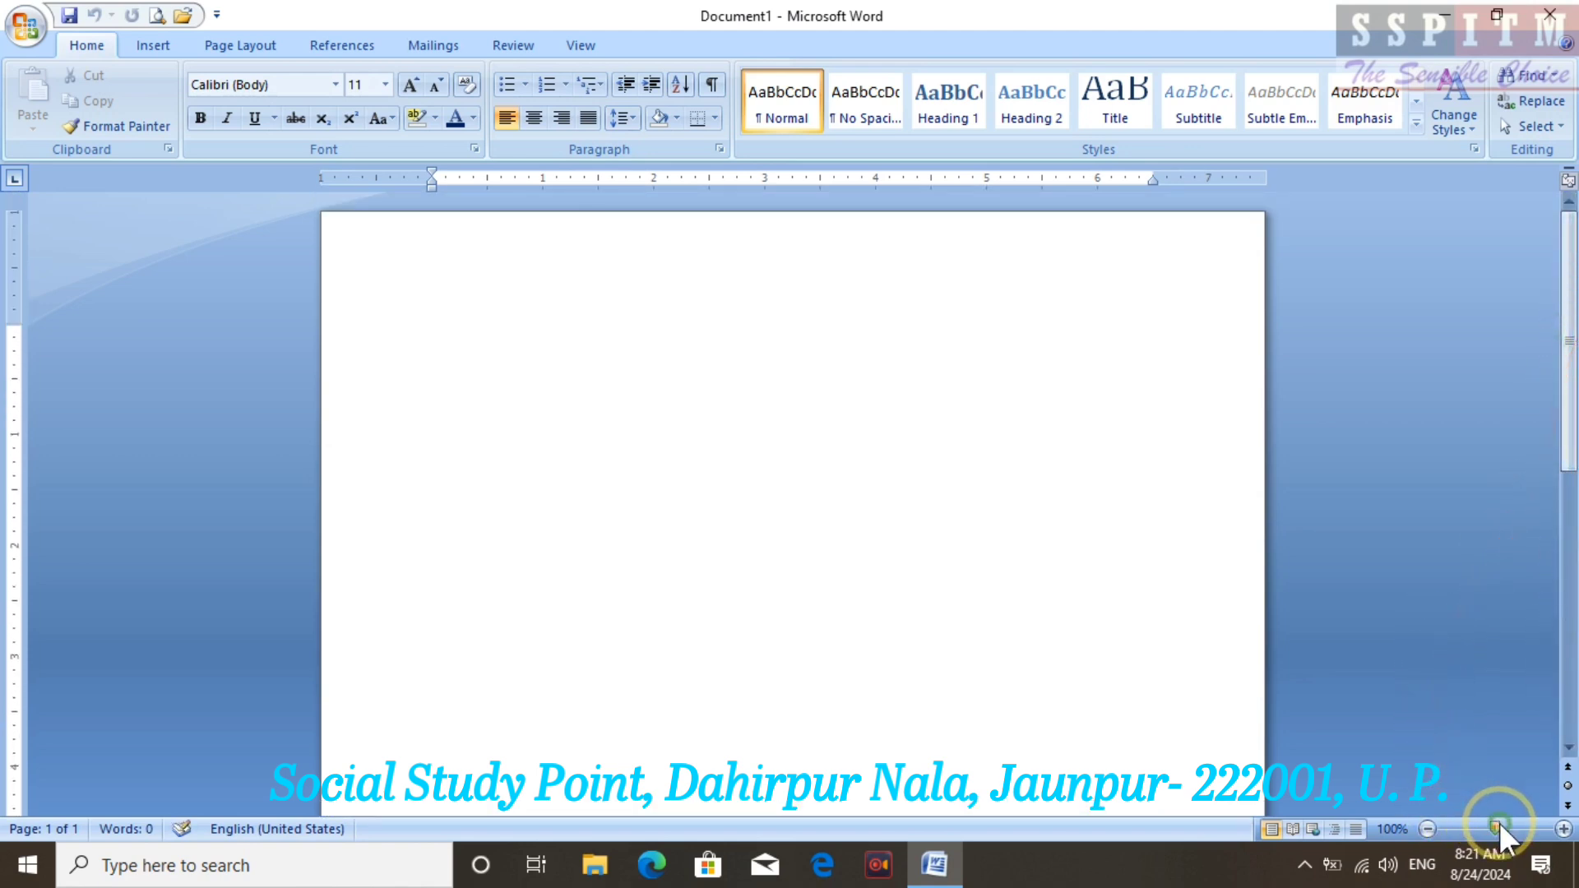
left_click_drag(1498, 822, 1513, 822)
left_click_drag(1318, 807, 1236, 841)
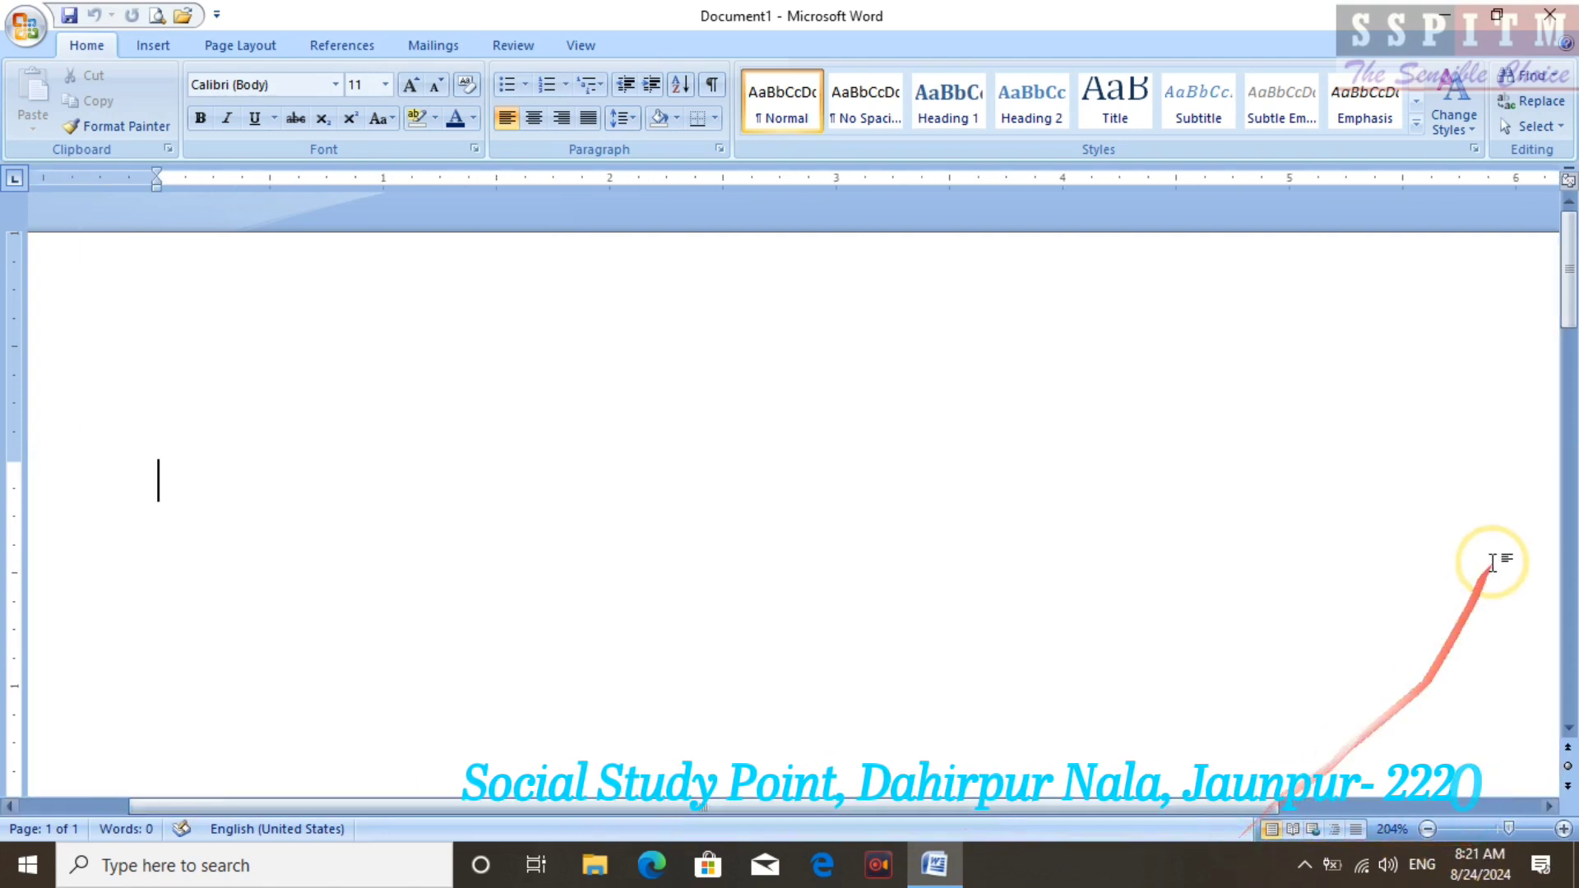
left_click_drag(1567, 289, 1551, 707)
left_click_drag(1572, 358, 1567, 335)
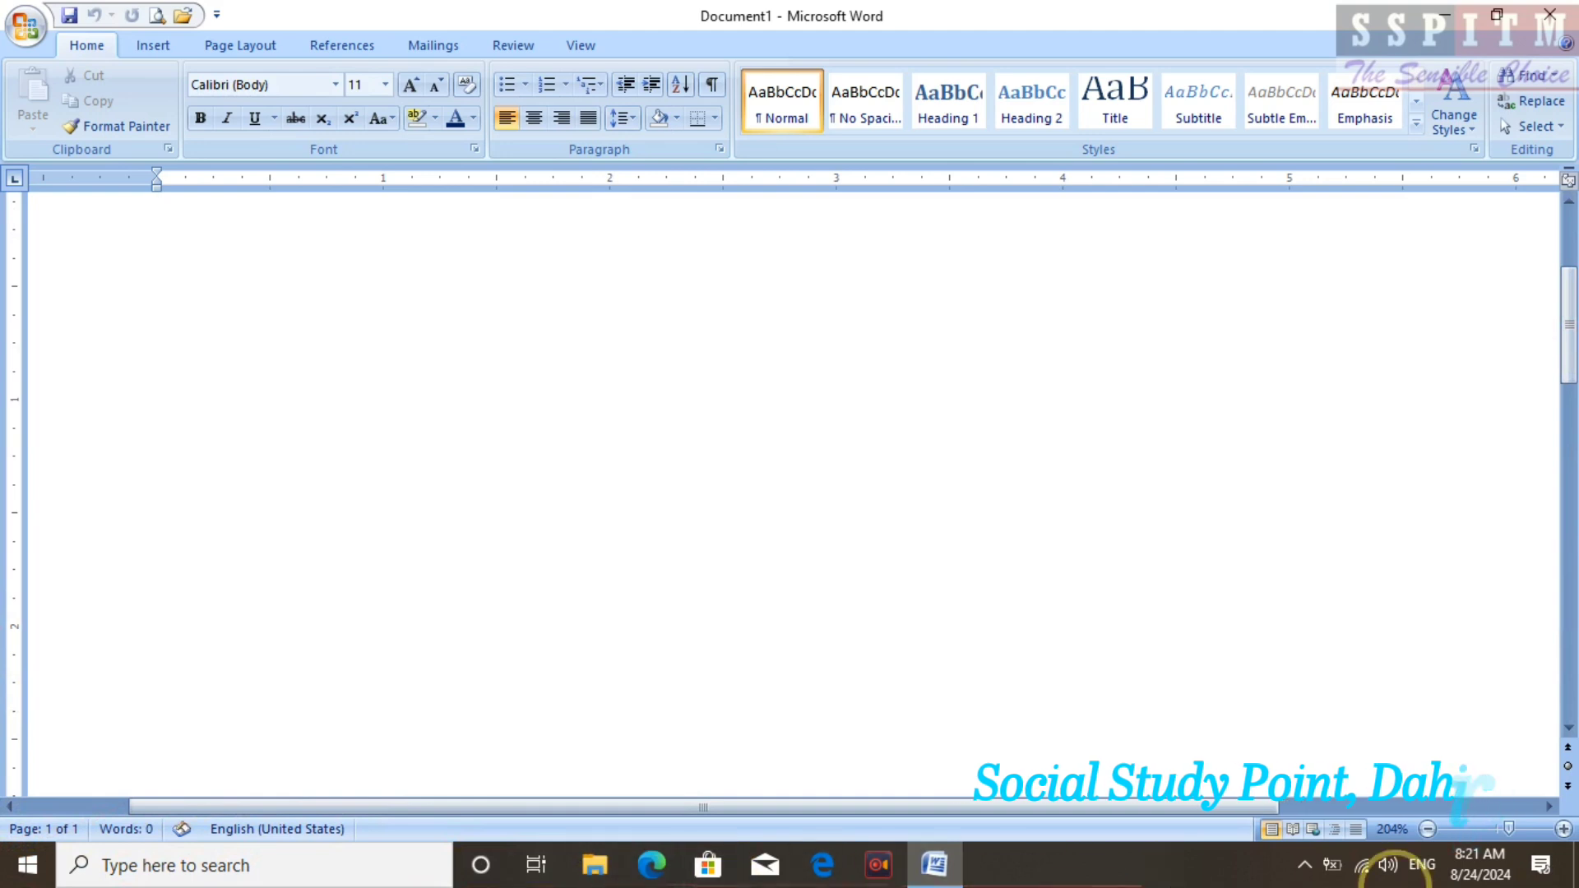
Look over the installed apps in Windows and the hidden background-program icons, closing each view again
left_click(25, 879)
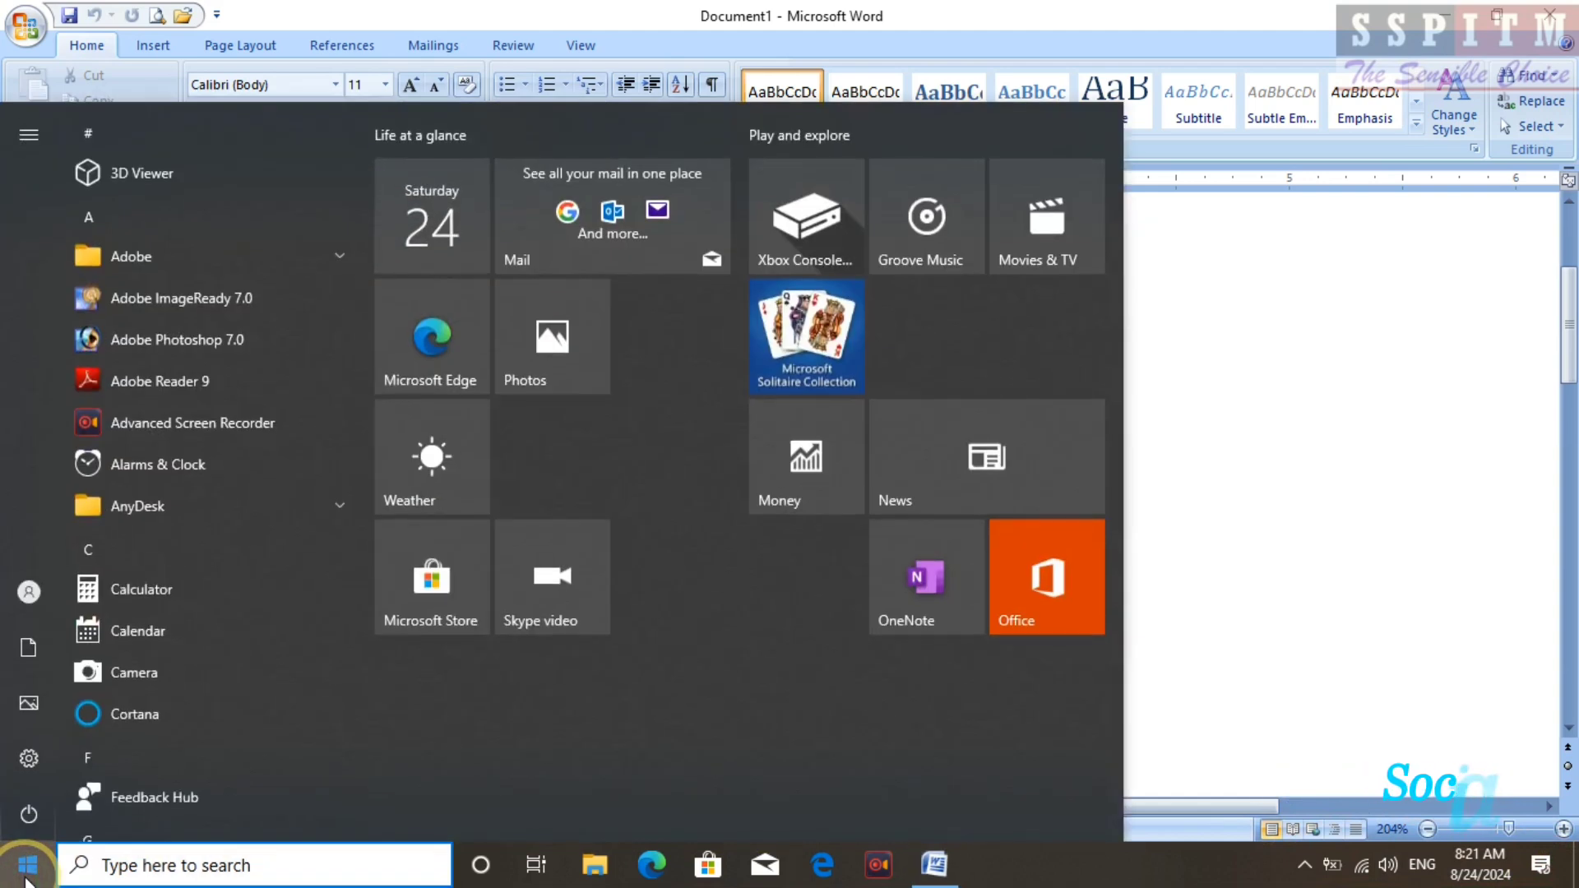
left_click(25, 879)
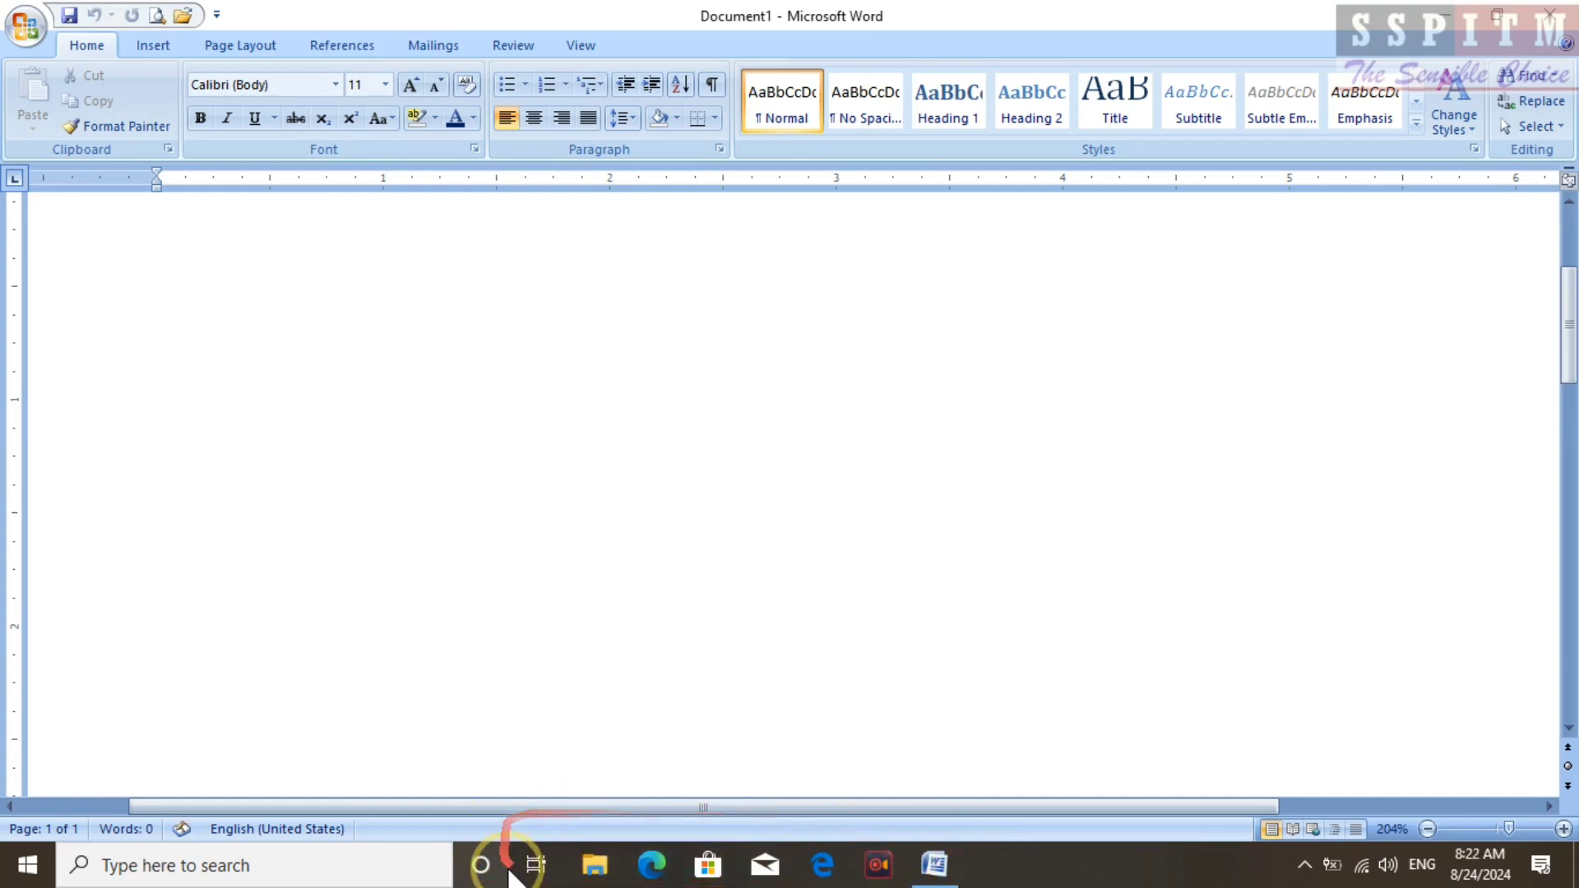
mouse_move(929, 862)
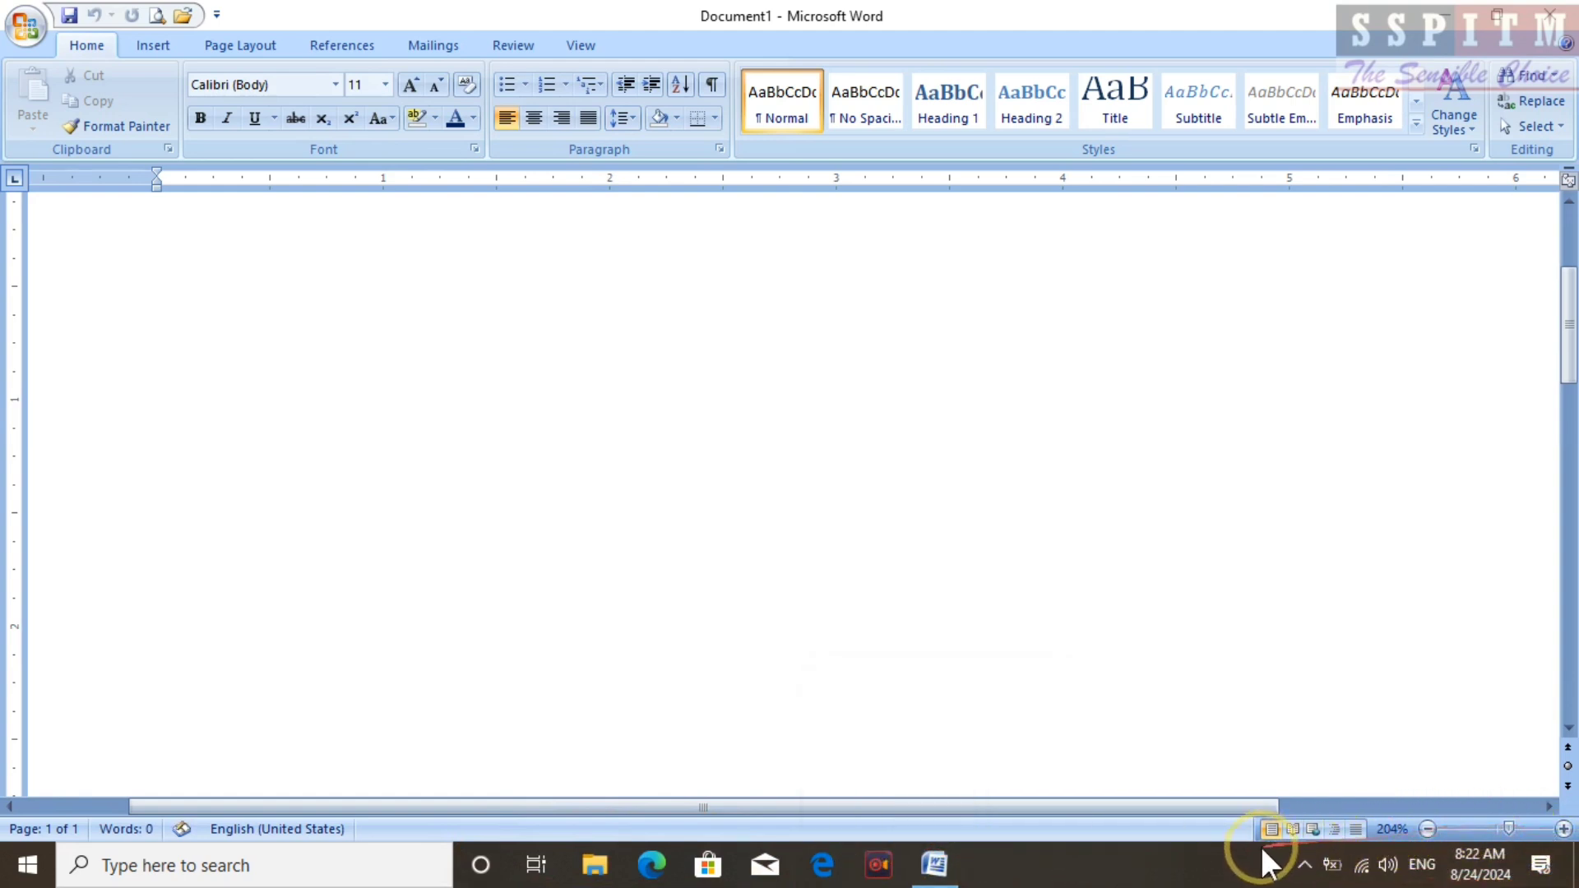
left_click(1305, 867)
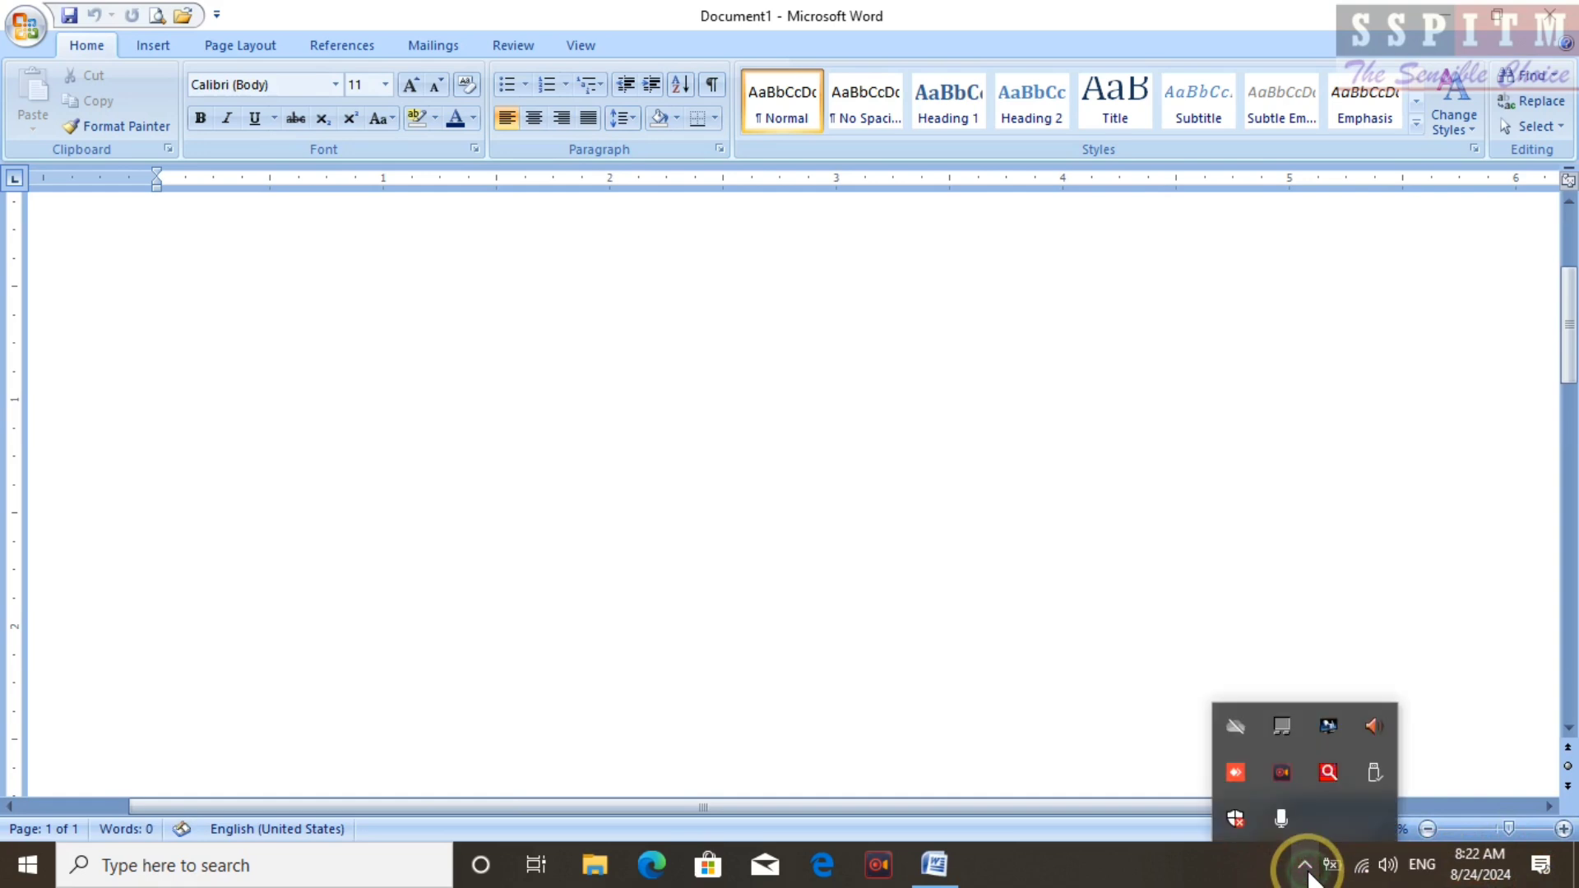
left_click(1203, 866)
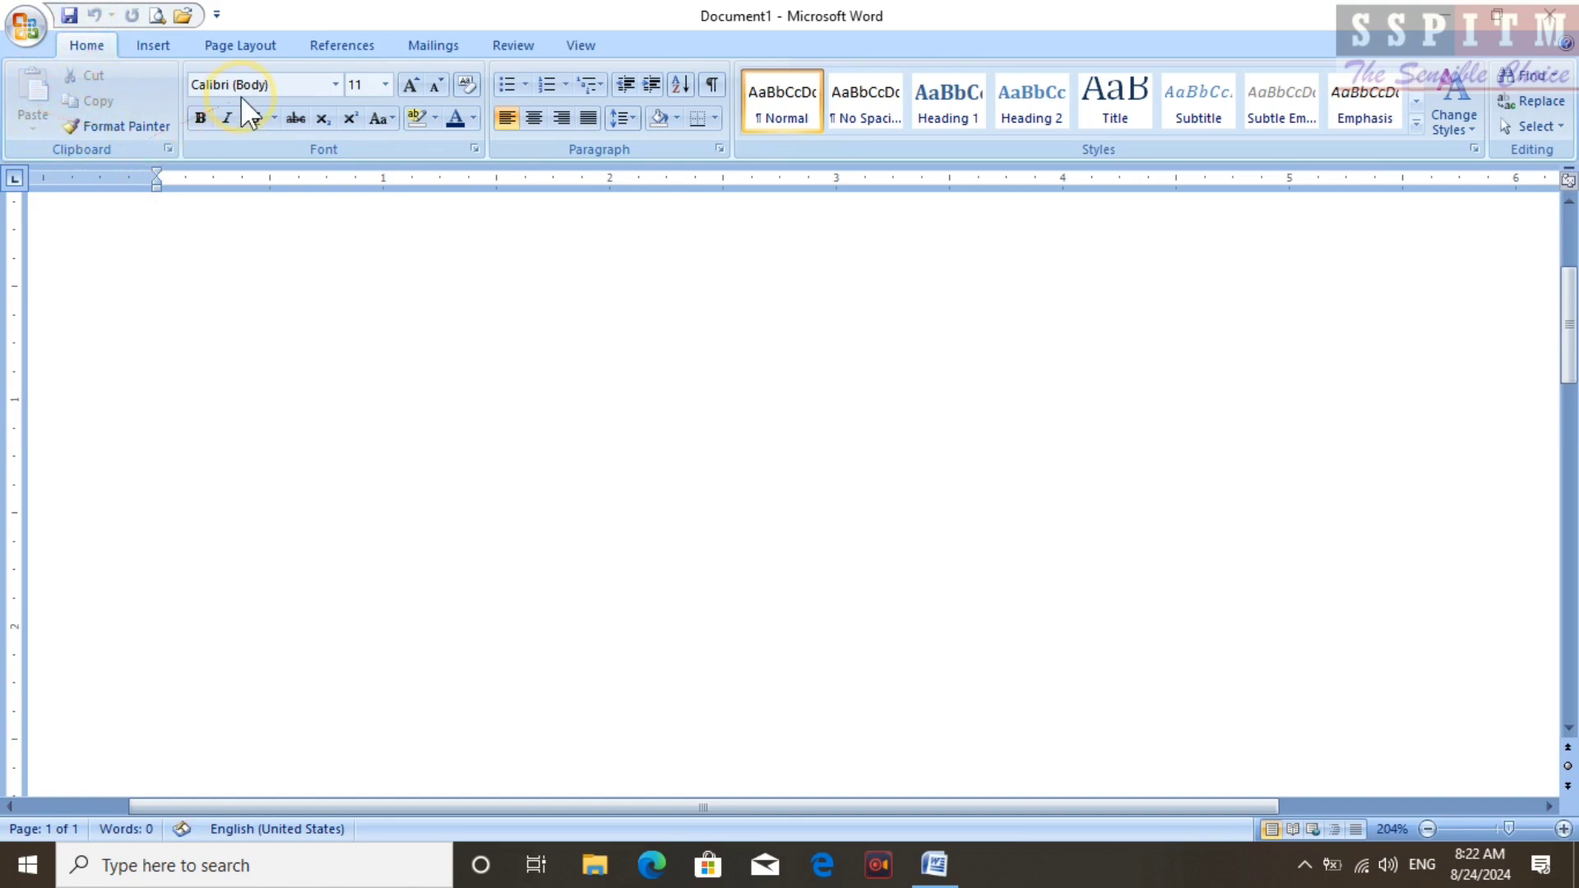
Enter the word "Computer" on the first line of the blank document
left_click(175, 379)
scroll(173, 366, "up", 3)
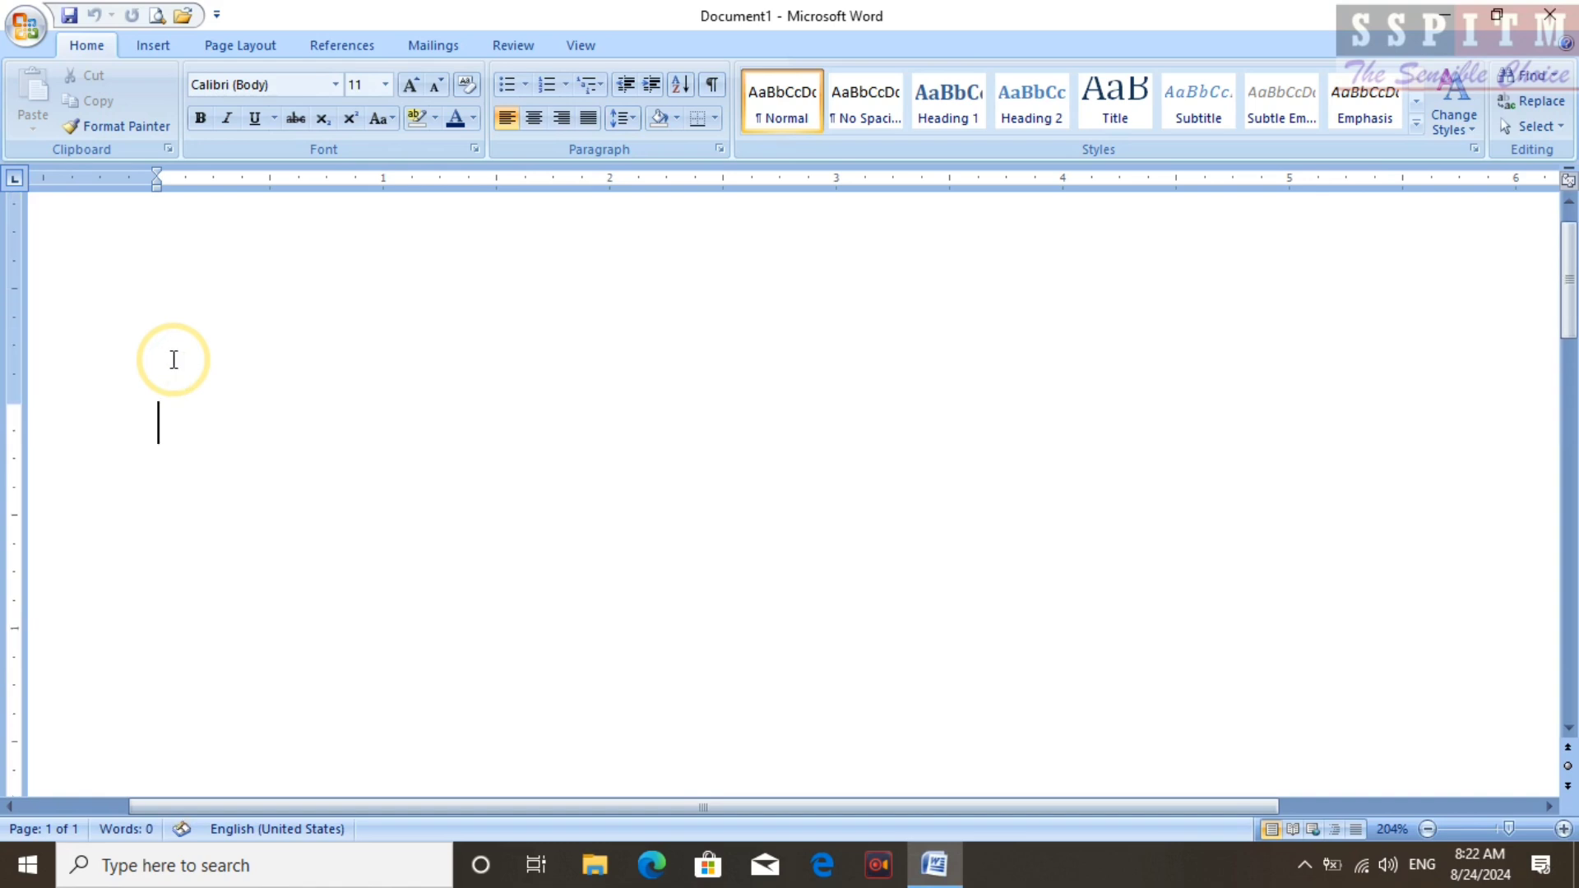
scroll(171, 368, "up", 1)
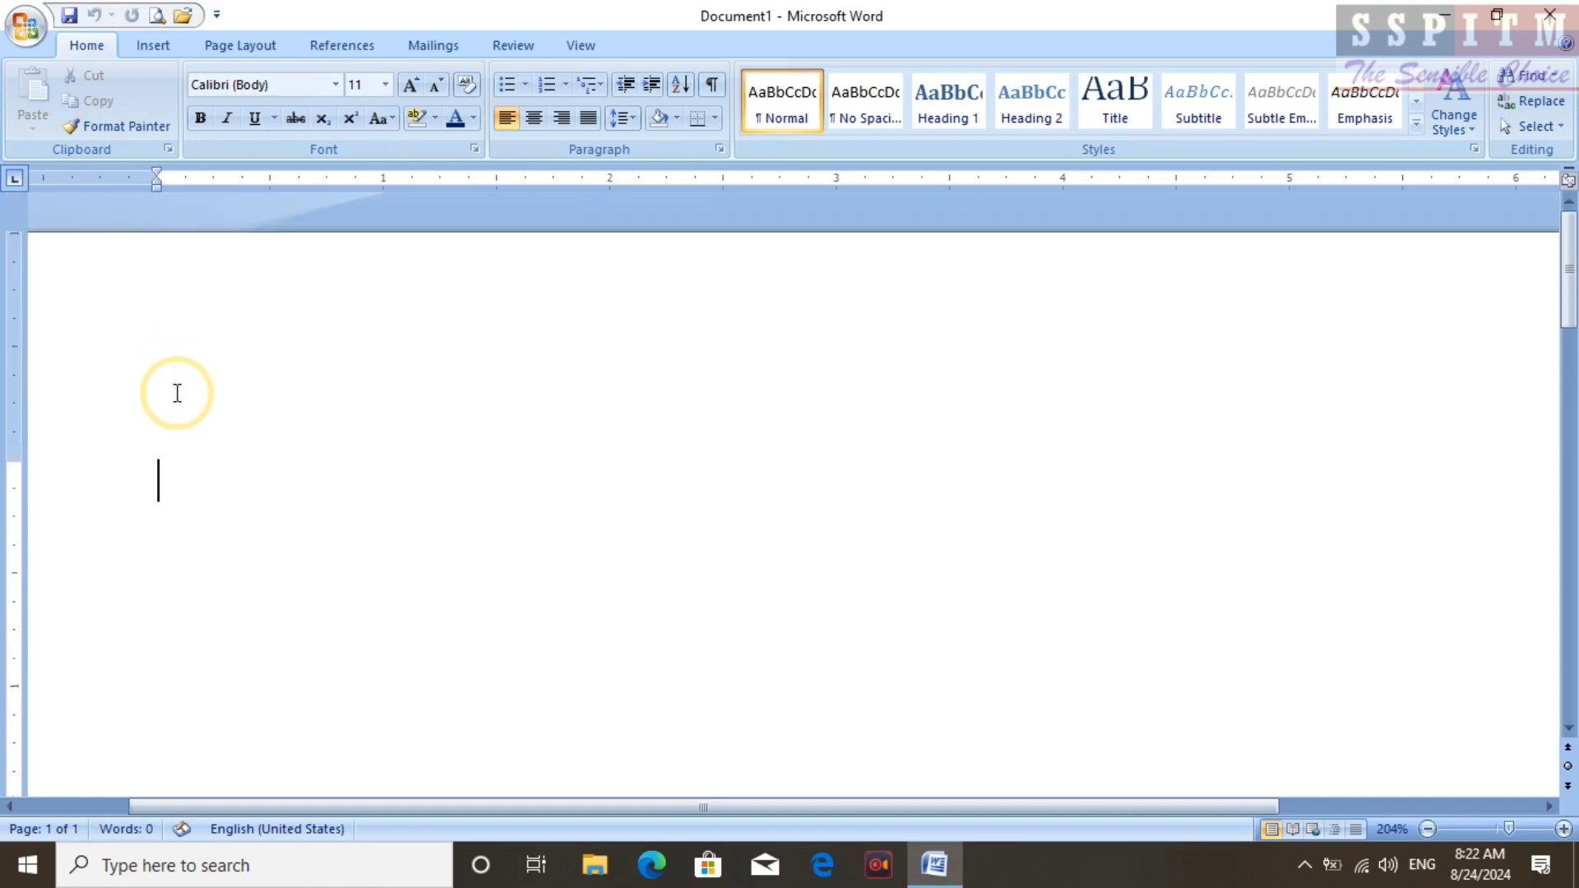
type("Computer")
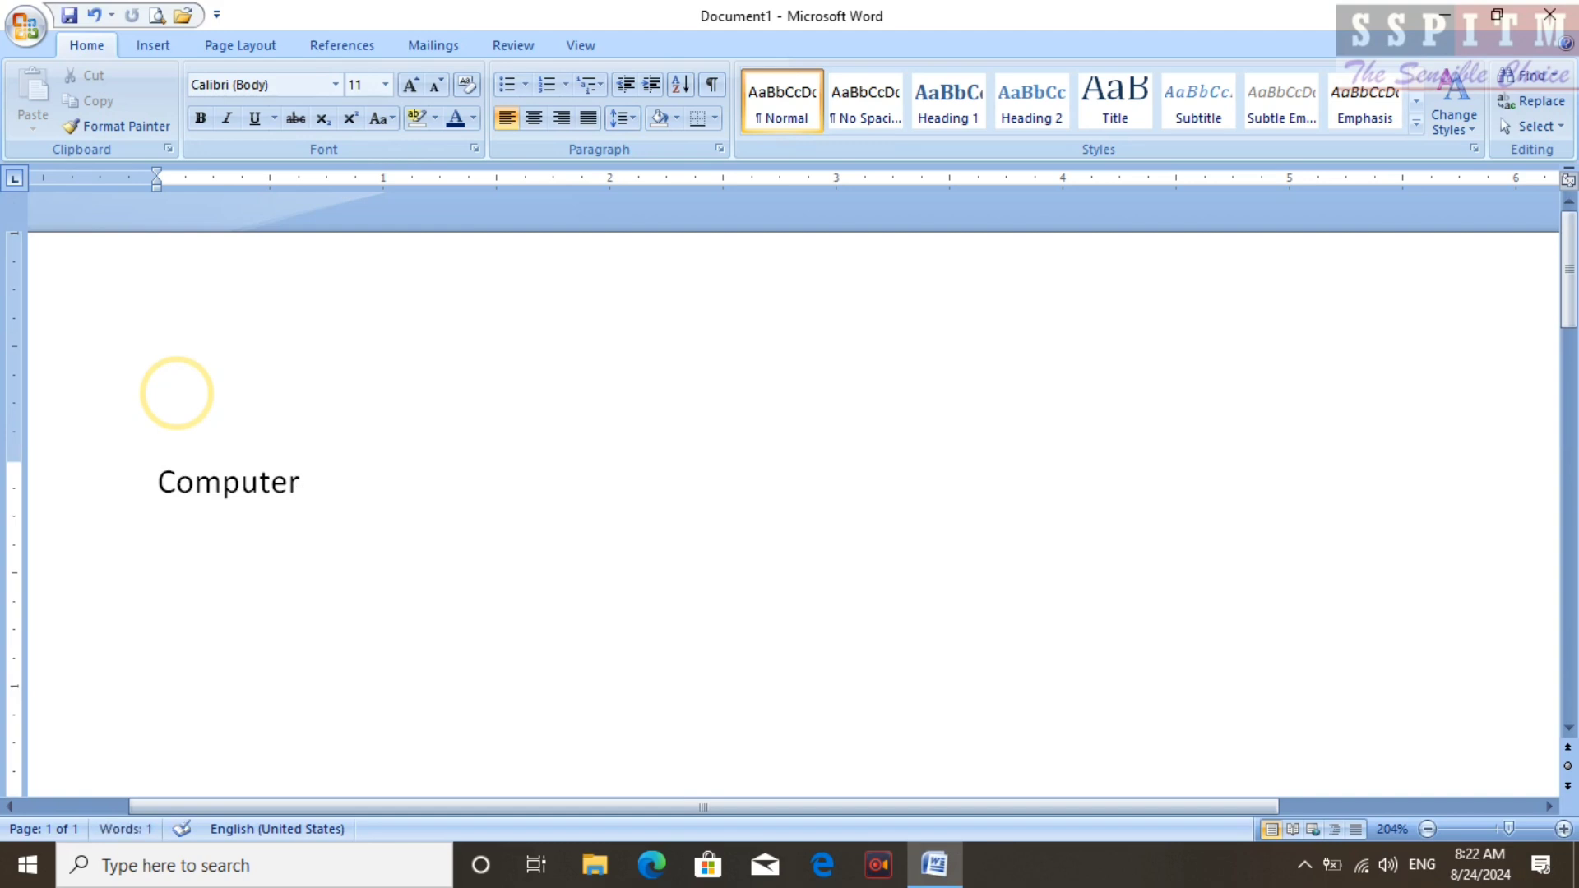
Begin a tab-indented paragraph below the "Computer" heading with the text "Computer is An Electronic Machine"
key("Tab")
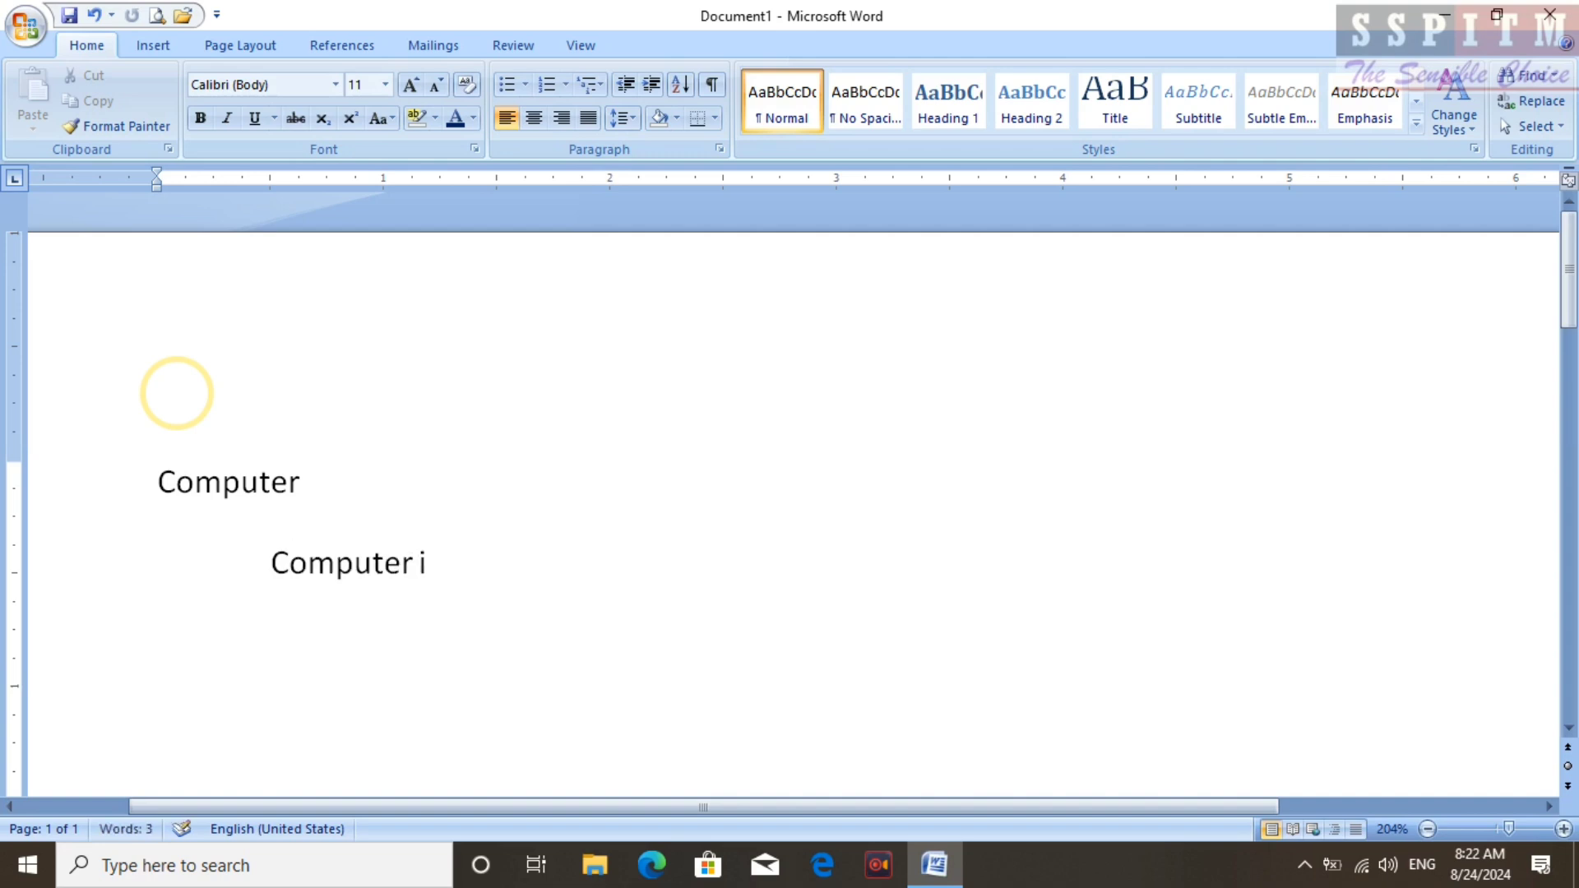
type("Computer is An w")
key("BackSpace")
type("Electro")
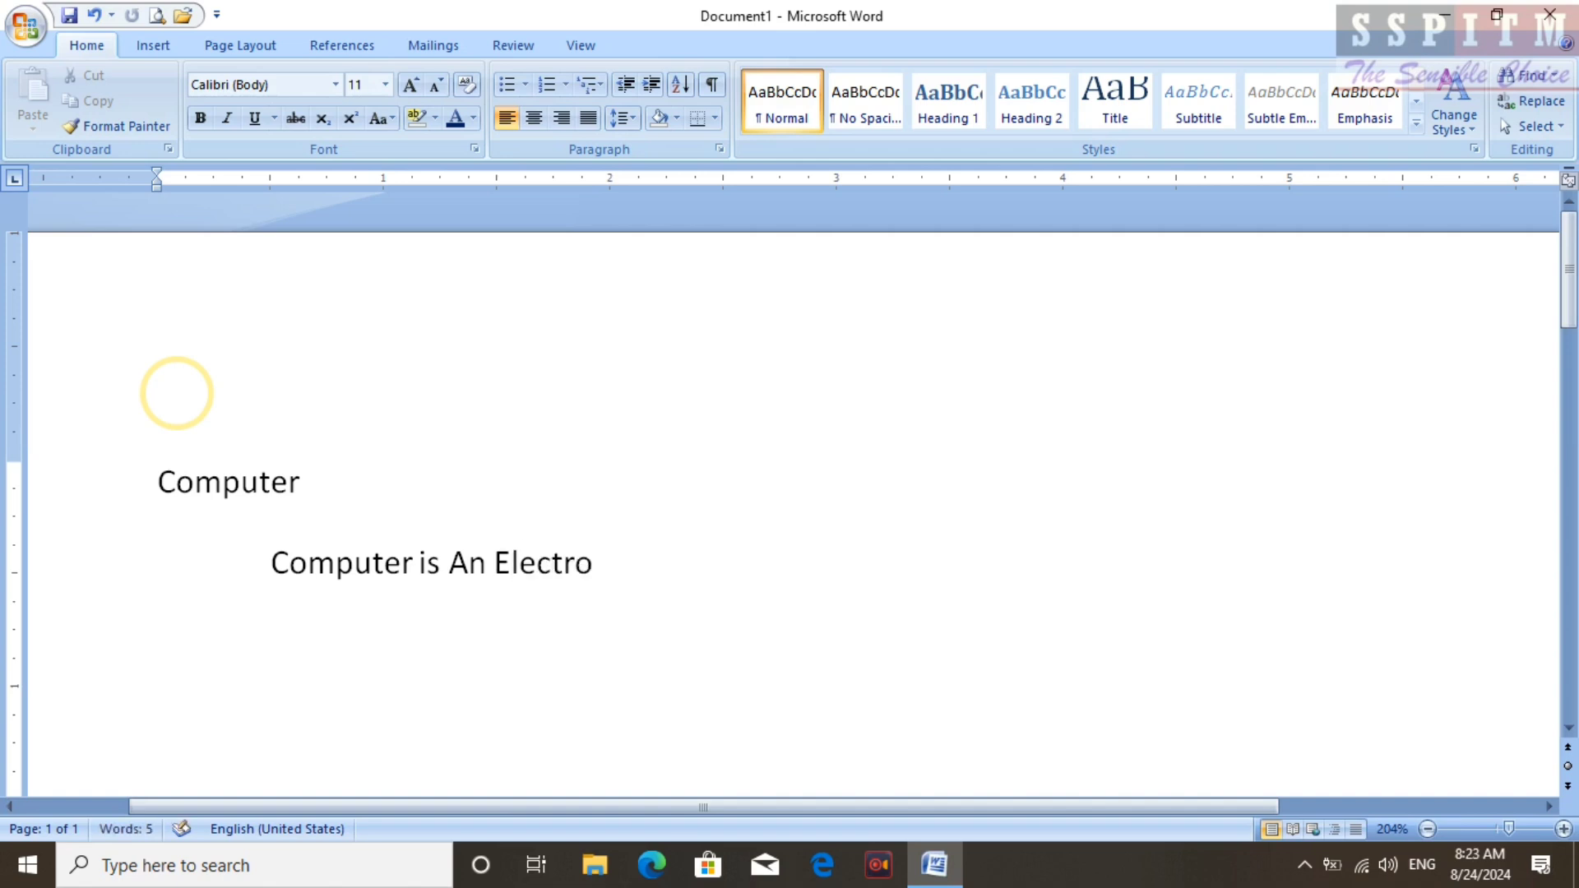
type("nic Mac")
key("BackSpace")
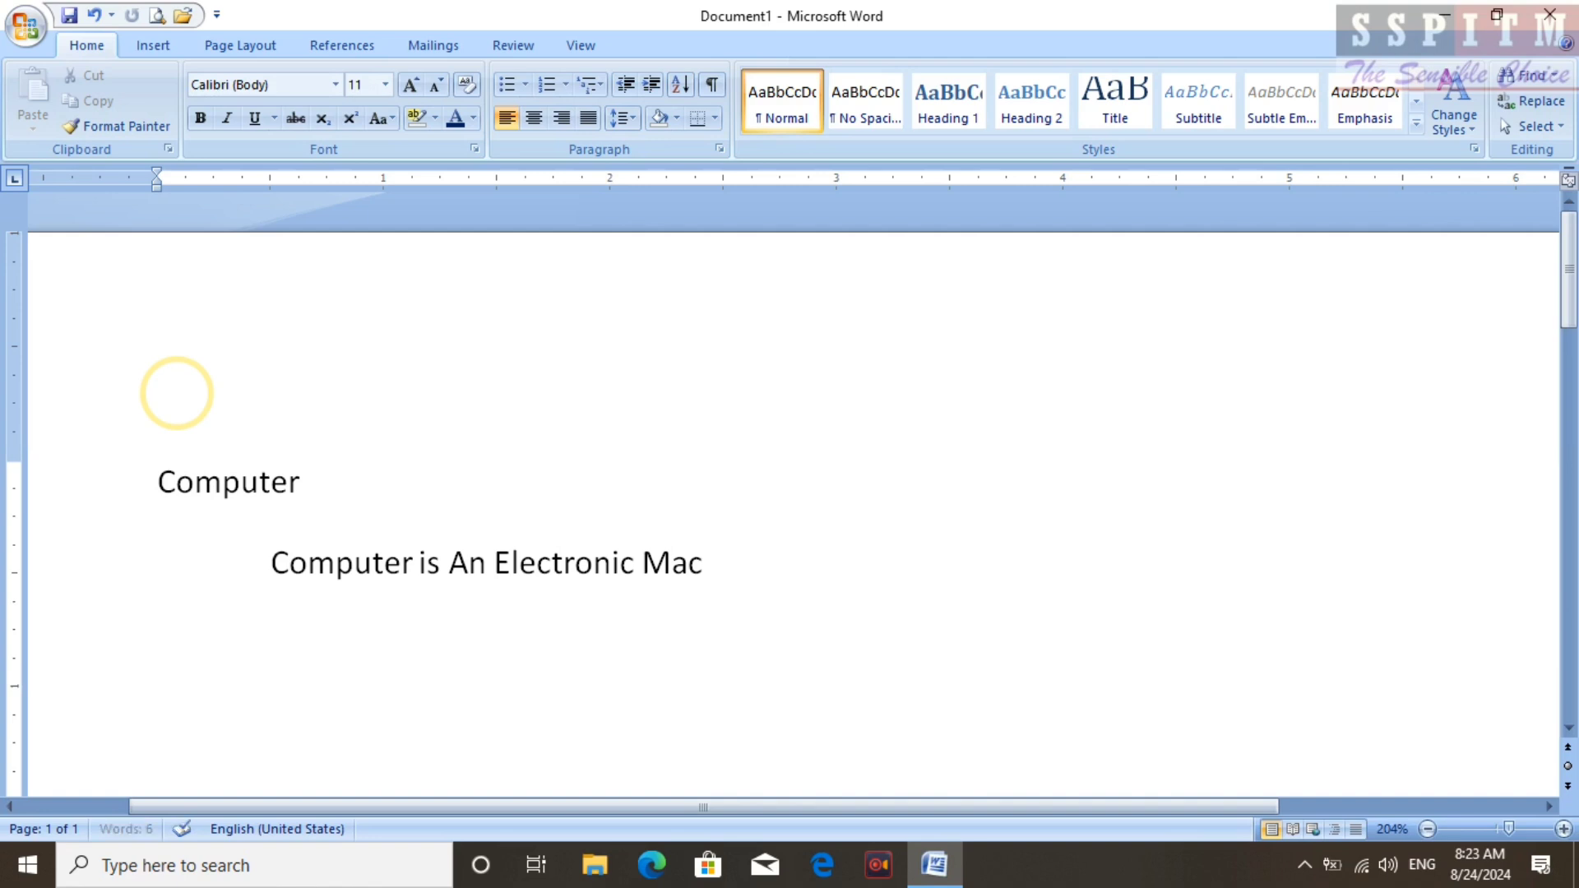
type("chine")
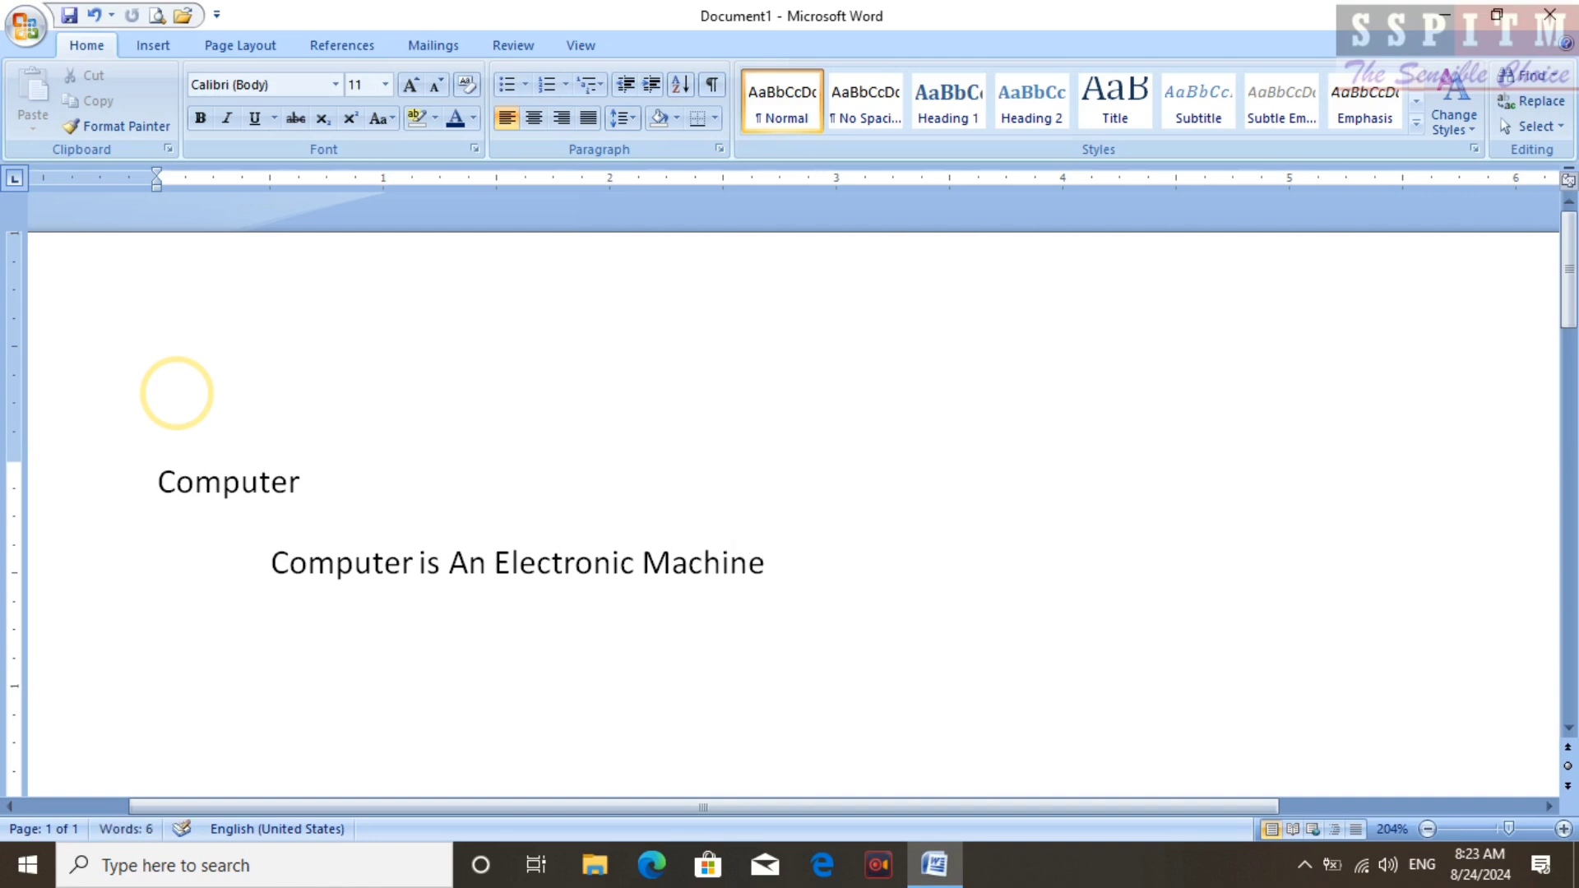
Continue the paragraph with "which capable sequence of data after processing we are getting"
type(" which cap")
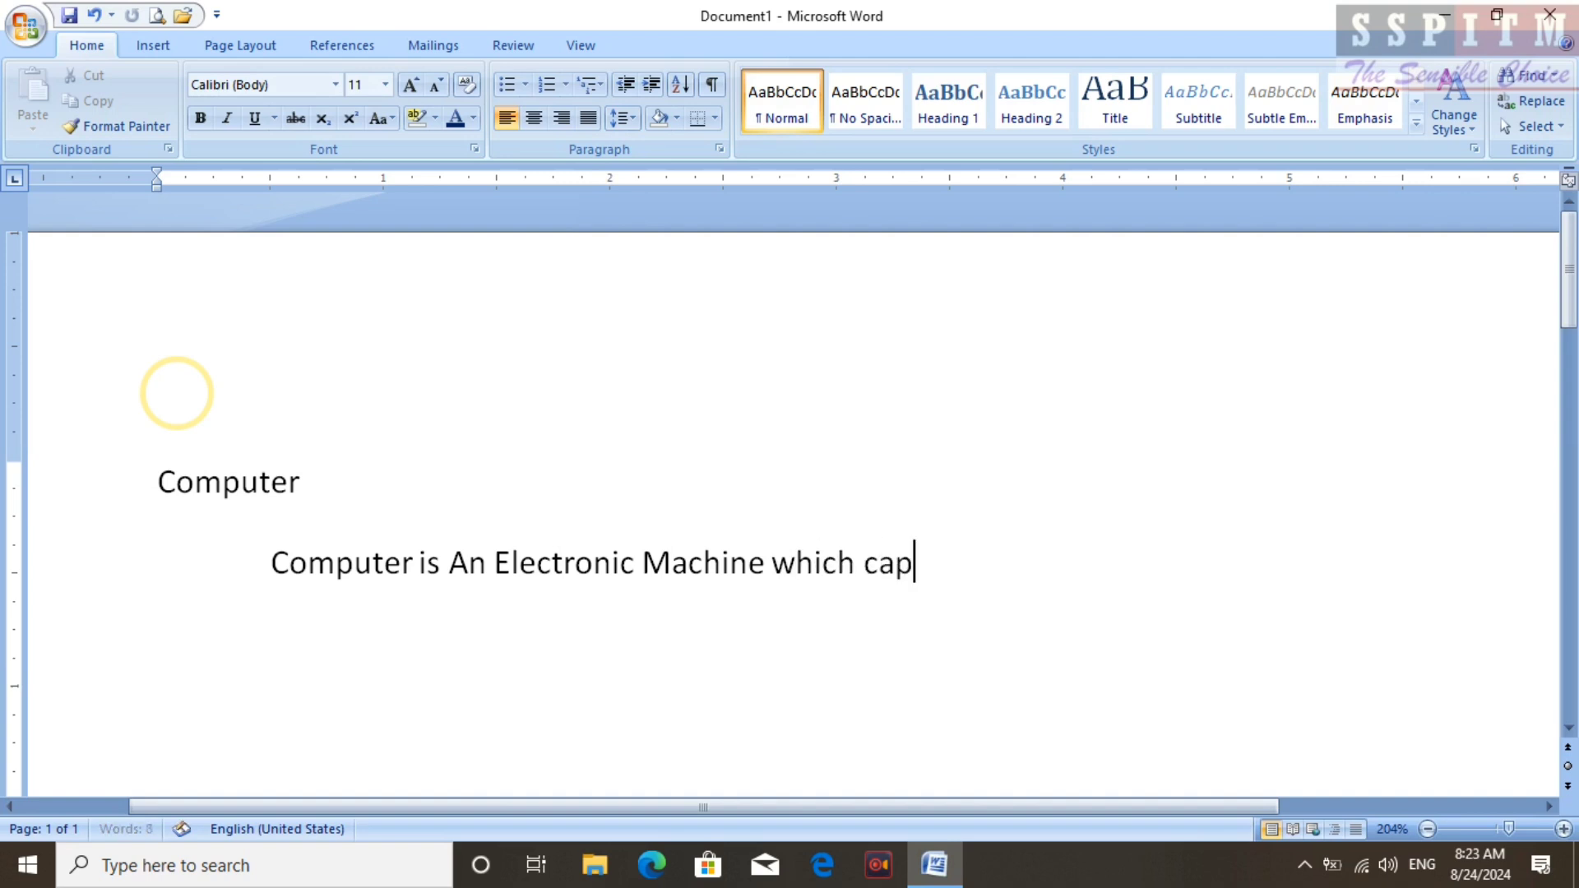
type("able si")
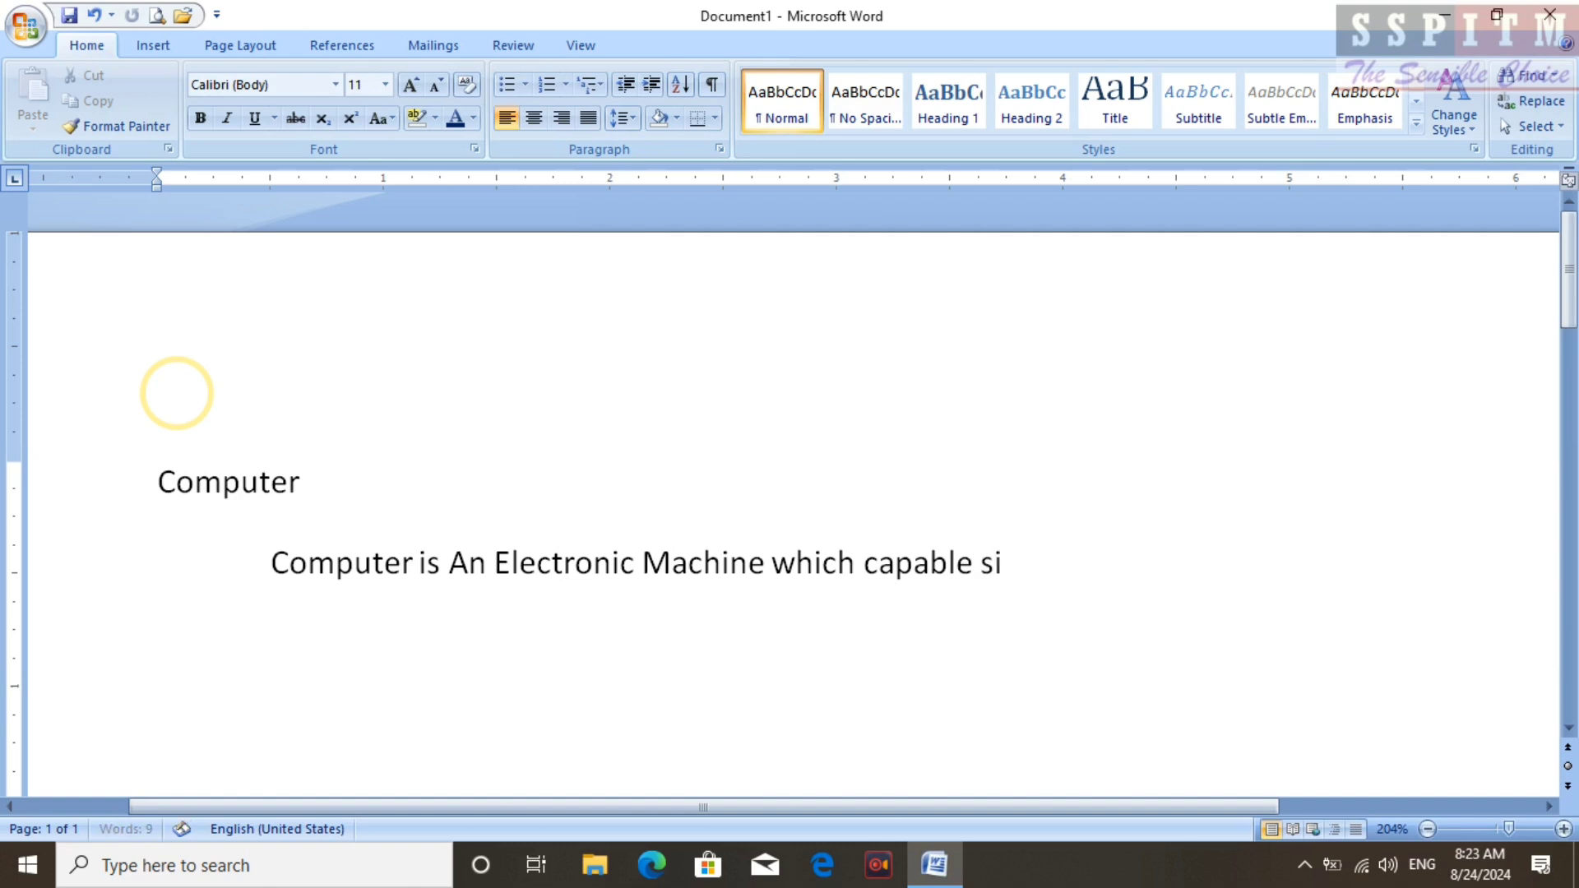
type("quenc")
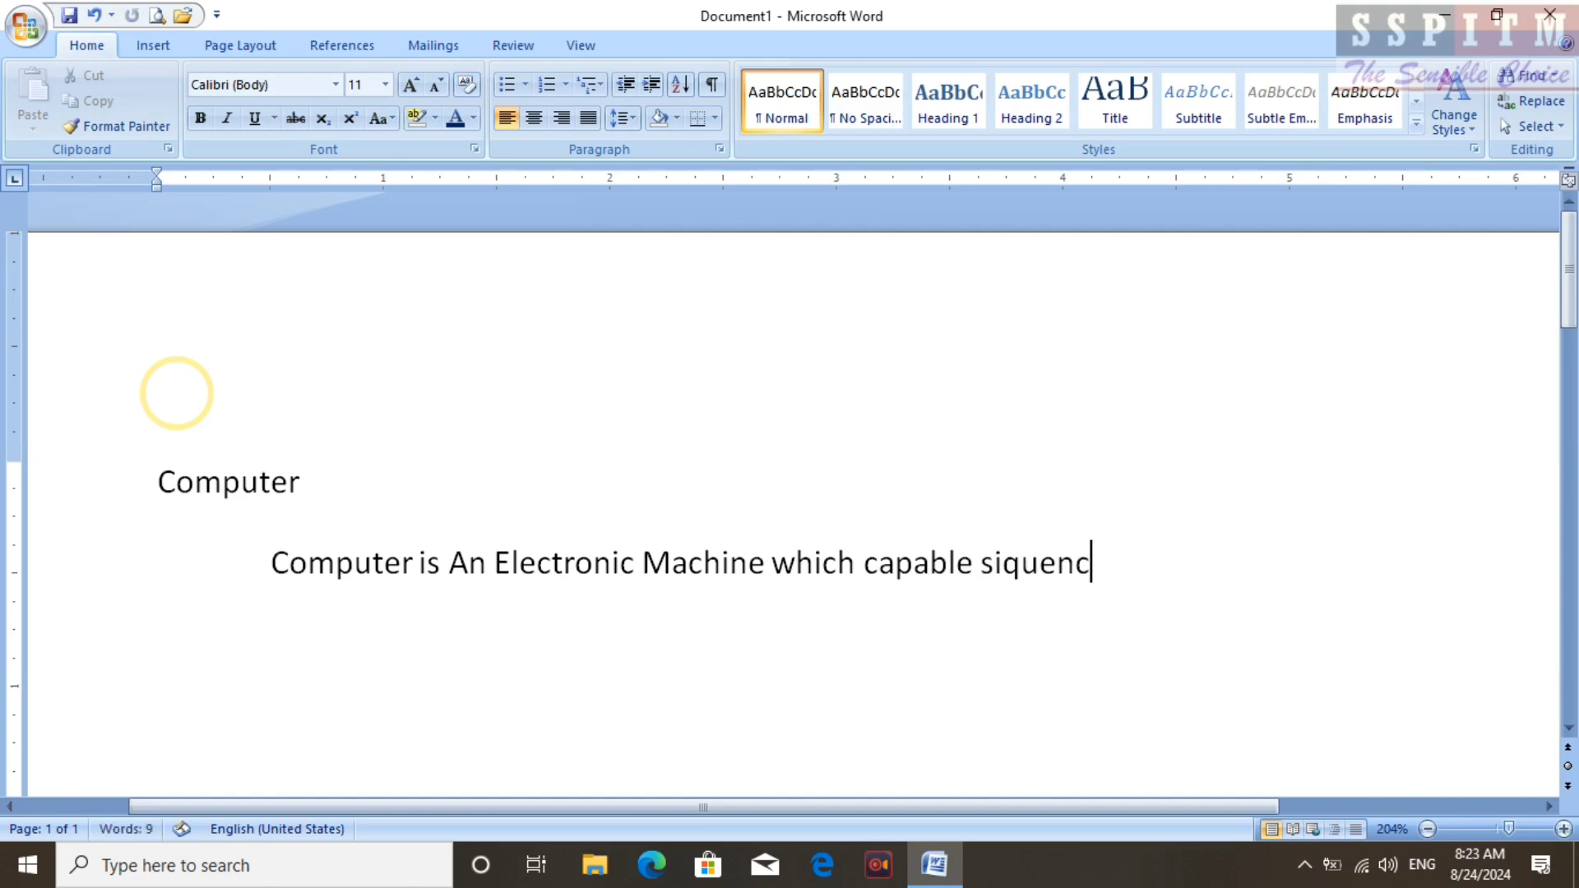
type("e of")
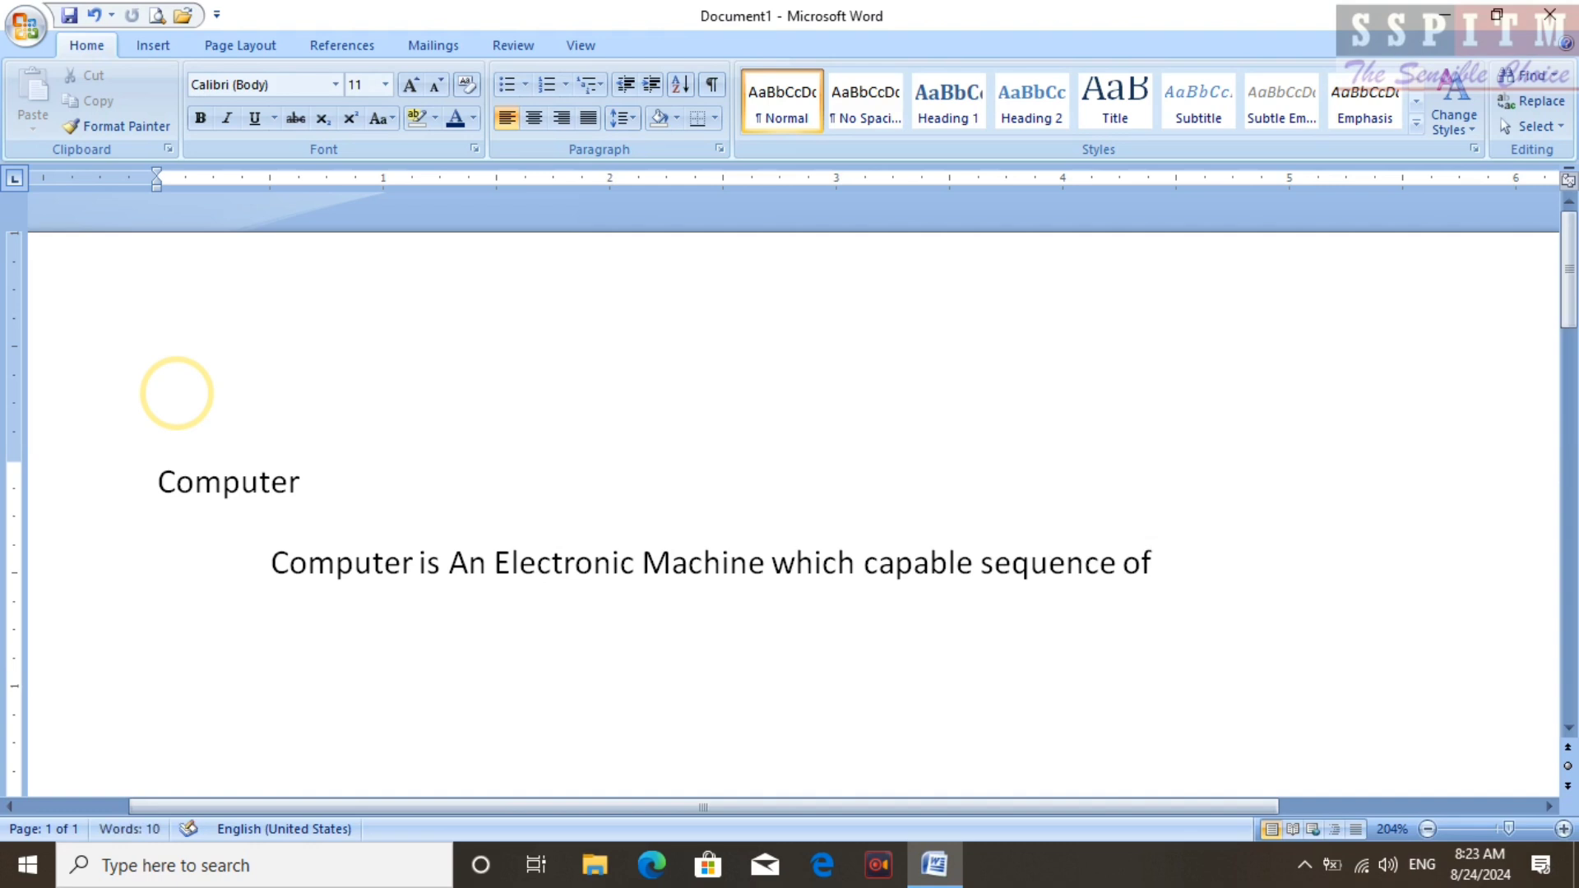
type(" data after")
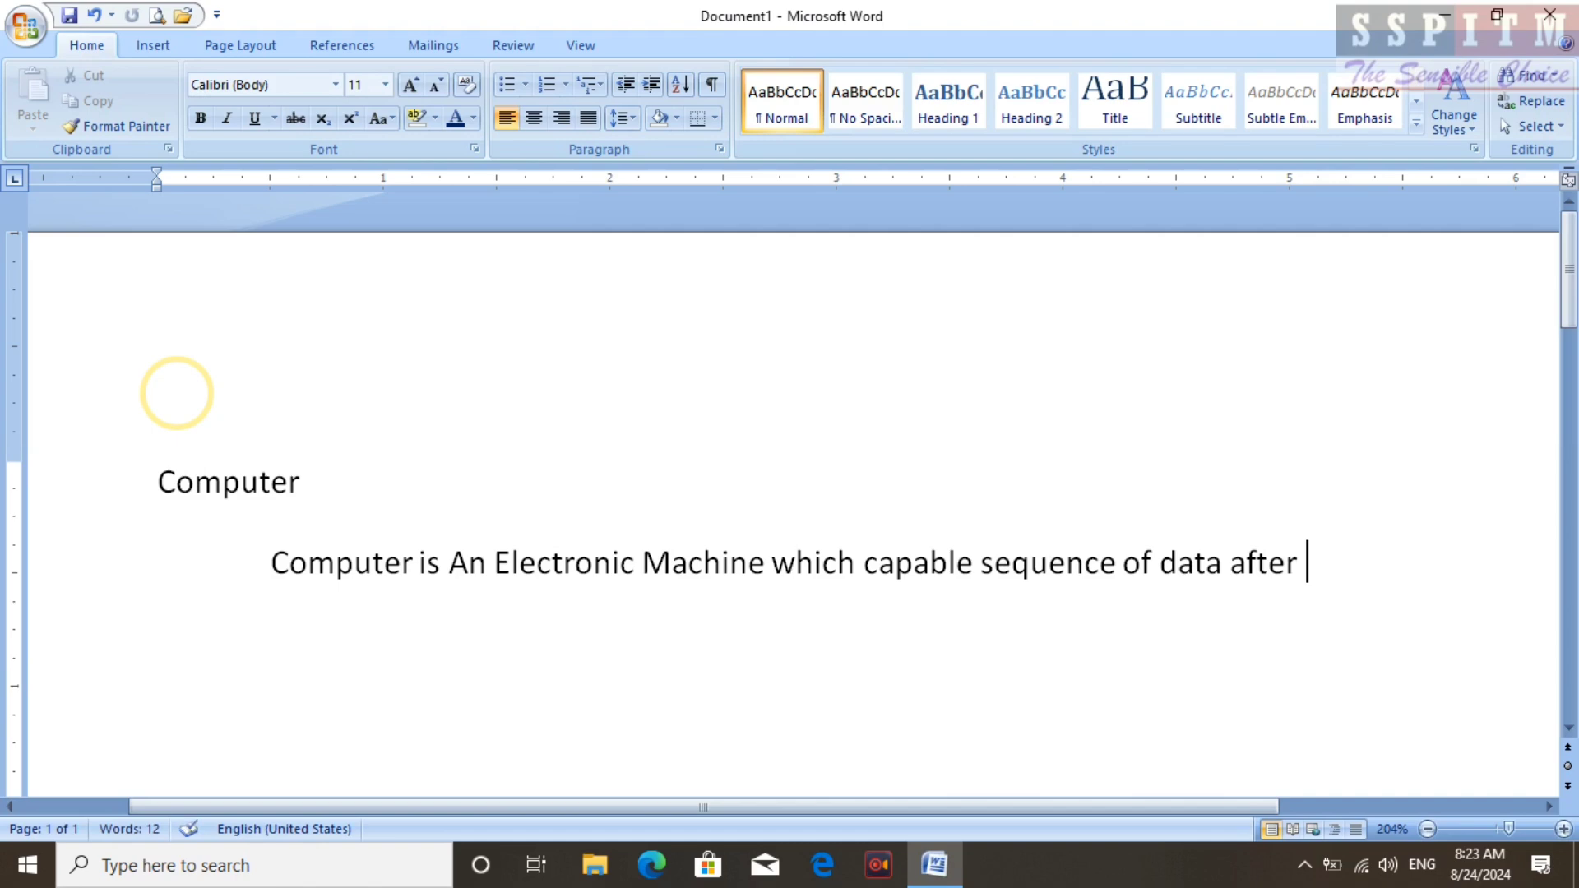
type("processin")
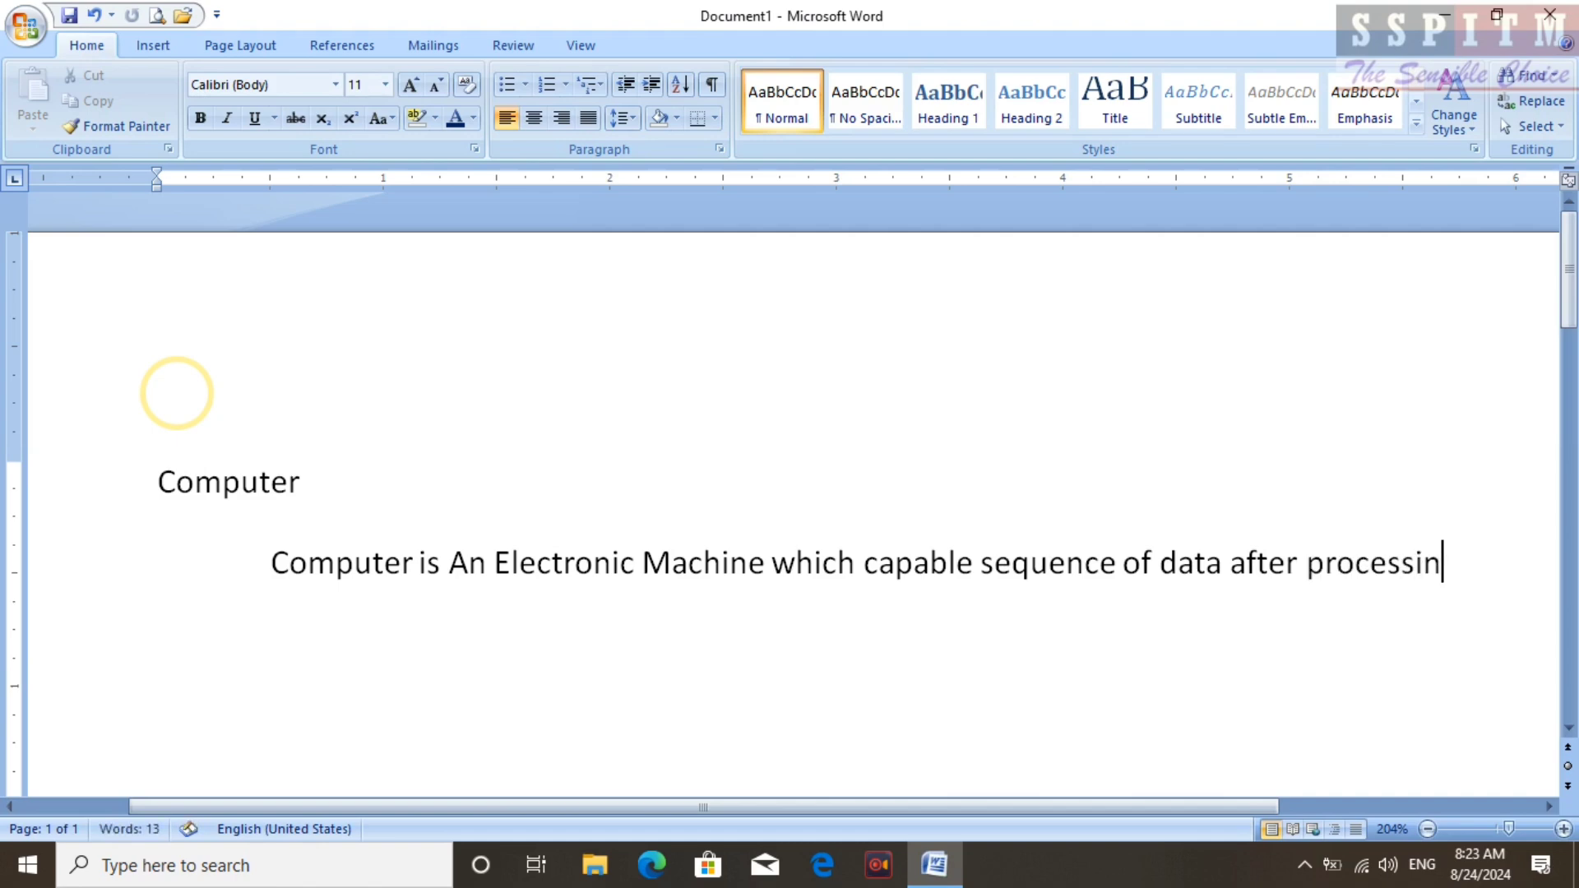
type("g we are ")
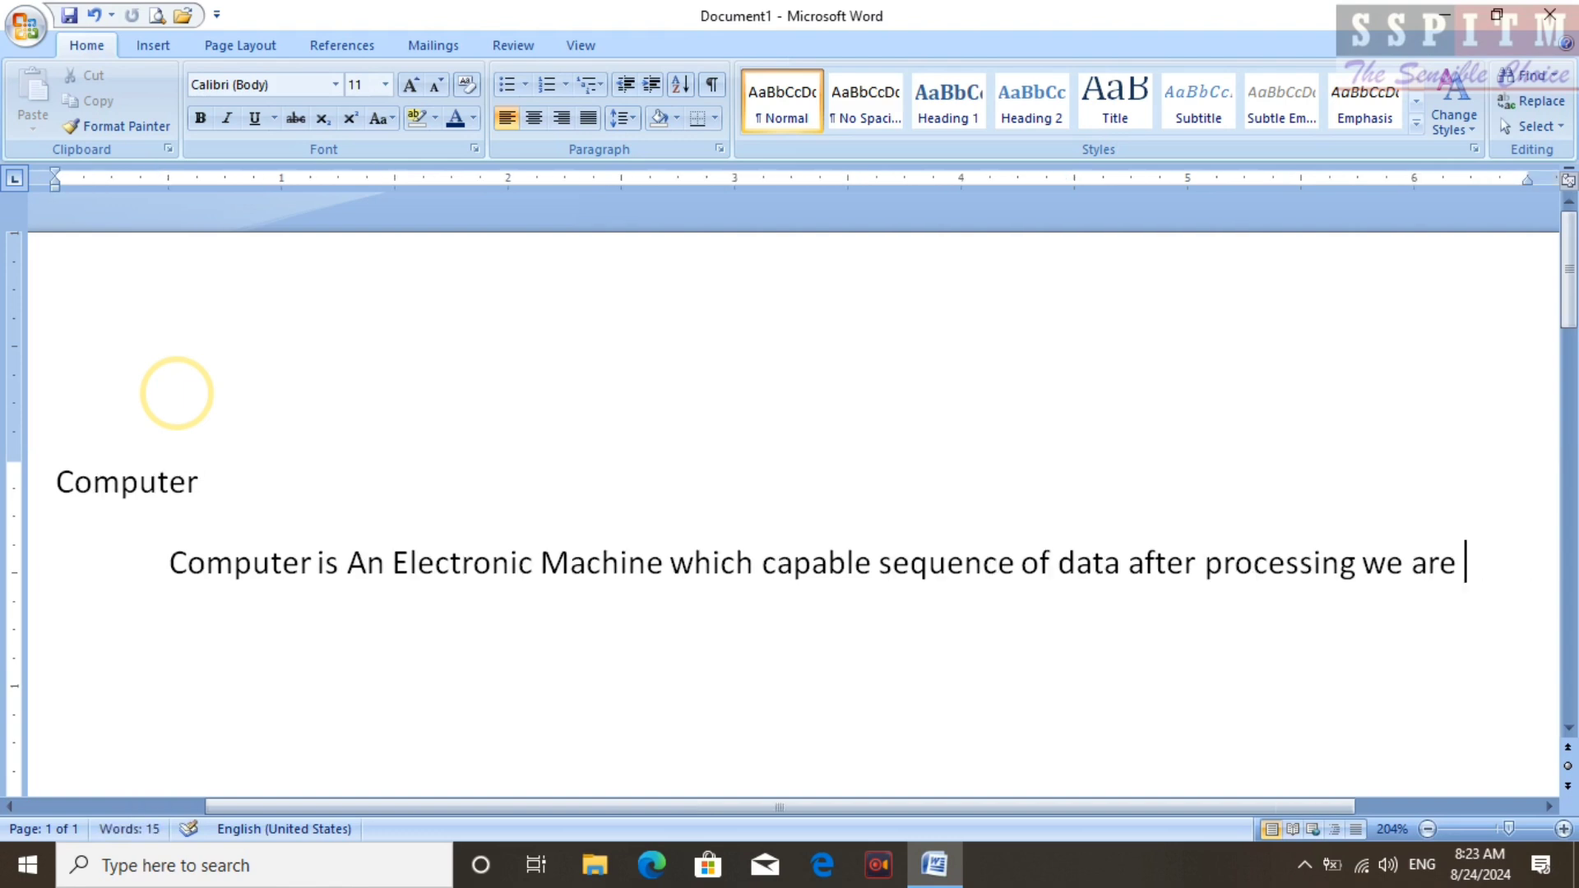
type("geting")
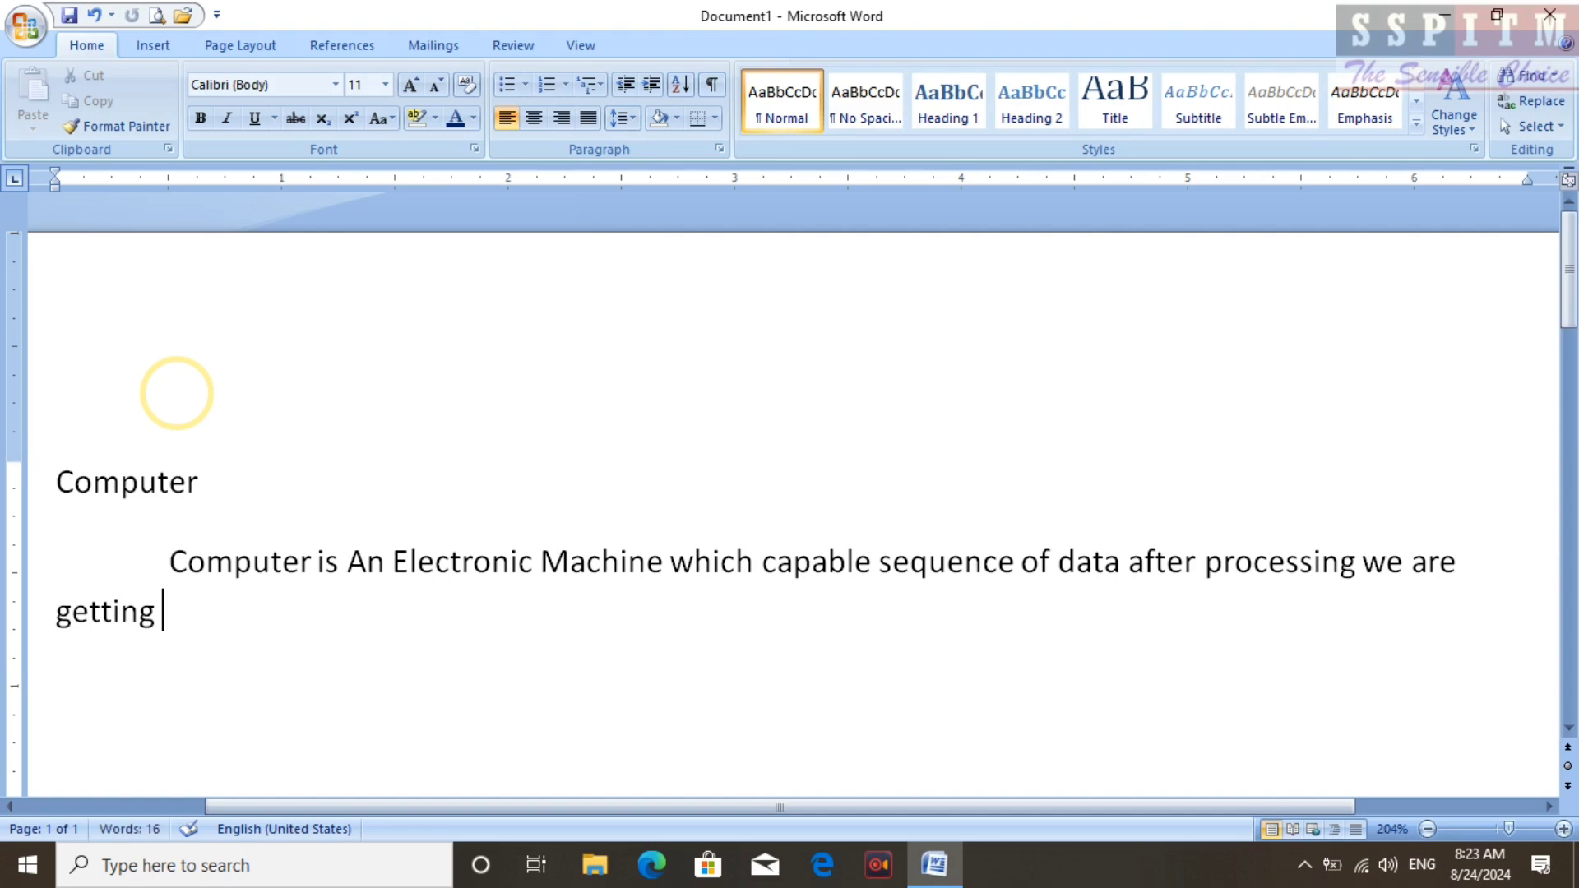
Finish the paragraph with "results on the monitor or output device.", correcting typing errors along the way
type(" resy")
key("BackSpace")
type("ults ")
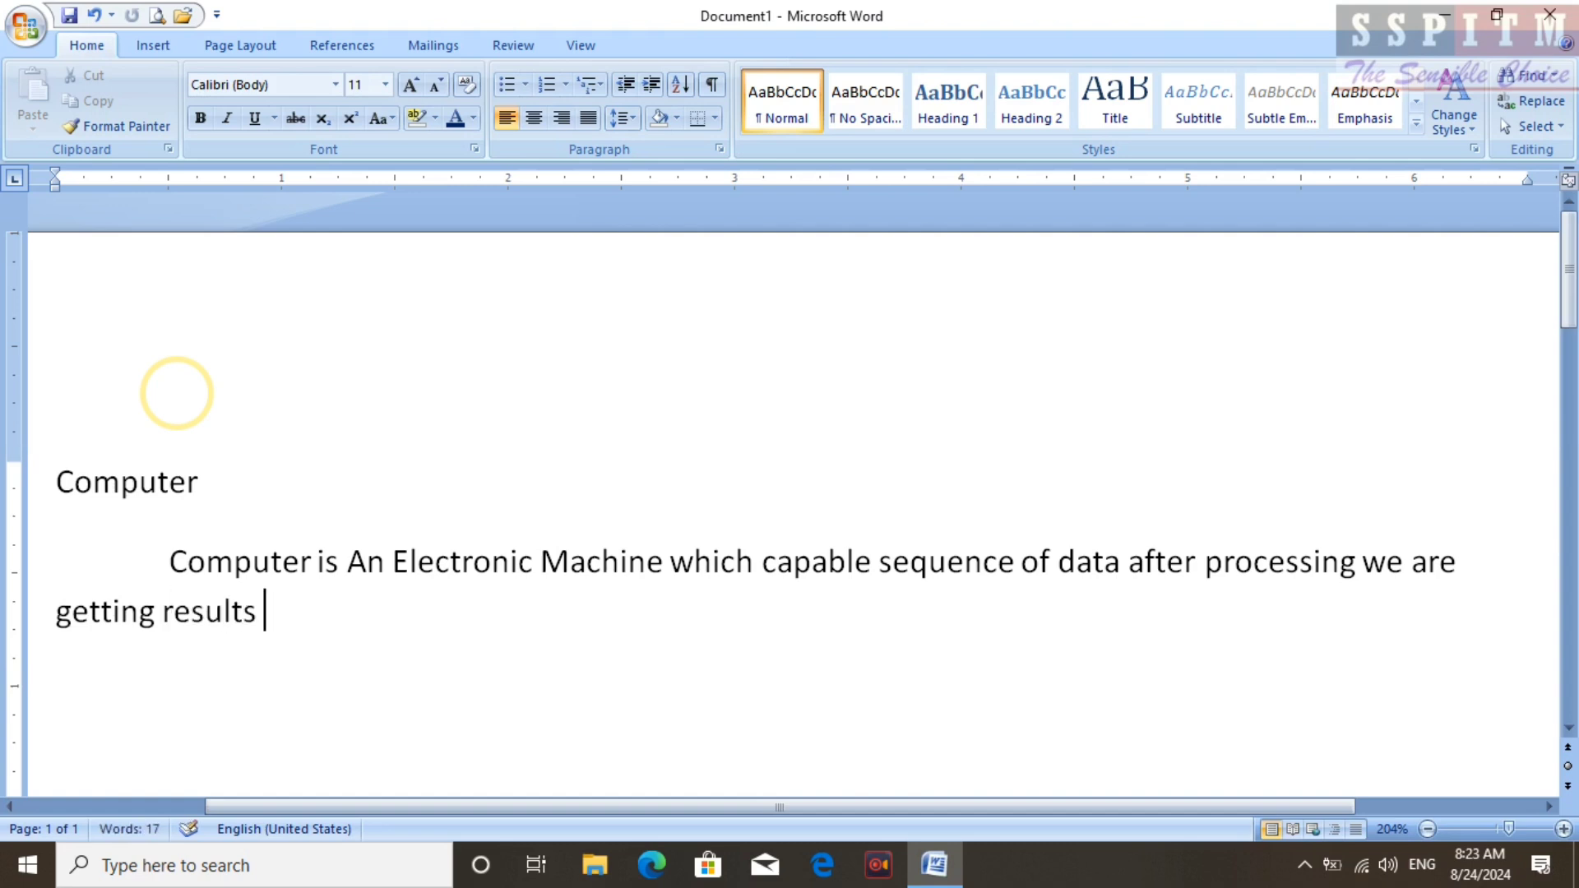
type("on the")
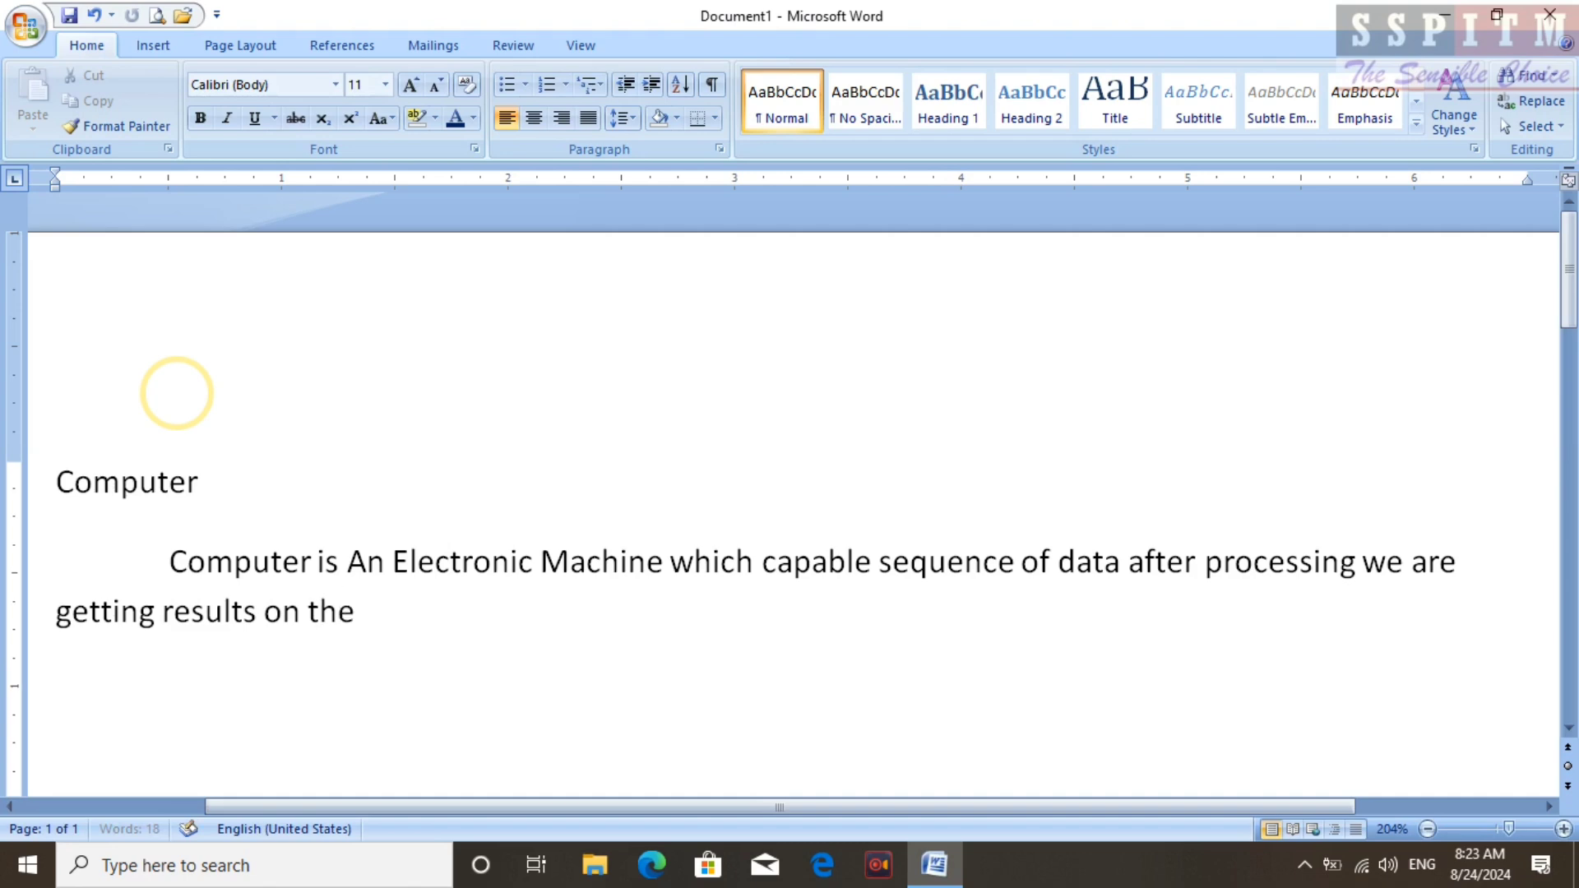
type(" monitoe")
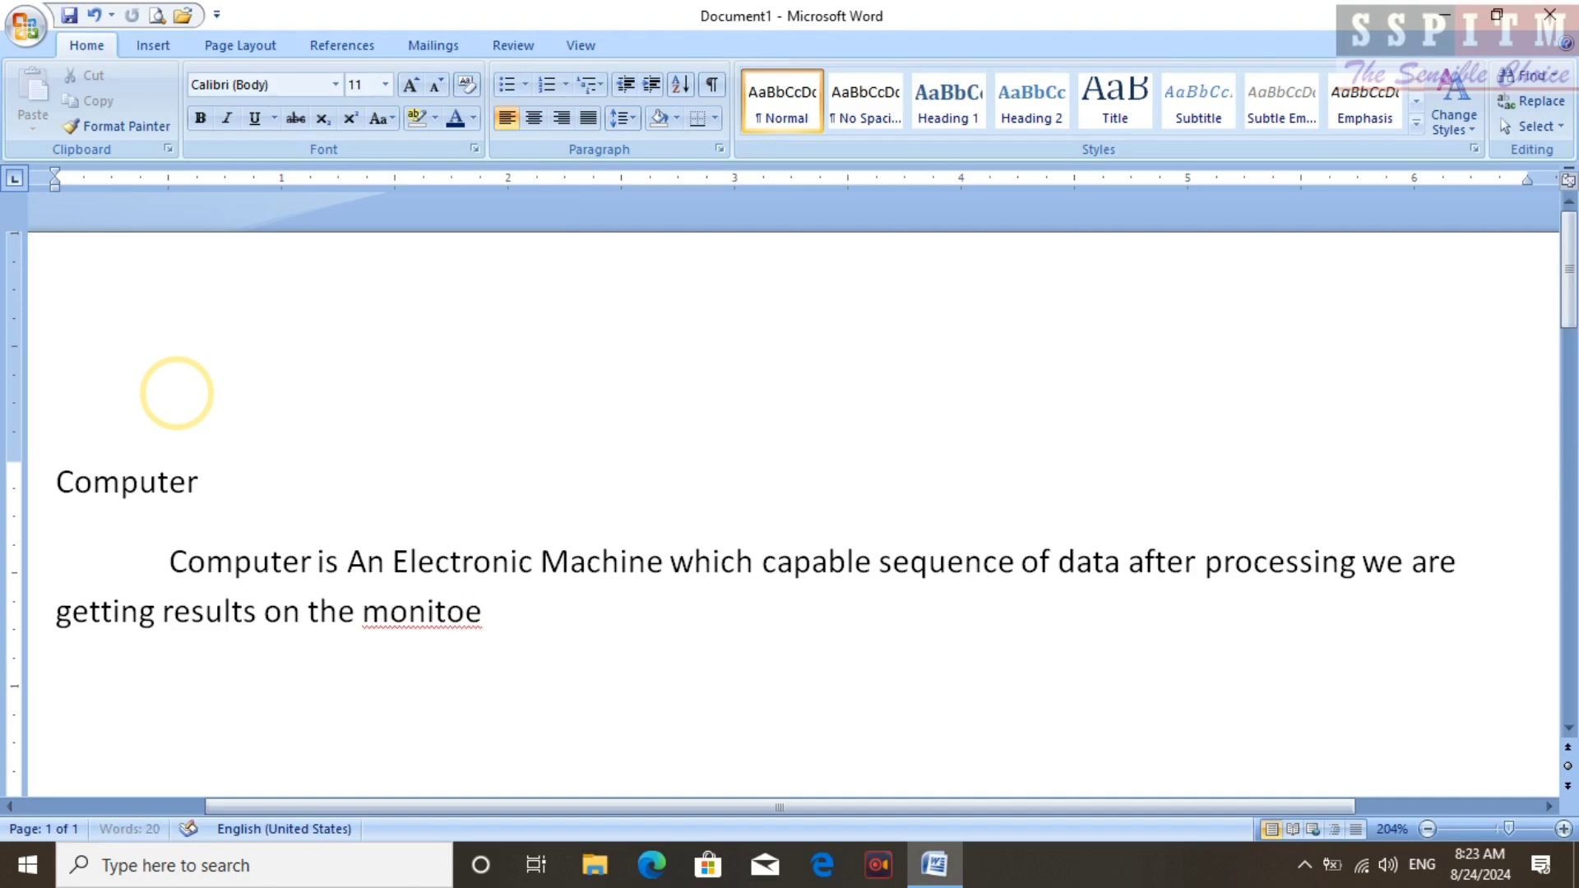
key("BackSpace")
type("r")
type(" o")
type("r ar")
key("BackSpace")
key("BackSpace")
key("BackSpace")
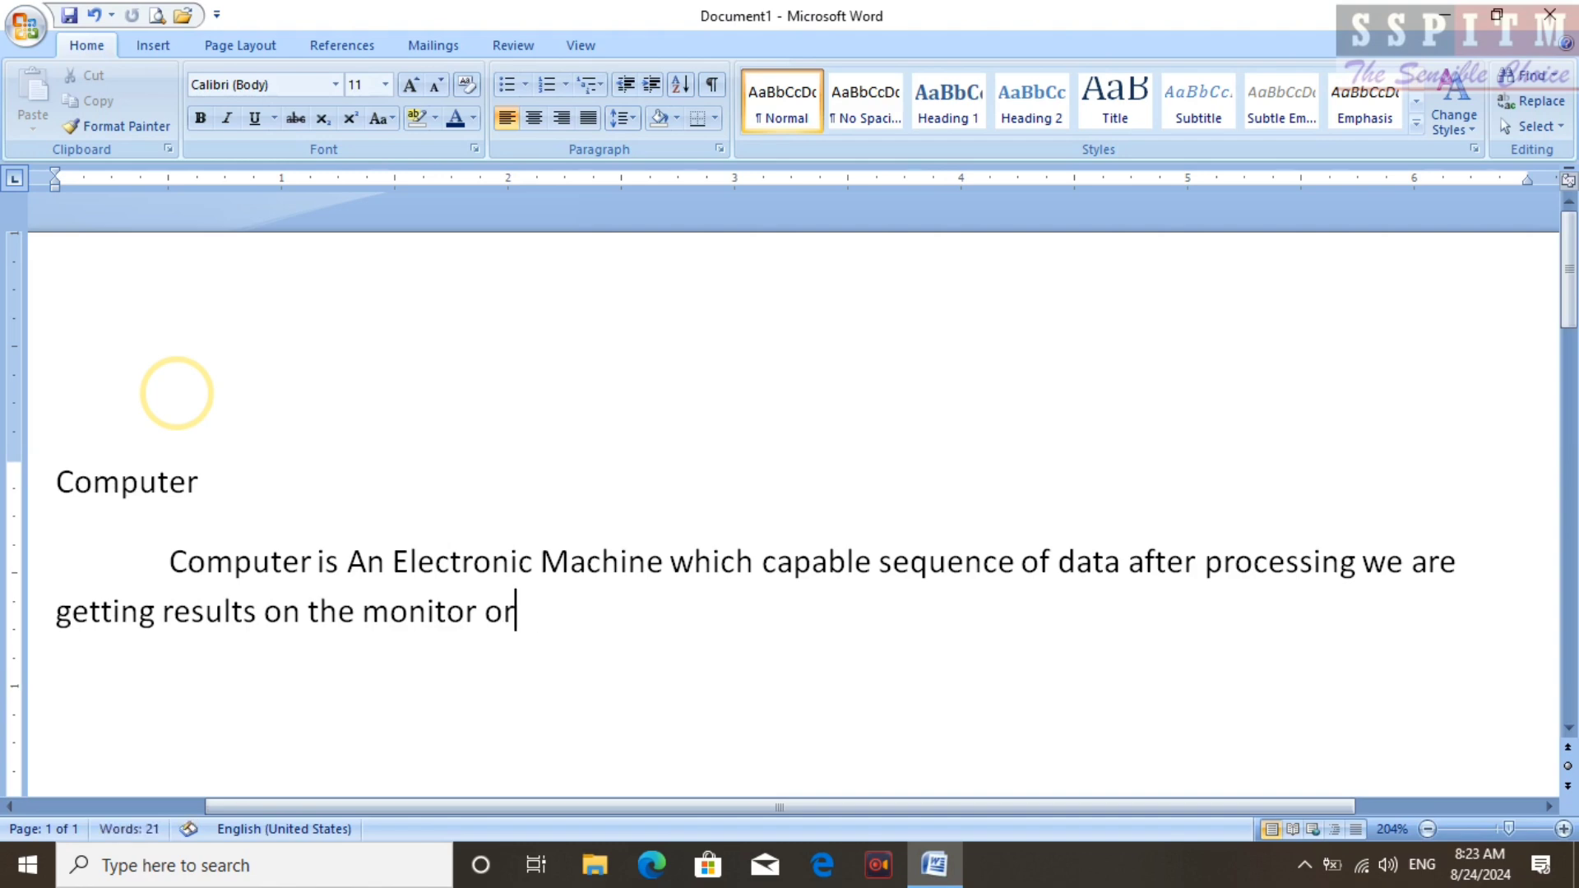
type("outp")
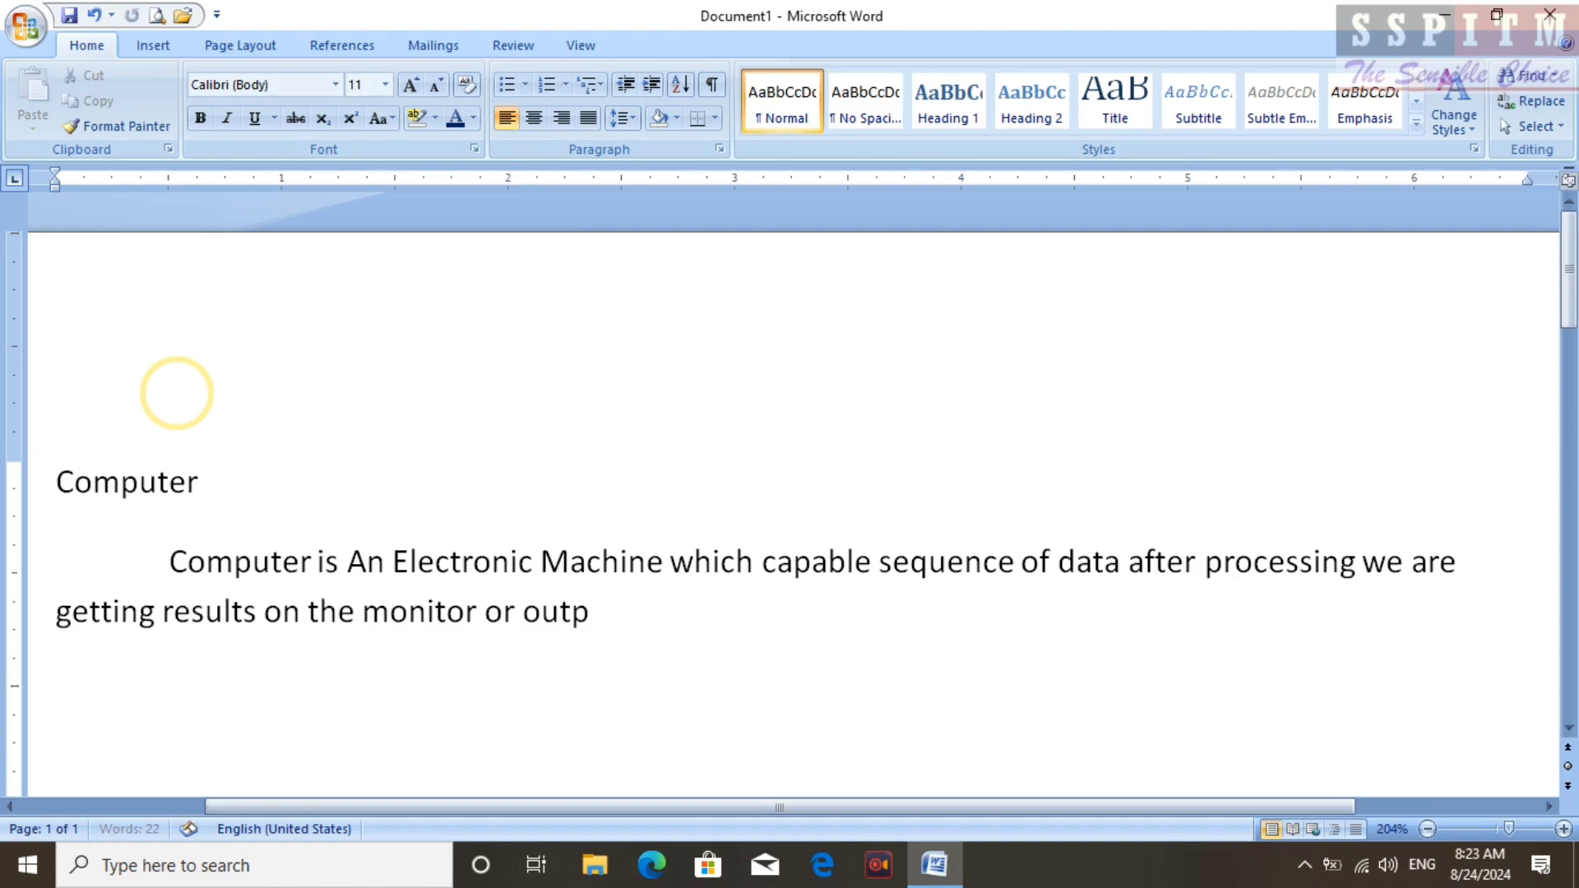
type("ut devicer")
key("BackSpace")
key("BackSpace")
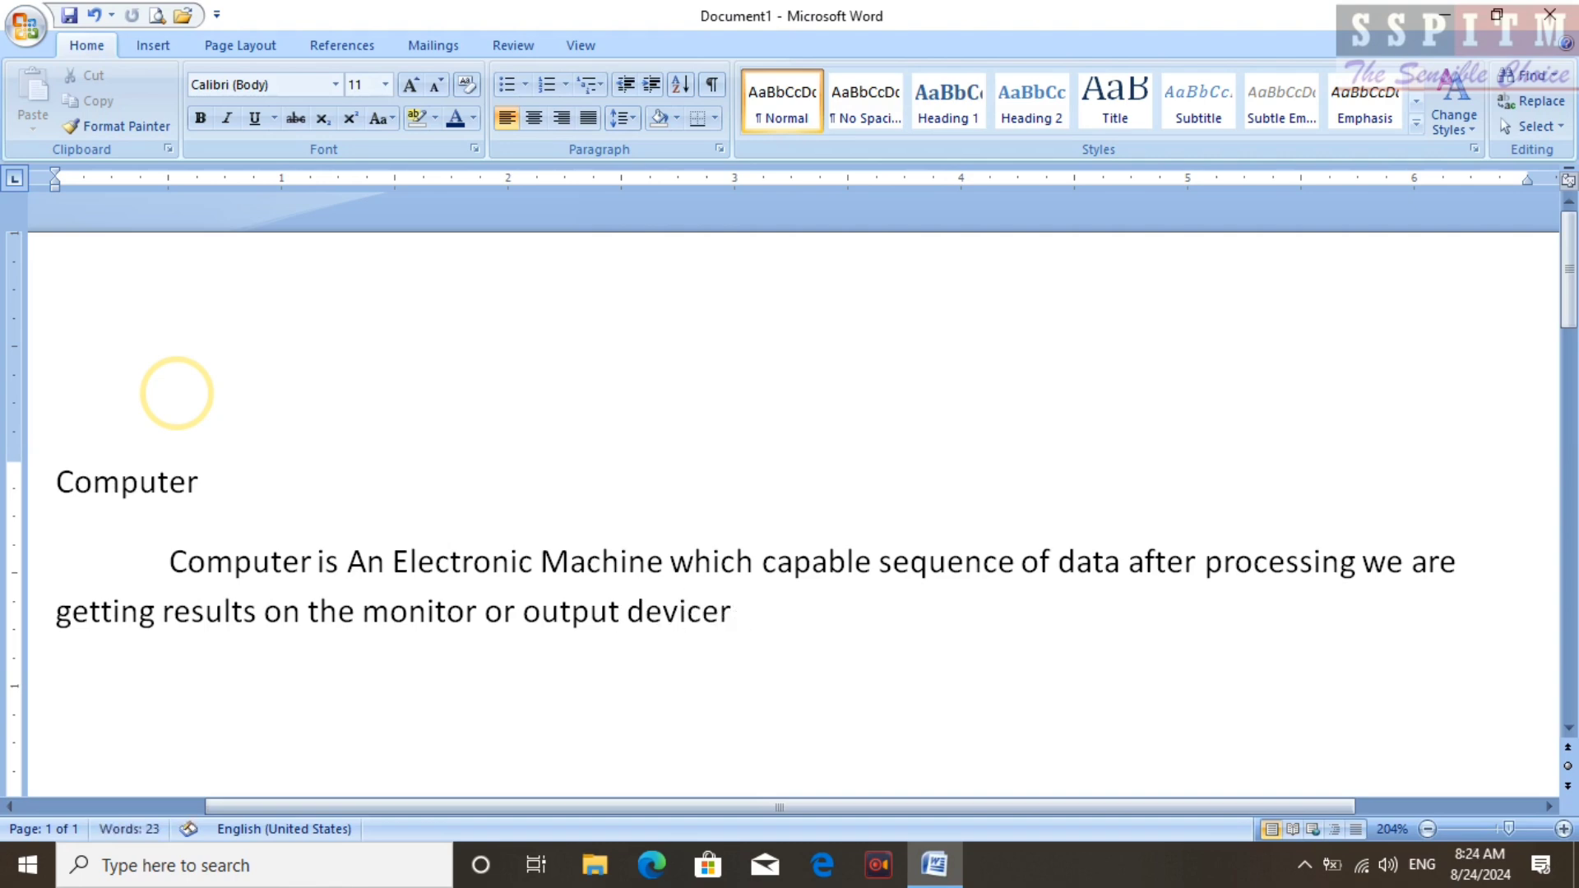
type(".")
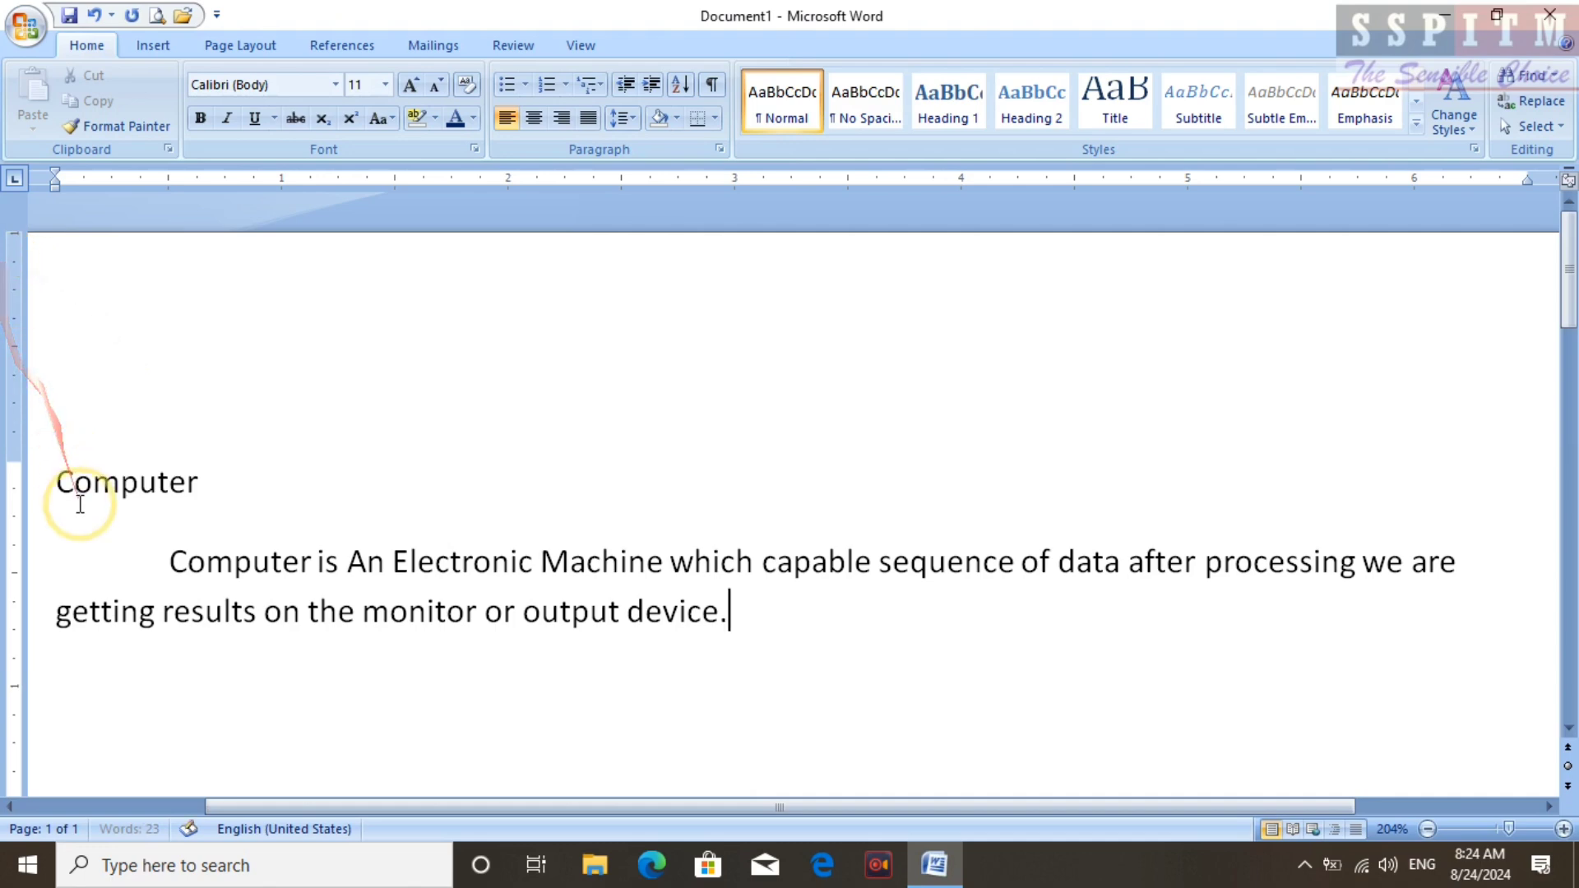
Cut the "Computer" heading line above the paragraph to the clipboard
left_click_drag(42, 494, 270, 496)
key("ctrl+c")
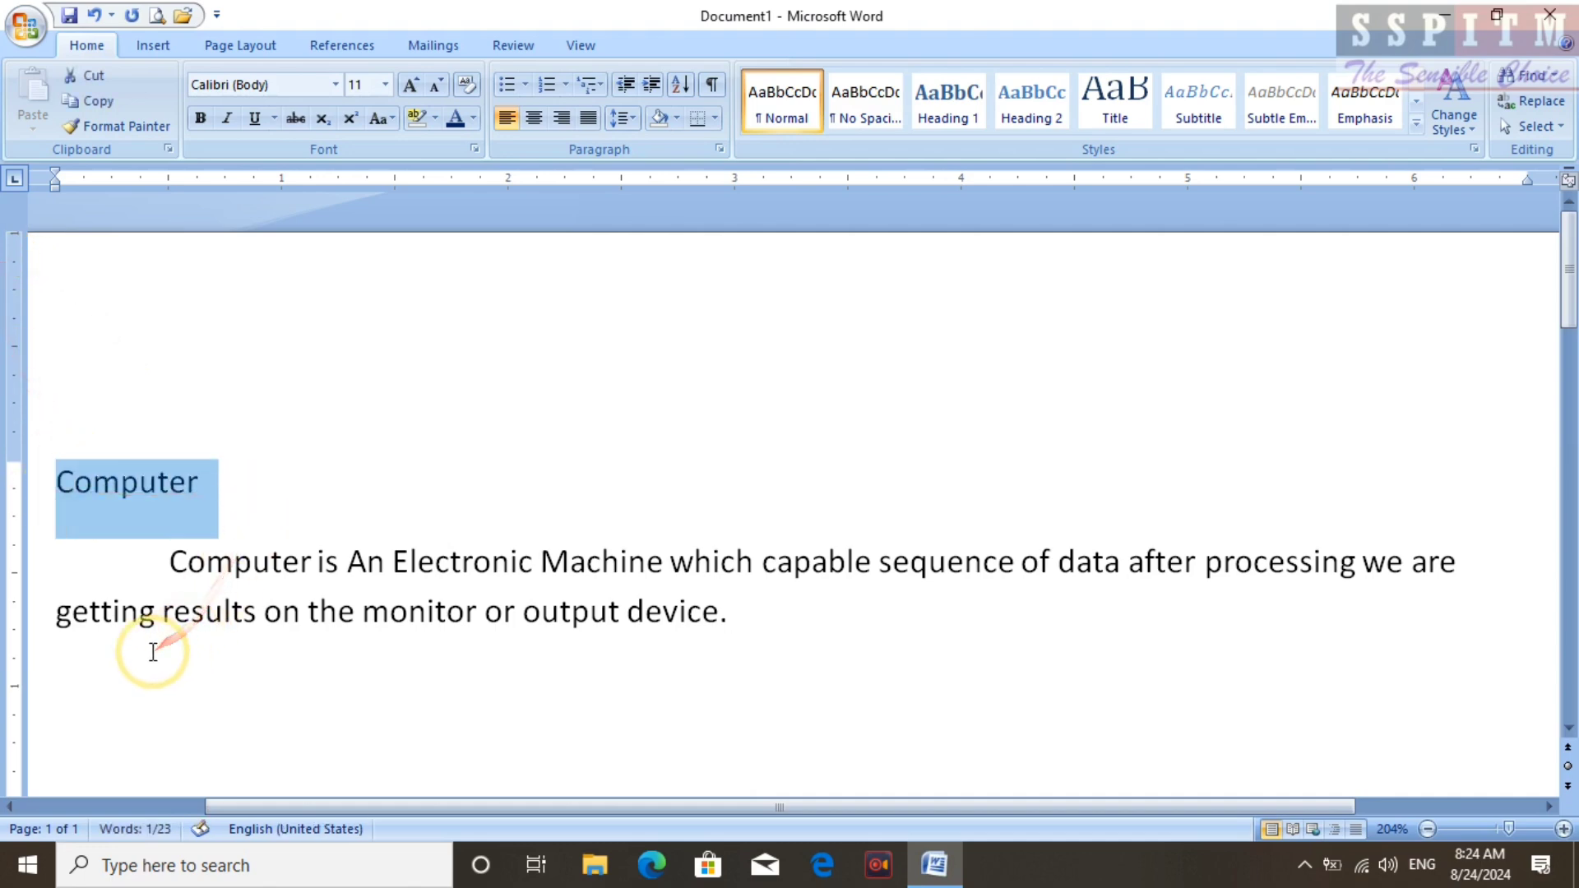
left_click(91, 75)
Paste the cut "Computer" heading twice, on separate new lines below the paragraph
left_click(818, 551)
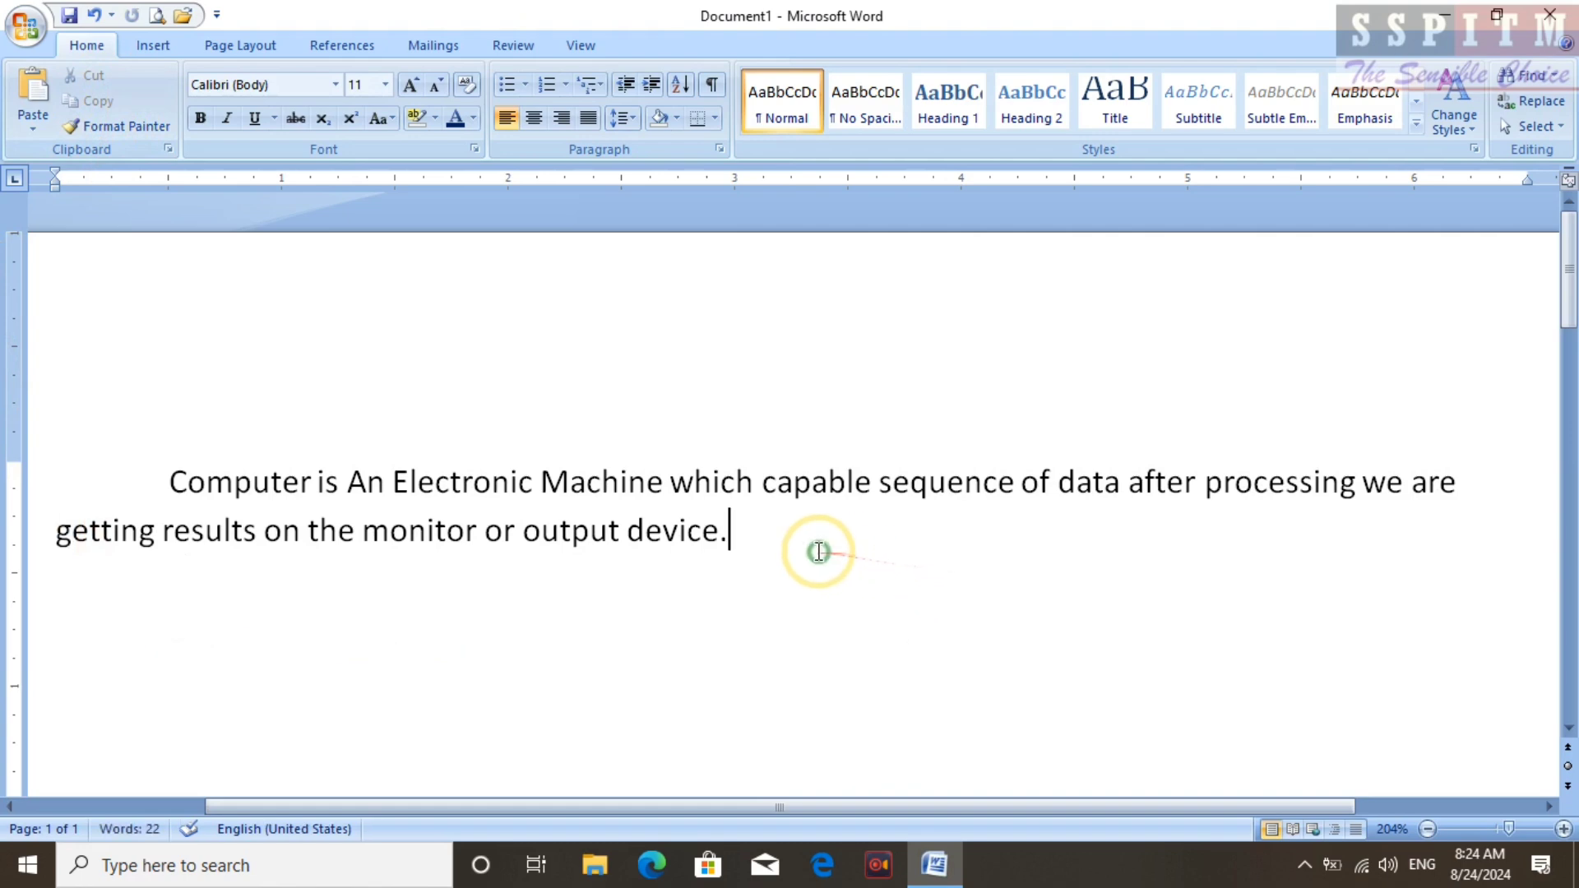
key("Return")
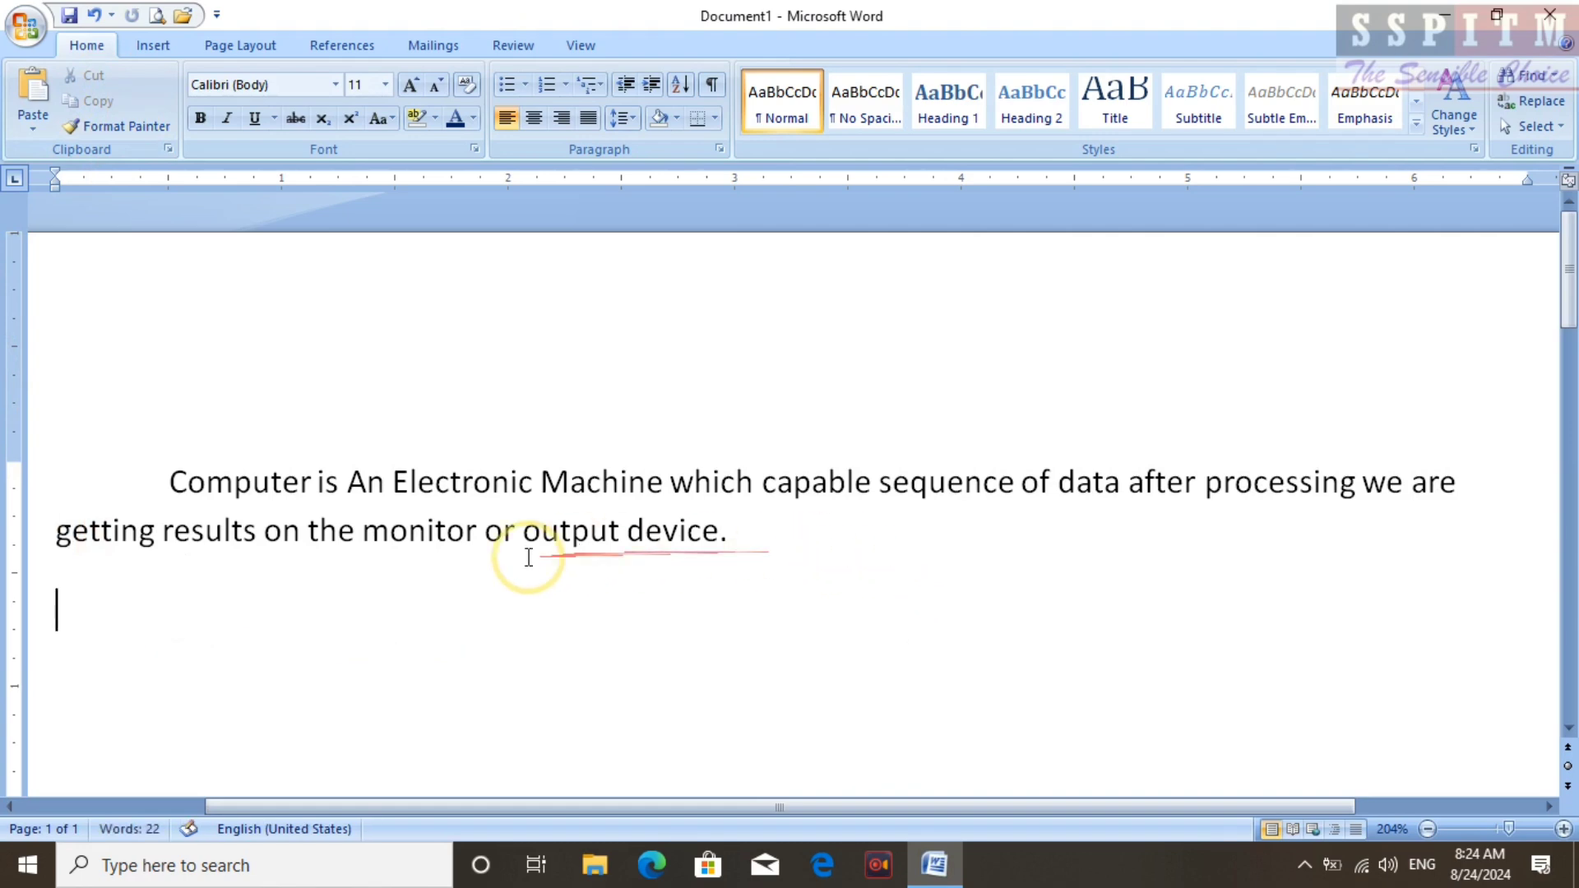
left_click(31, 89)
key("Return")
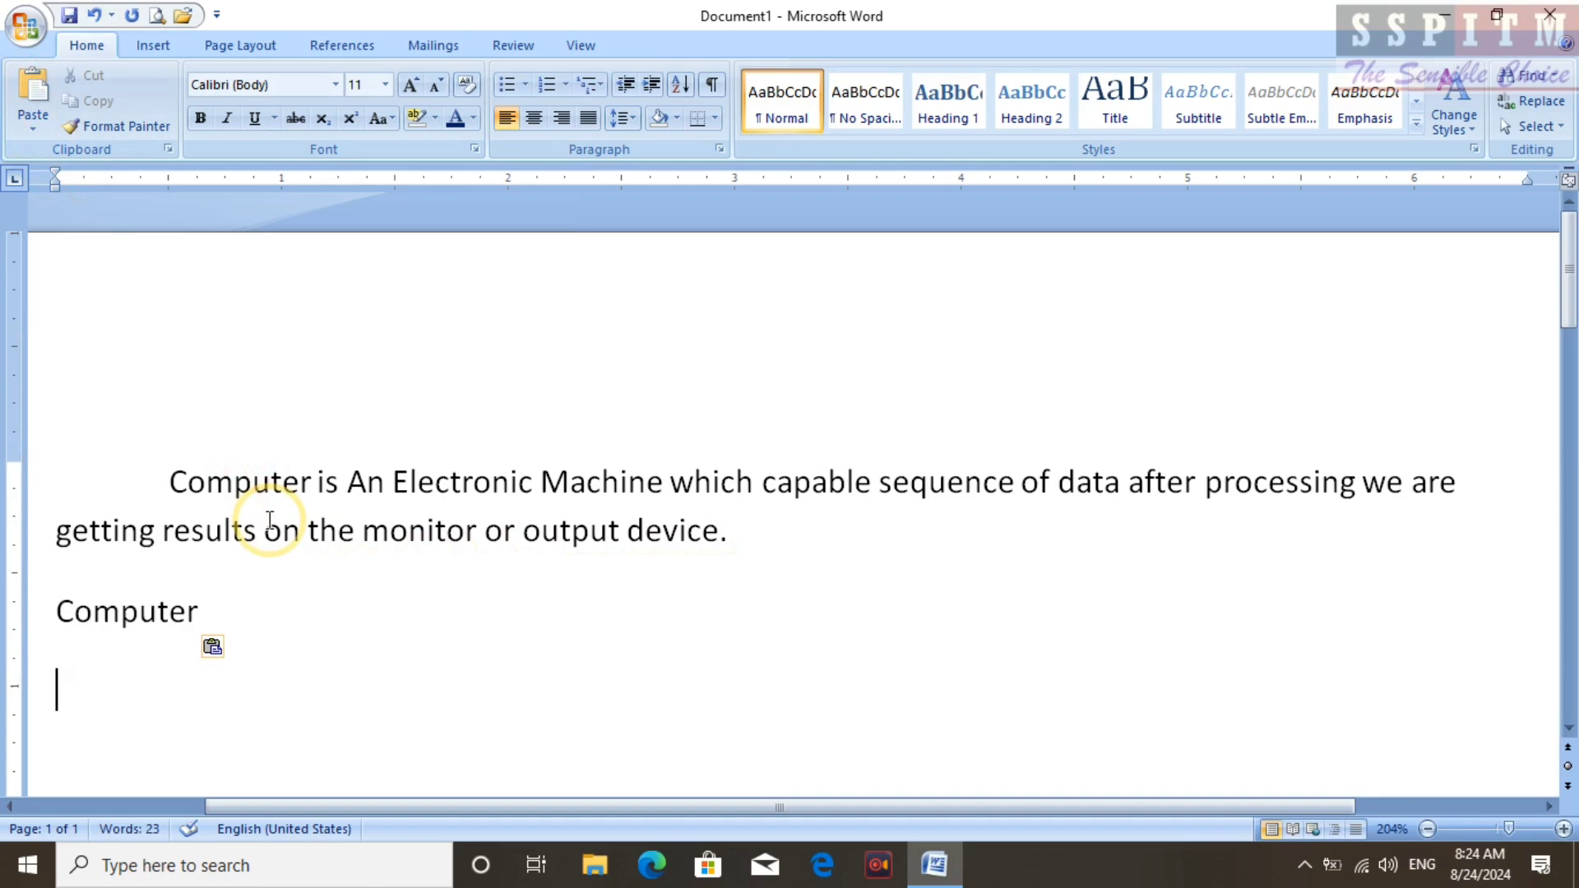
left_click(31, 95)
key("Return")
Undo both pastes of the "Computer" heading below the paragraph
key("ctrl+z")
key("ctrl+z")
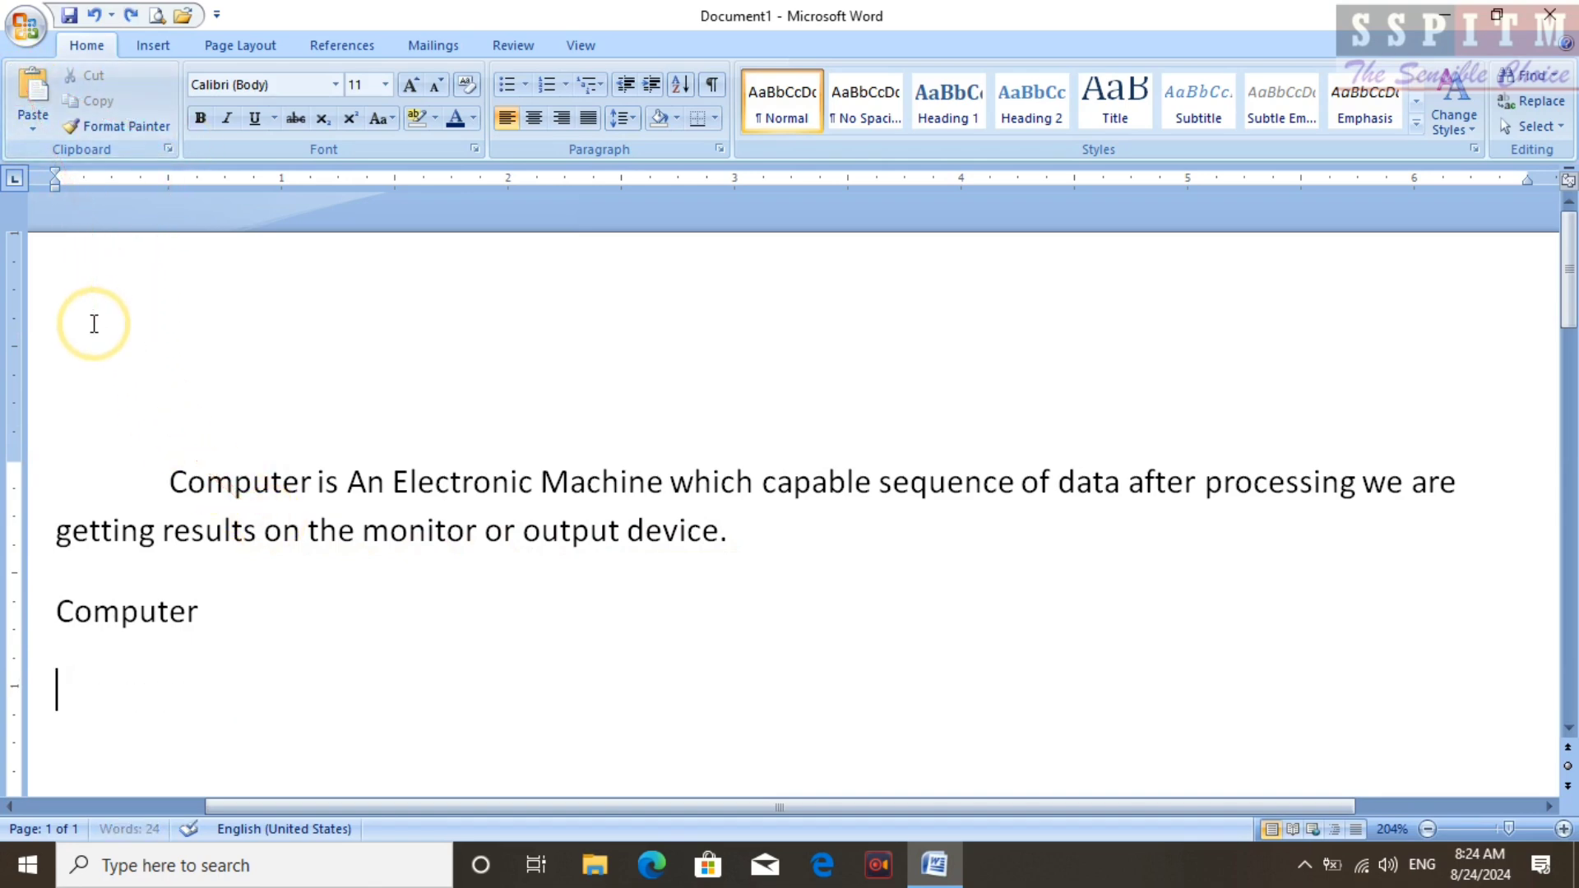
key("ctrl+z")
key("ctrl+z")
Copy the whole "Computer is An Electronic Machine" paragraph and paste the copy directly below it
left_click_drag(156, 483, 772, 546)
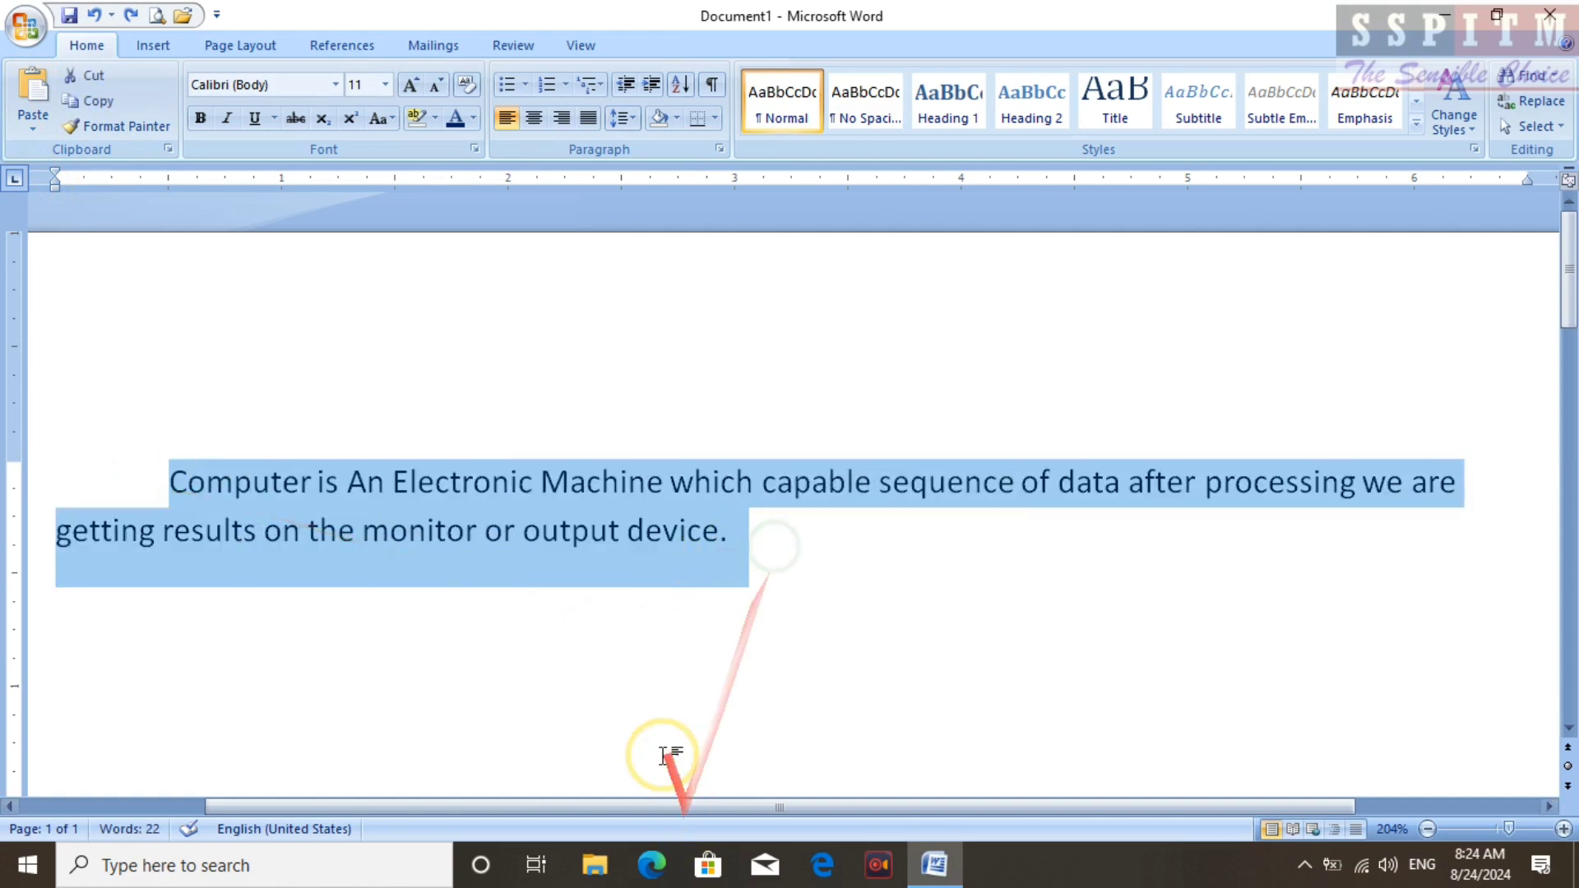
left_click(97, 102)
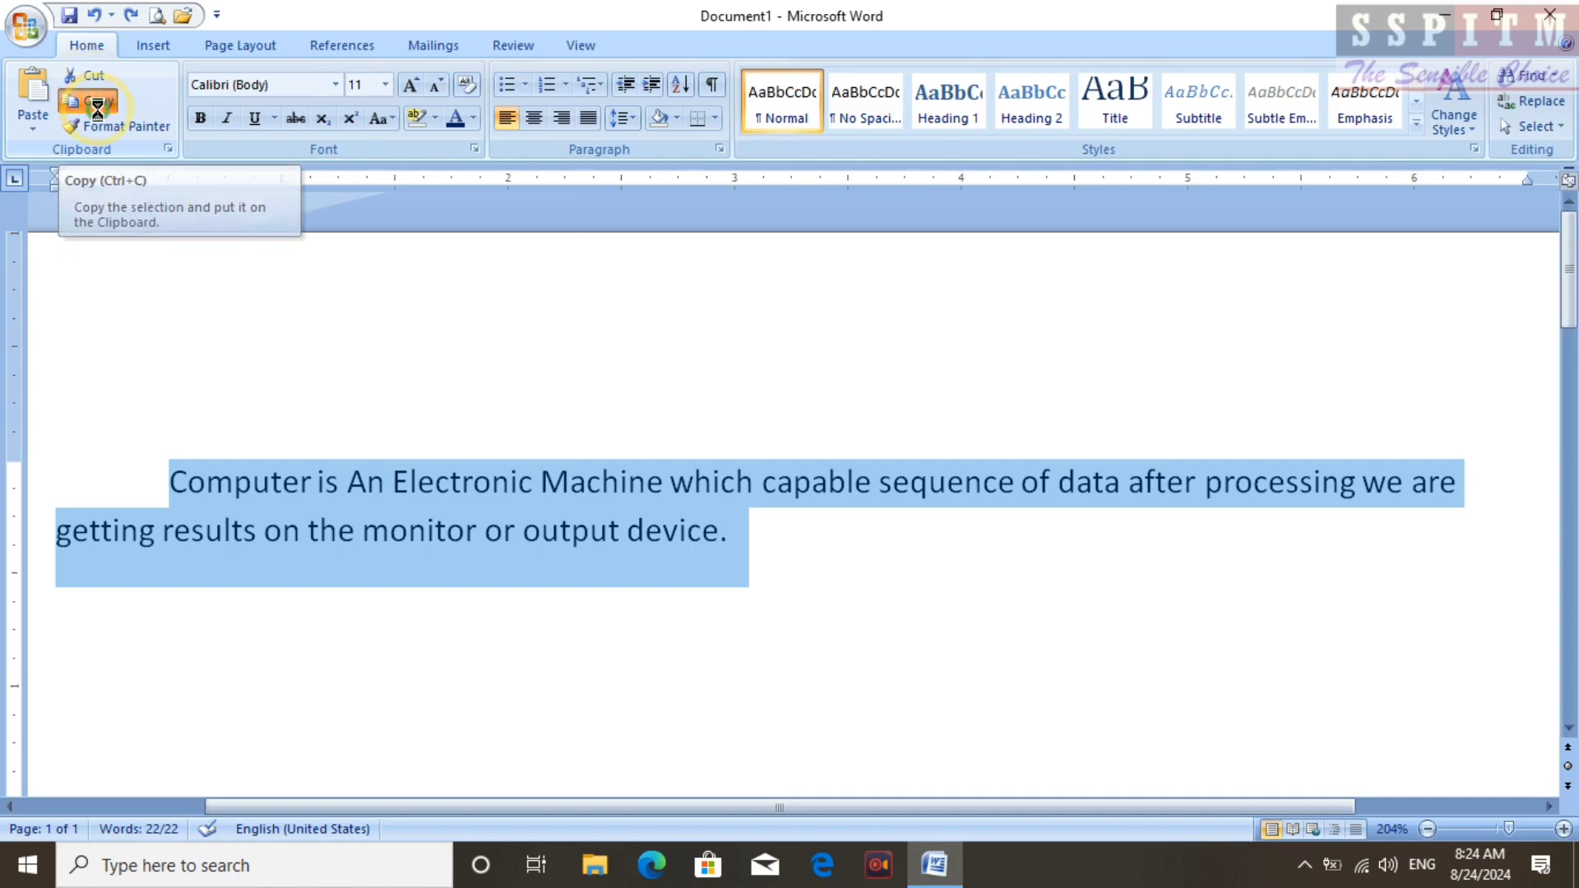
left_click(774, 548)
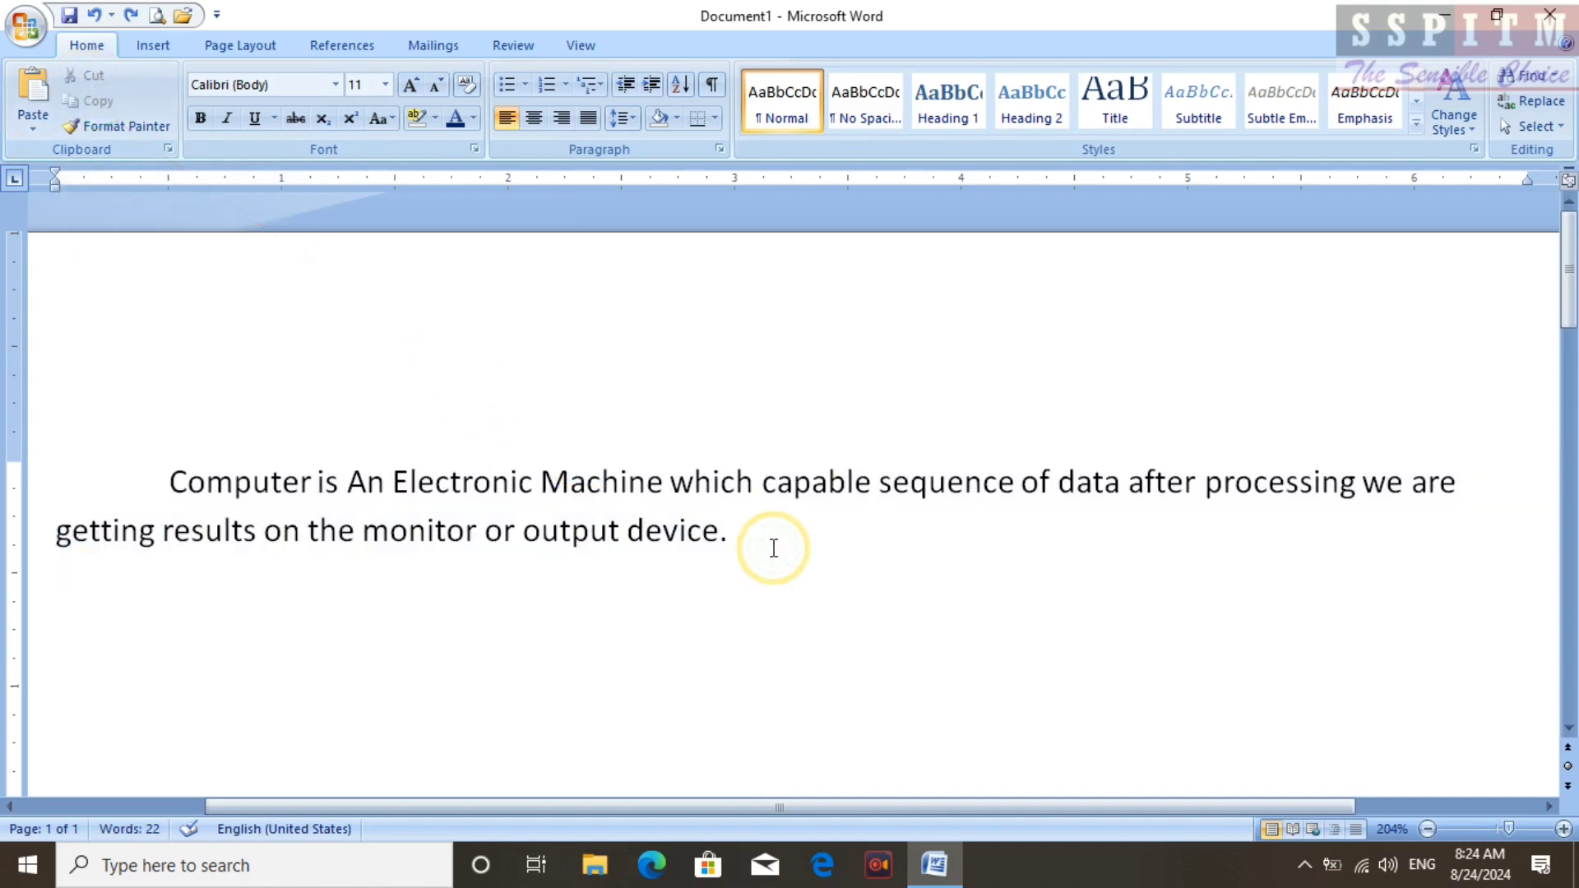
left_click(41, 101)
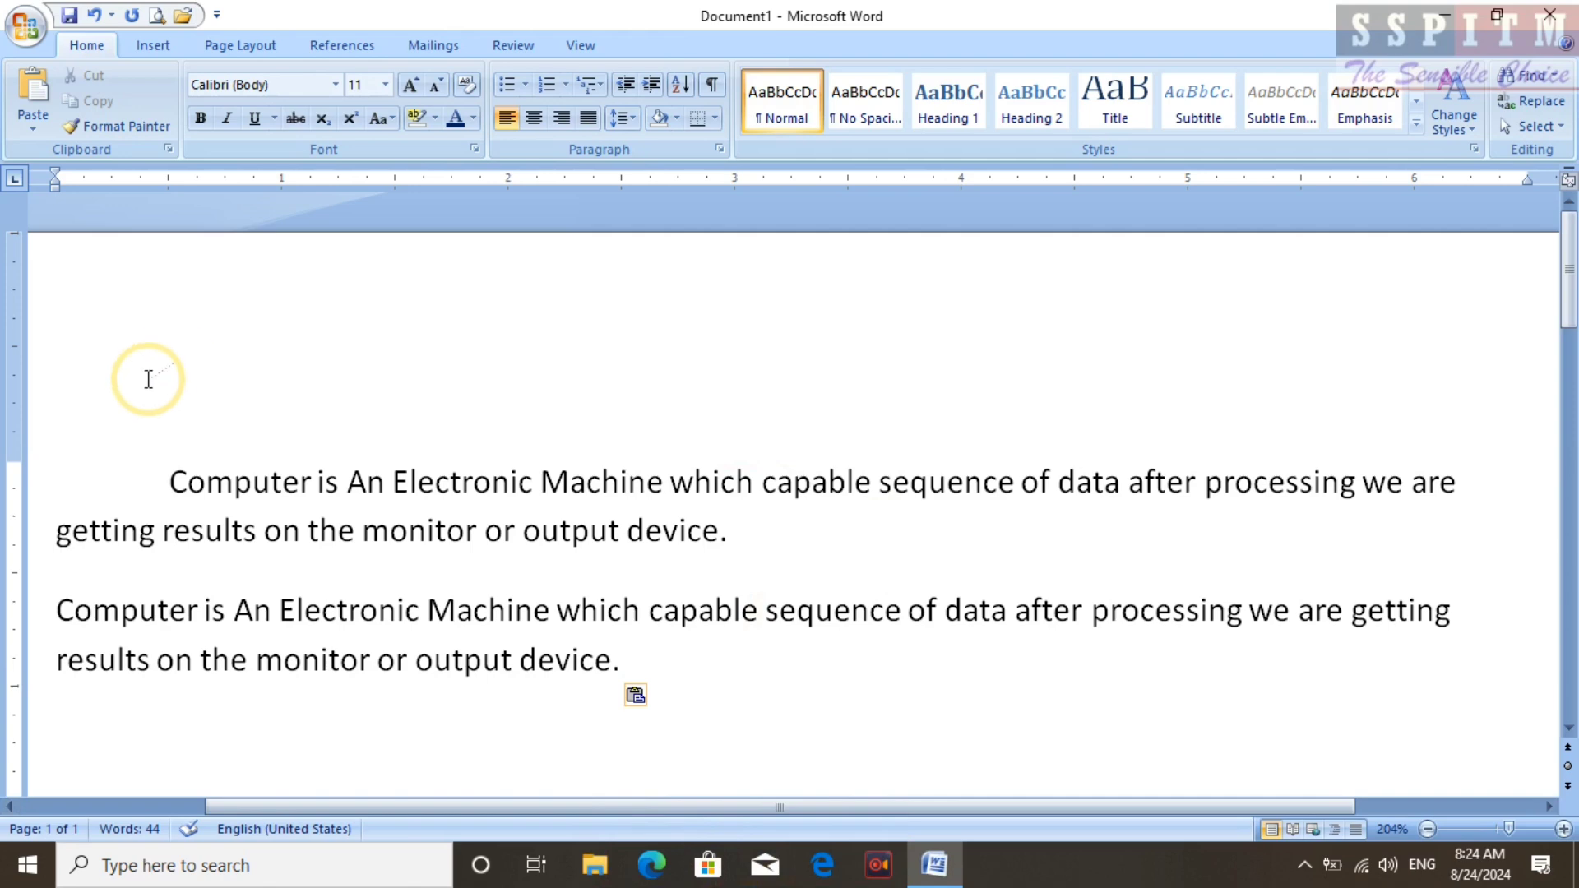
Insert a new line above the first paragraph and enter the heading "Computer" on it
left_click(82, 448)
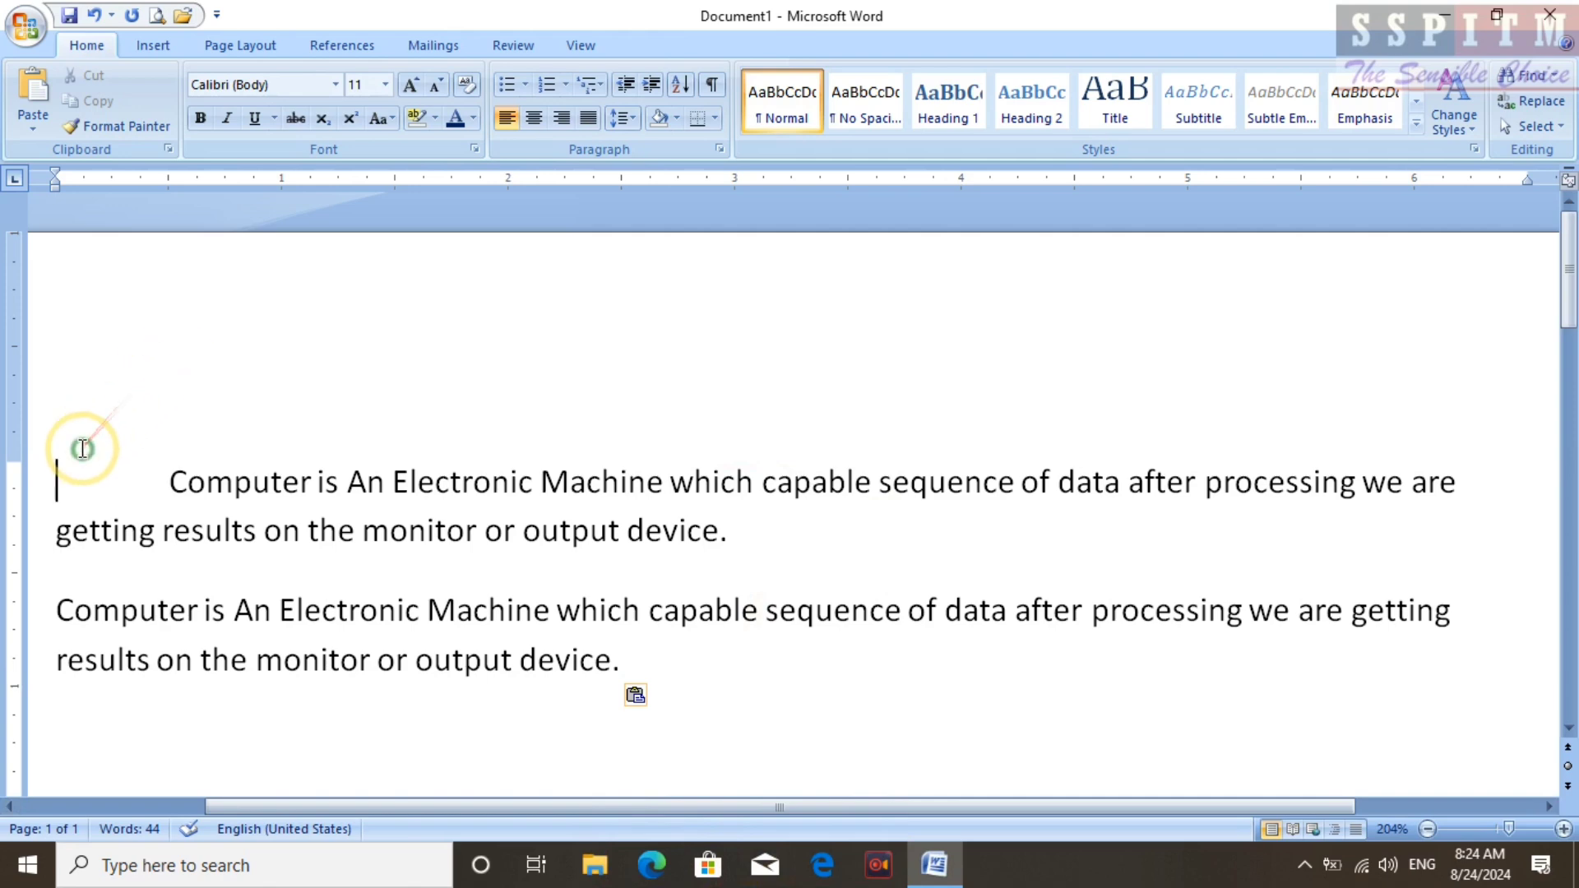
key("Return")
left_click(209, 472)
type("Computer")
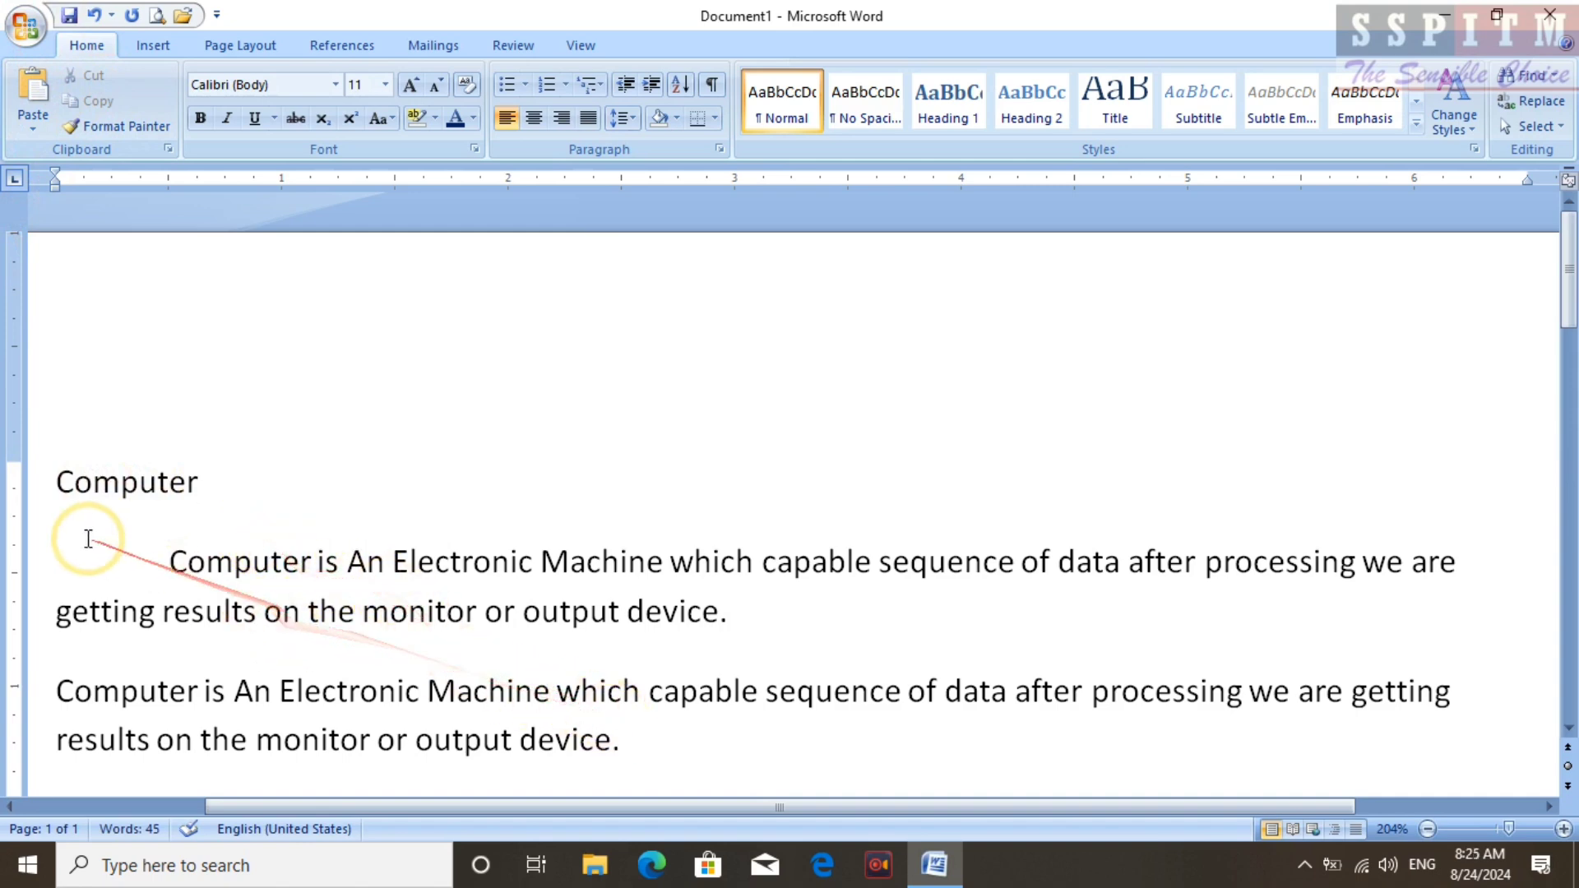
Copy the "Computer" heading and paste it on a new line after the second paragraph
left_click_drag(55, 477, 219, 483)
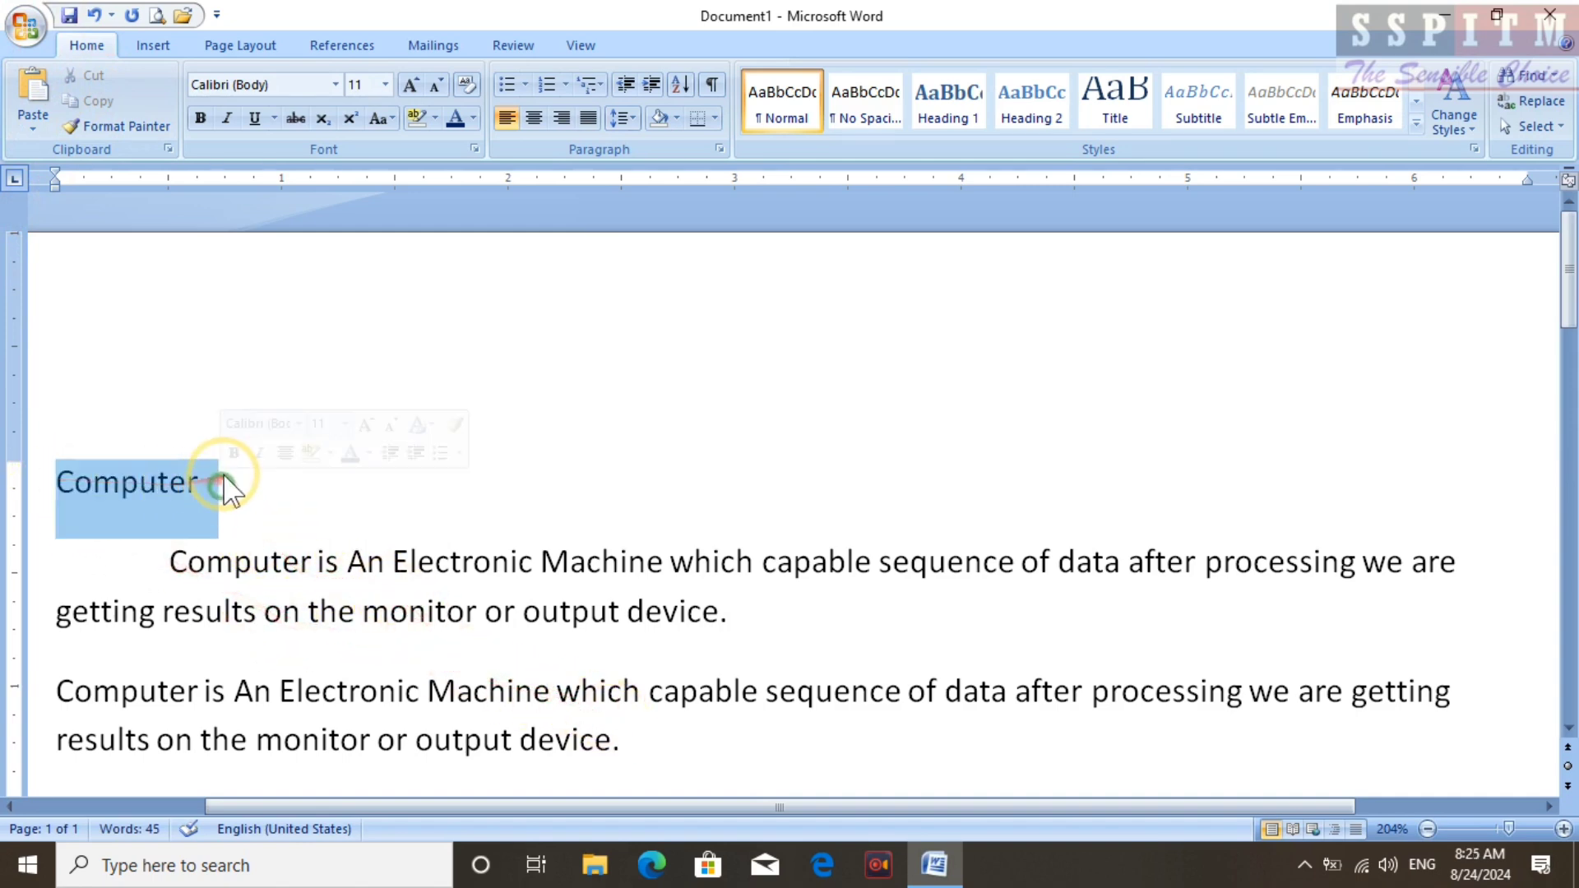
left_click(99, 101)
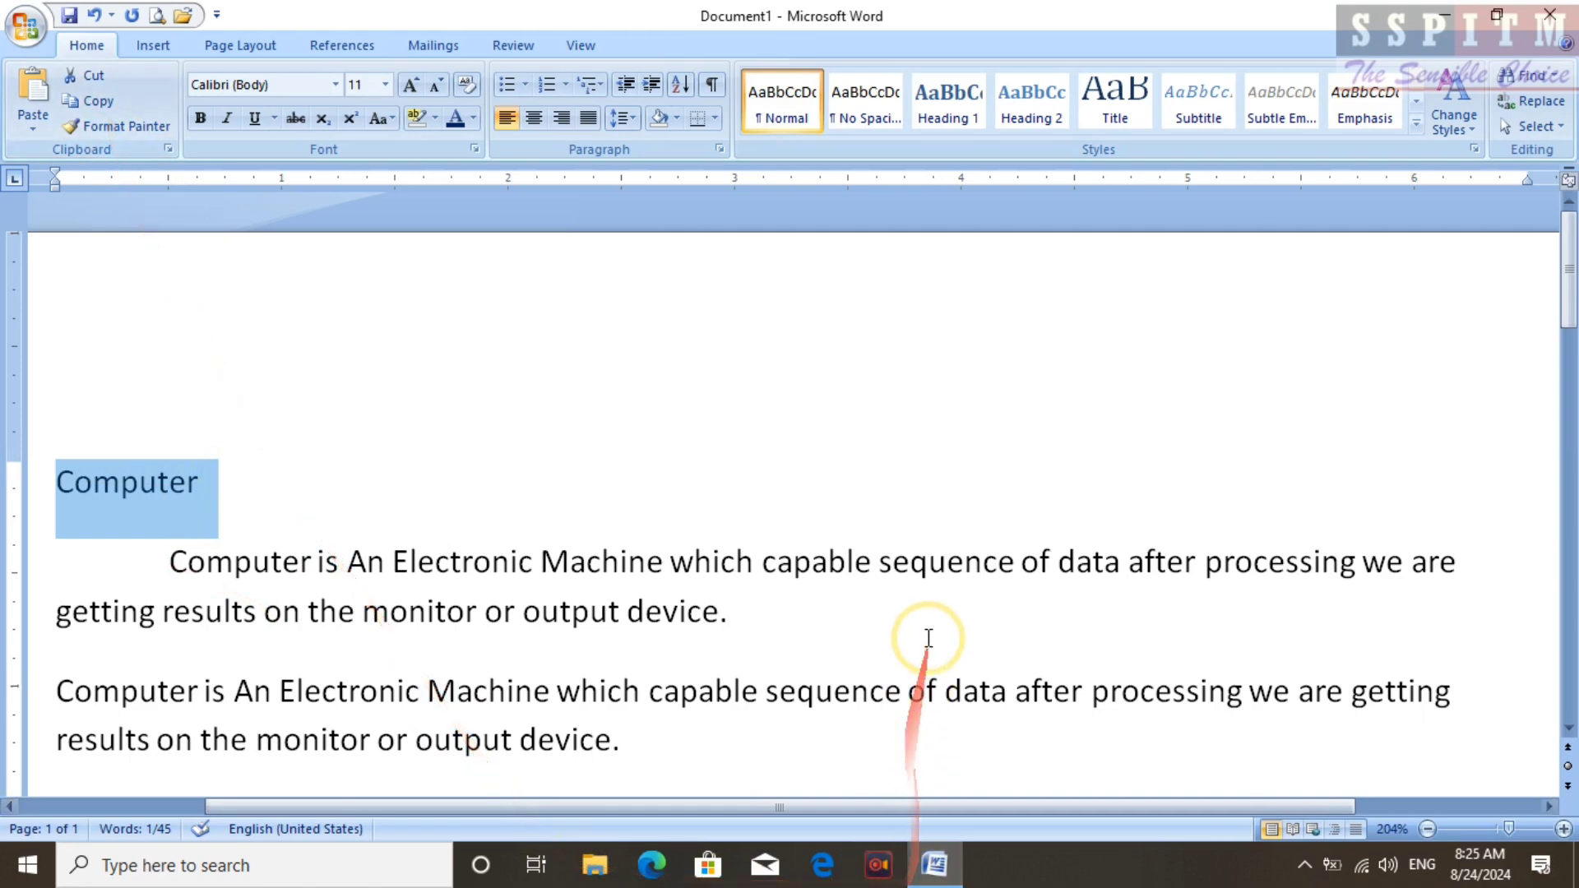
left_click(903, 614)
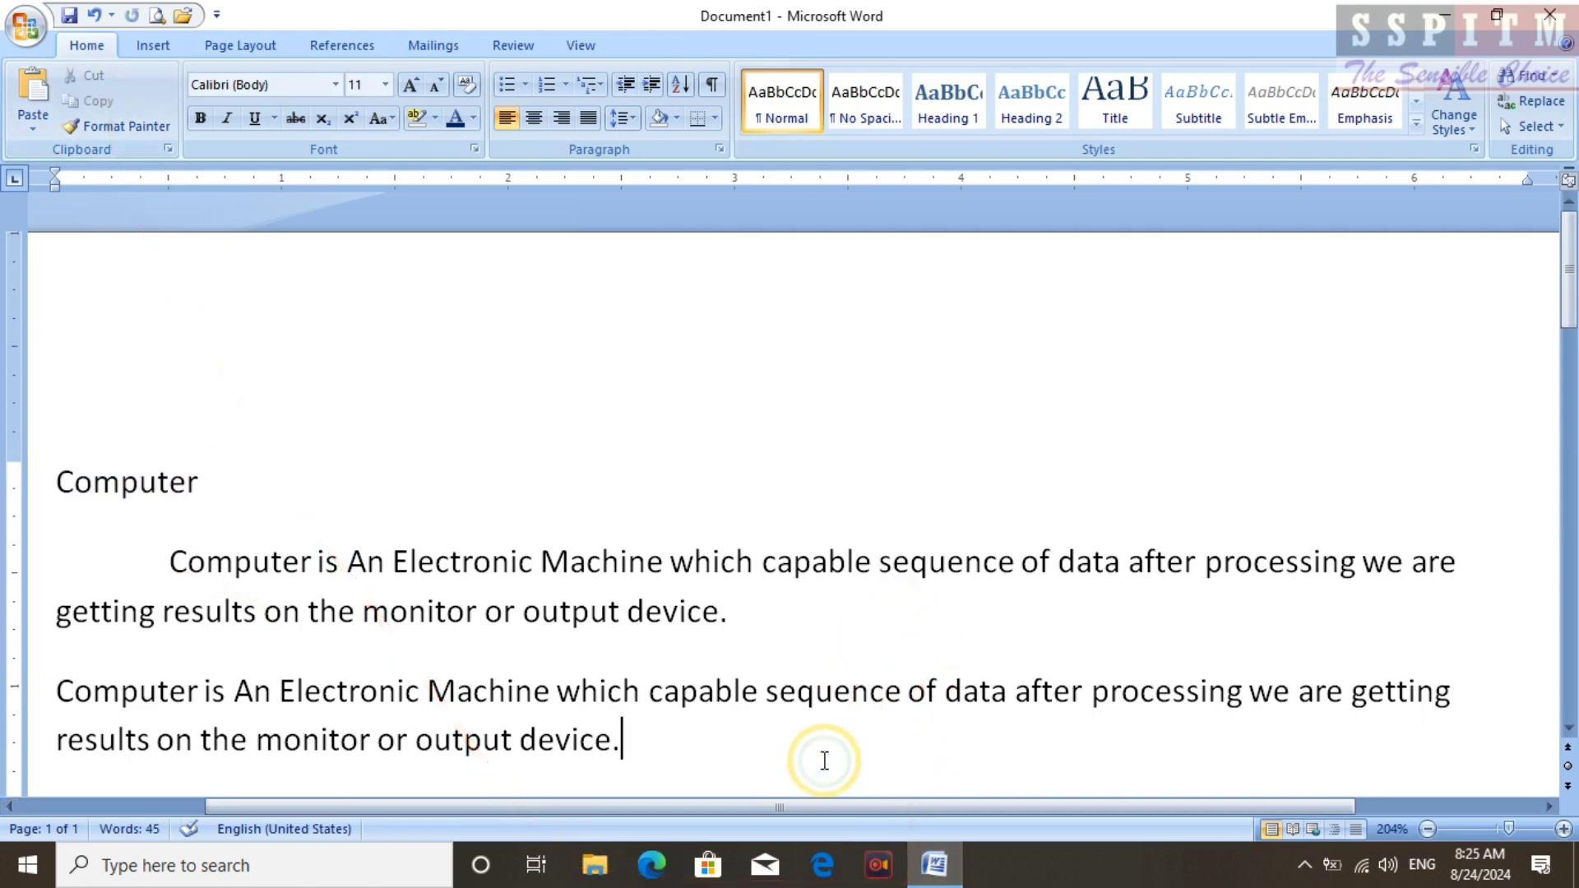
key("Return")
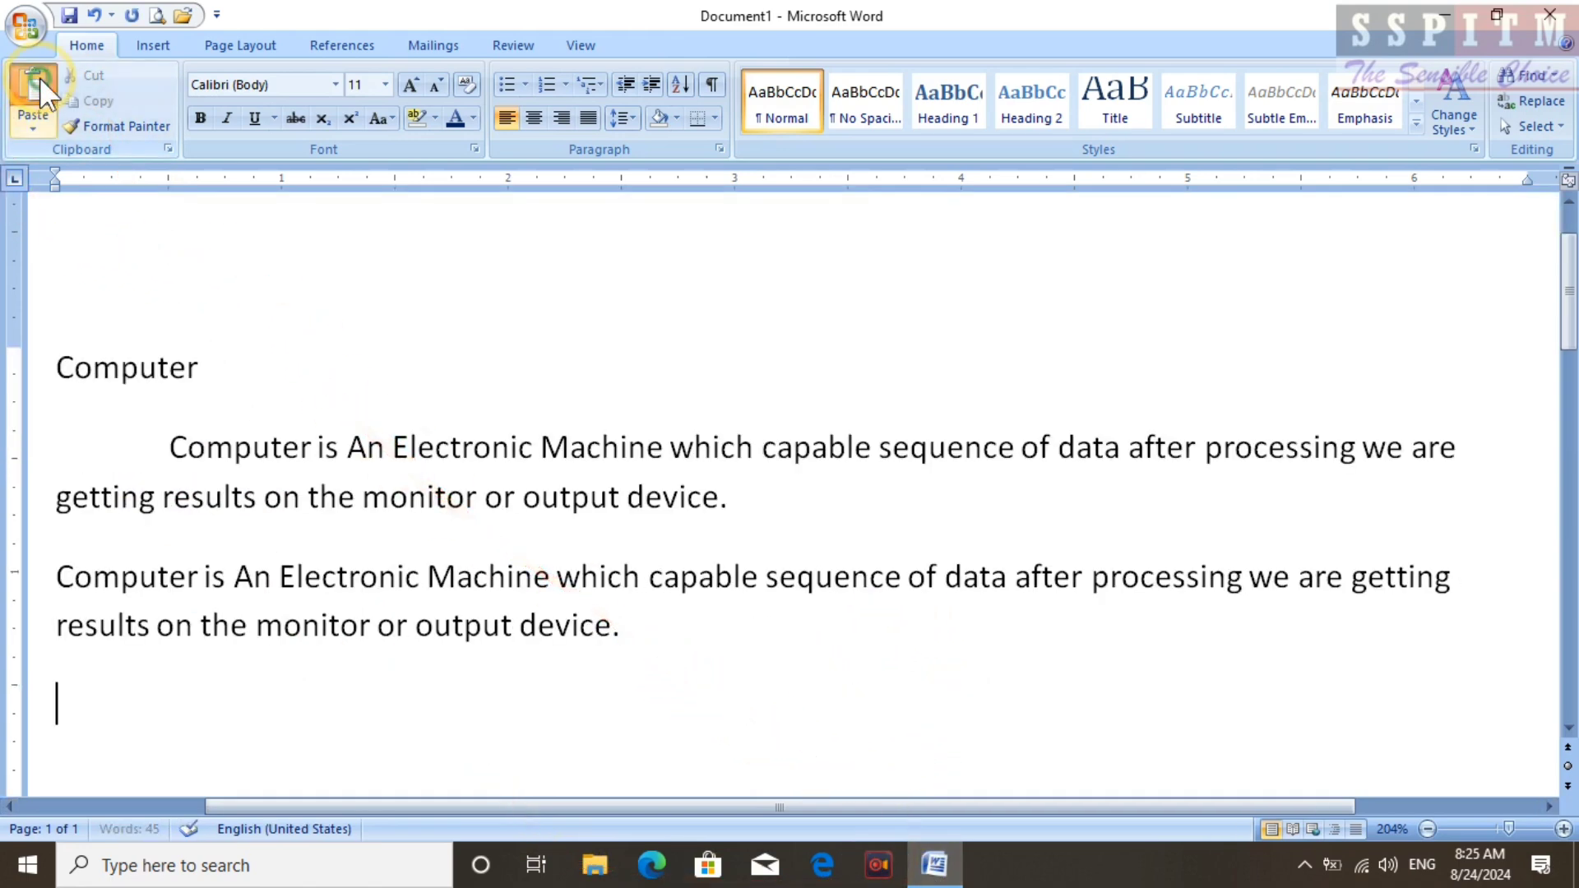
left_click(37, 83)
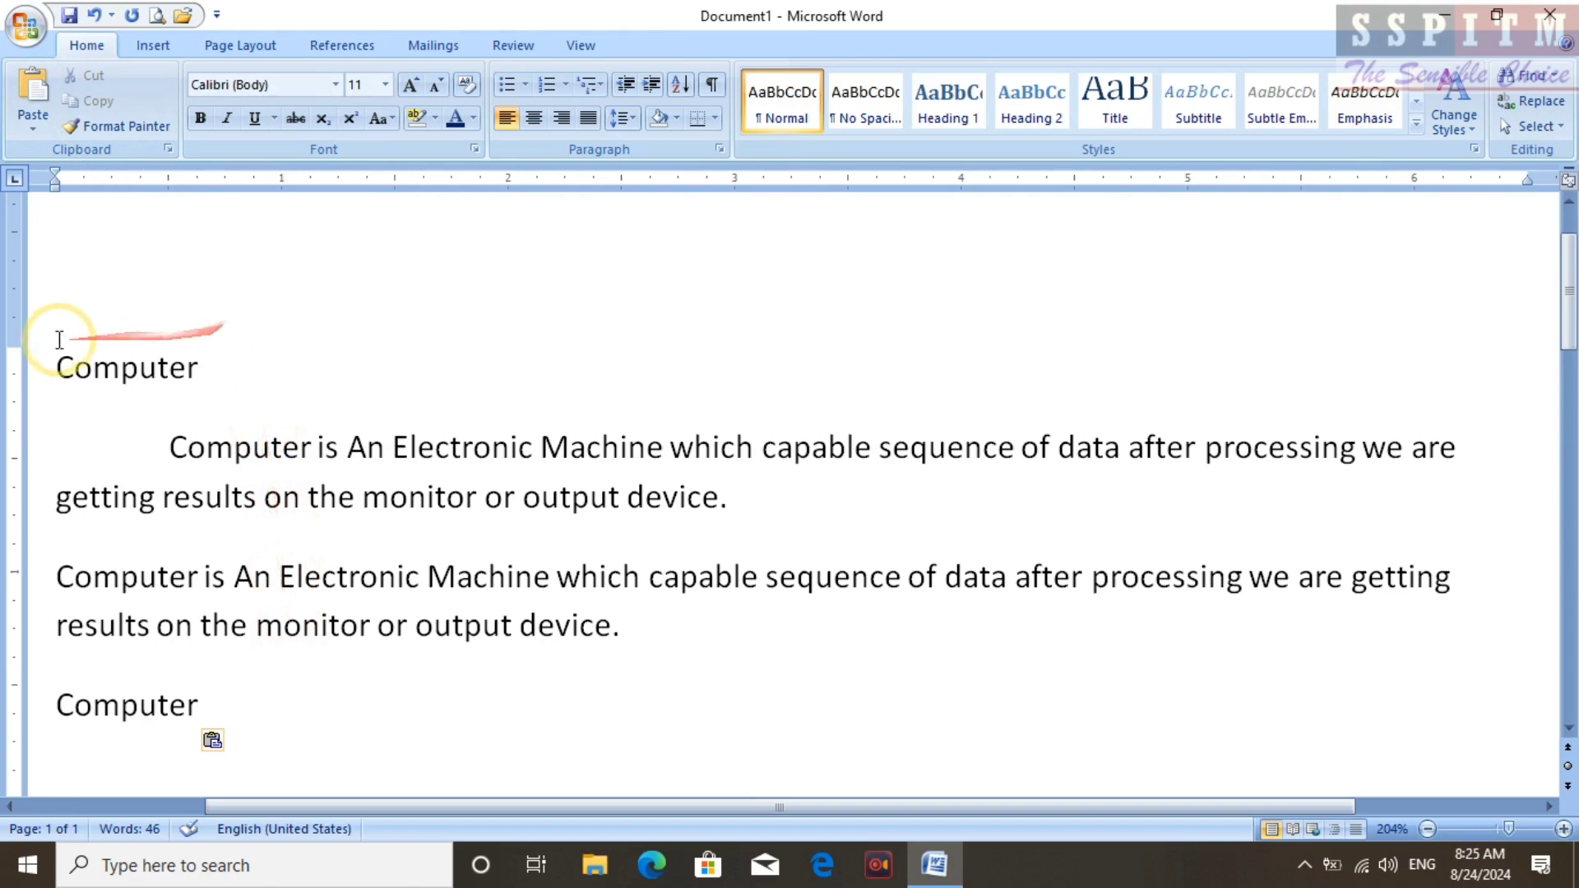
Change the font of the "Computer" heading above the first paragraph to Applegater-Normal
key("Return")
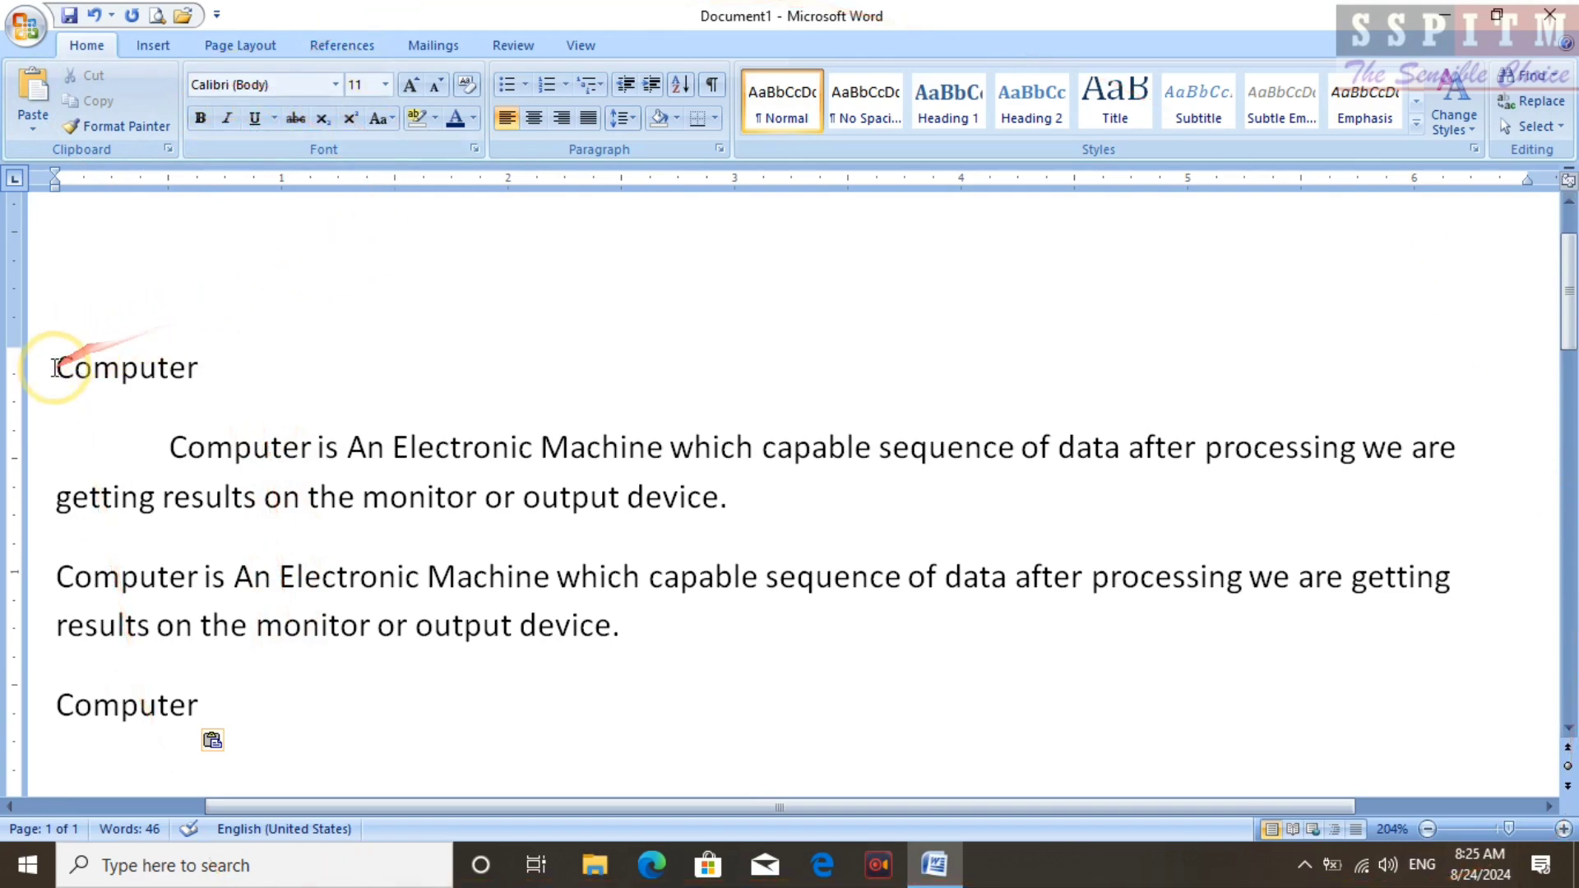
left_click_drag(54, 367, 222, 389)
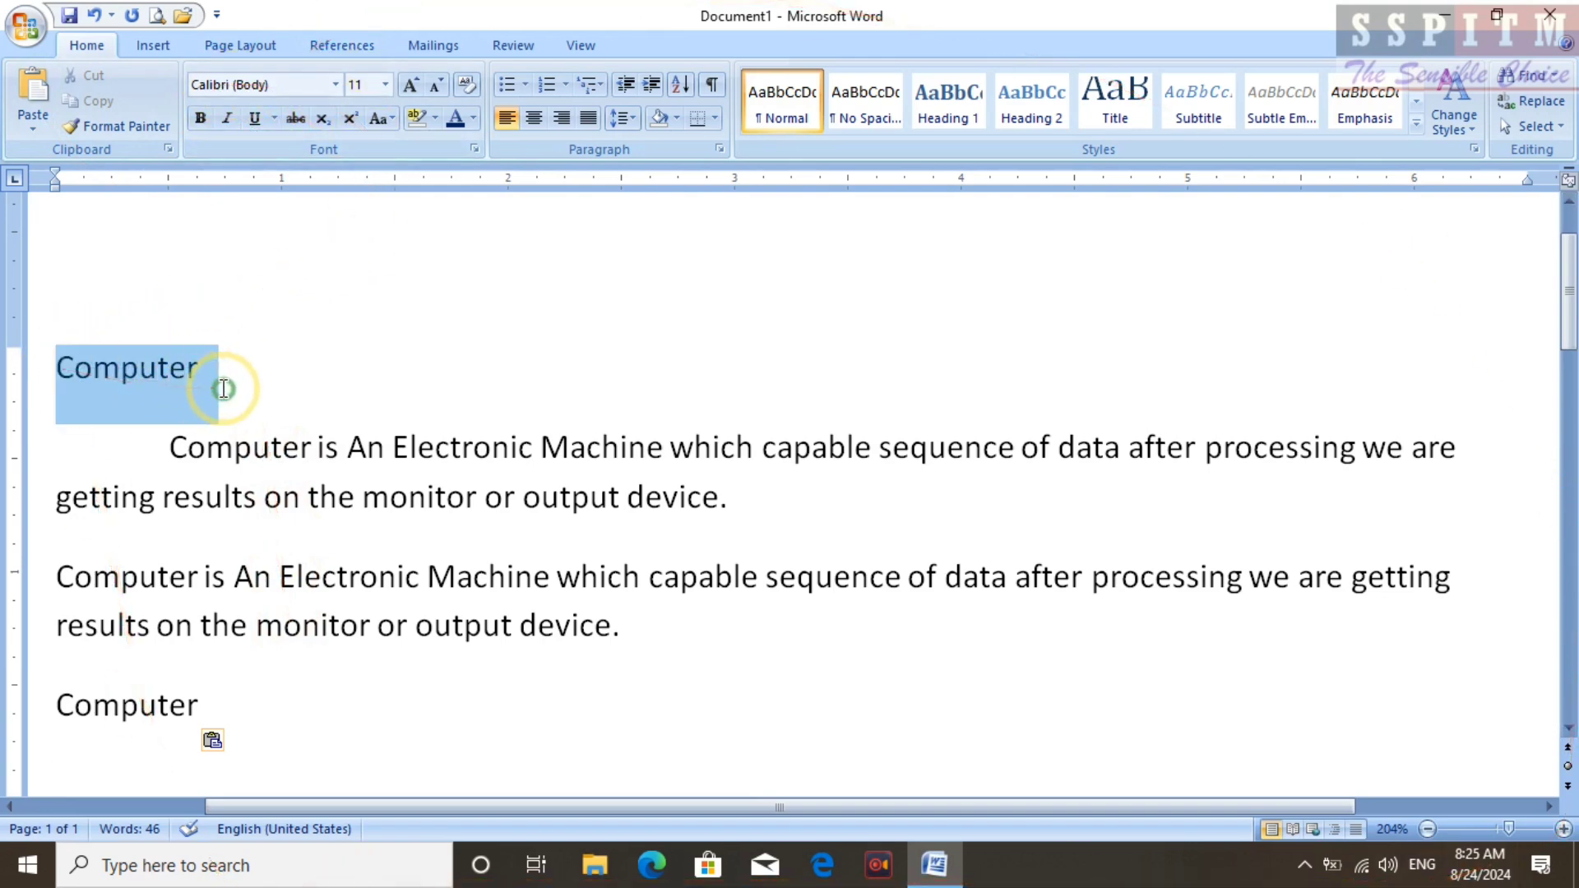
left_click(337, 84)
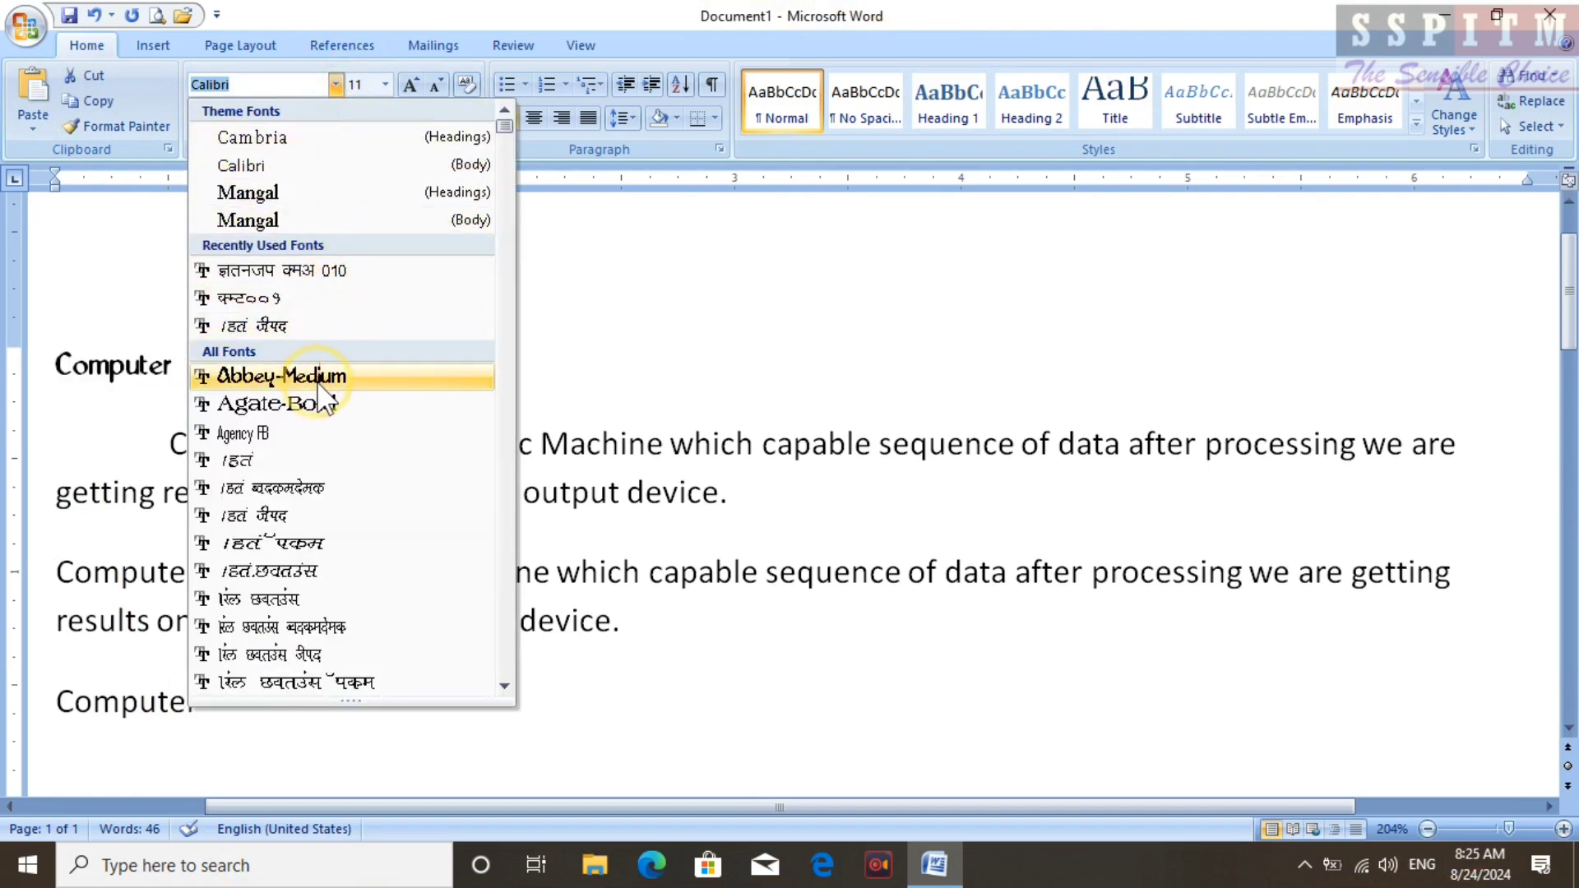
scroll(321, 387, "down", 6)
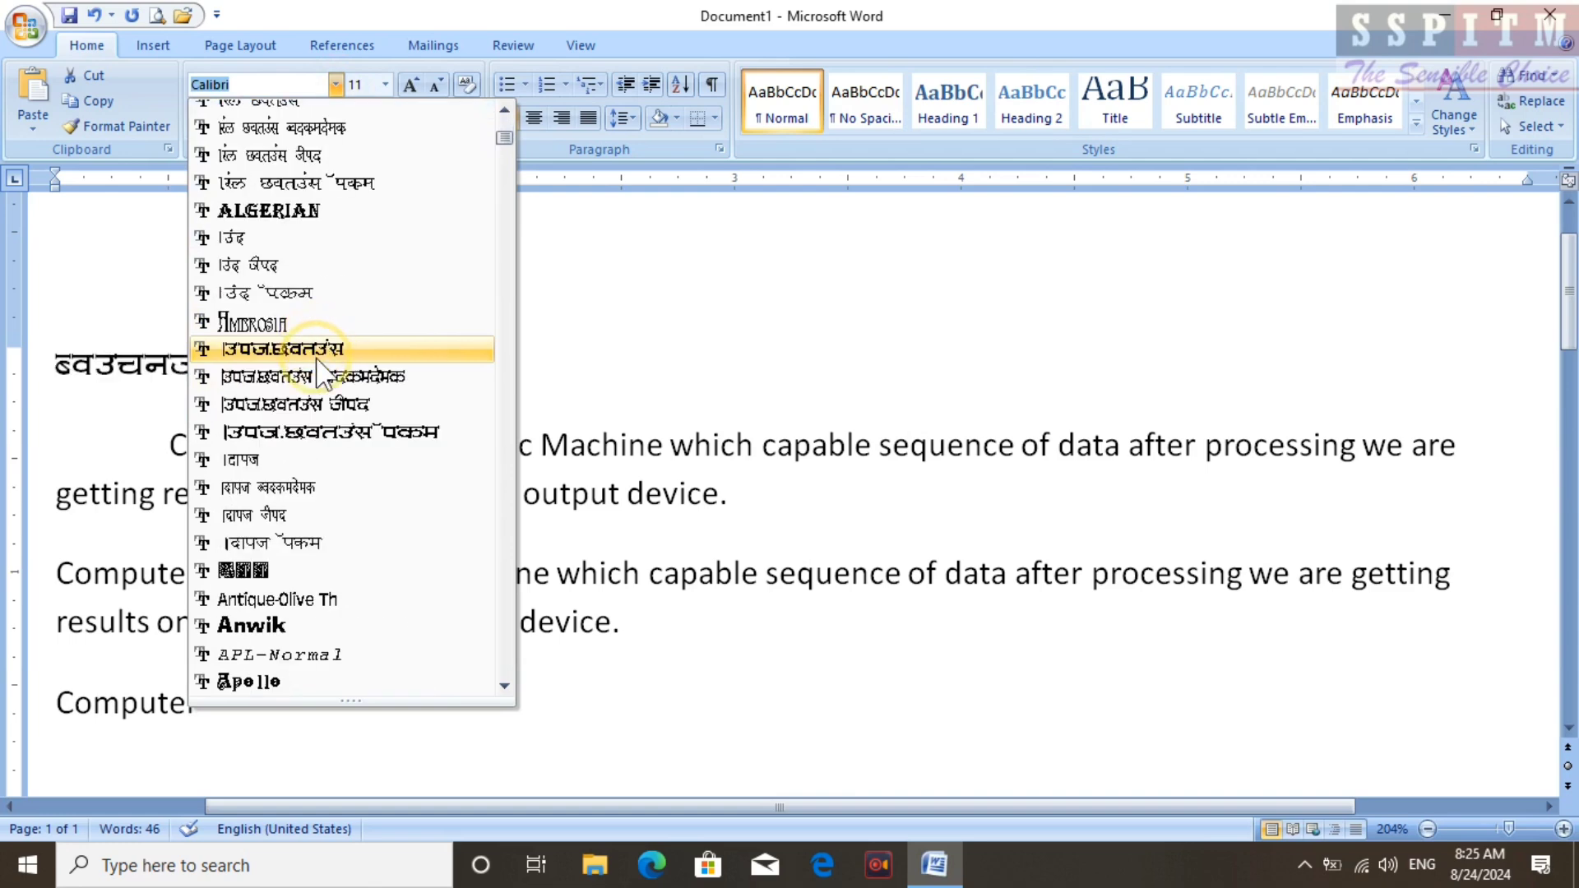
scroll(329, 485, "down", 4)
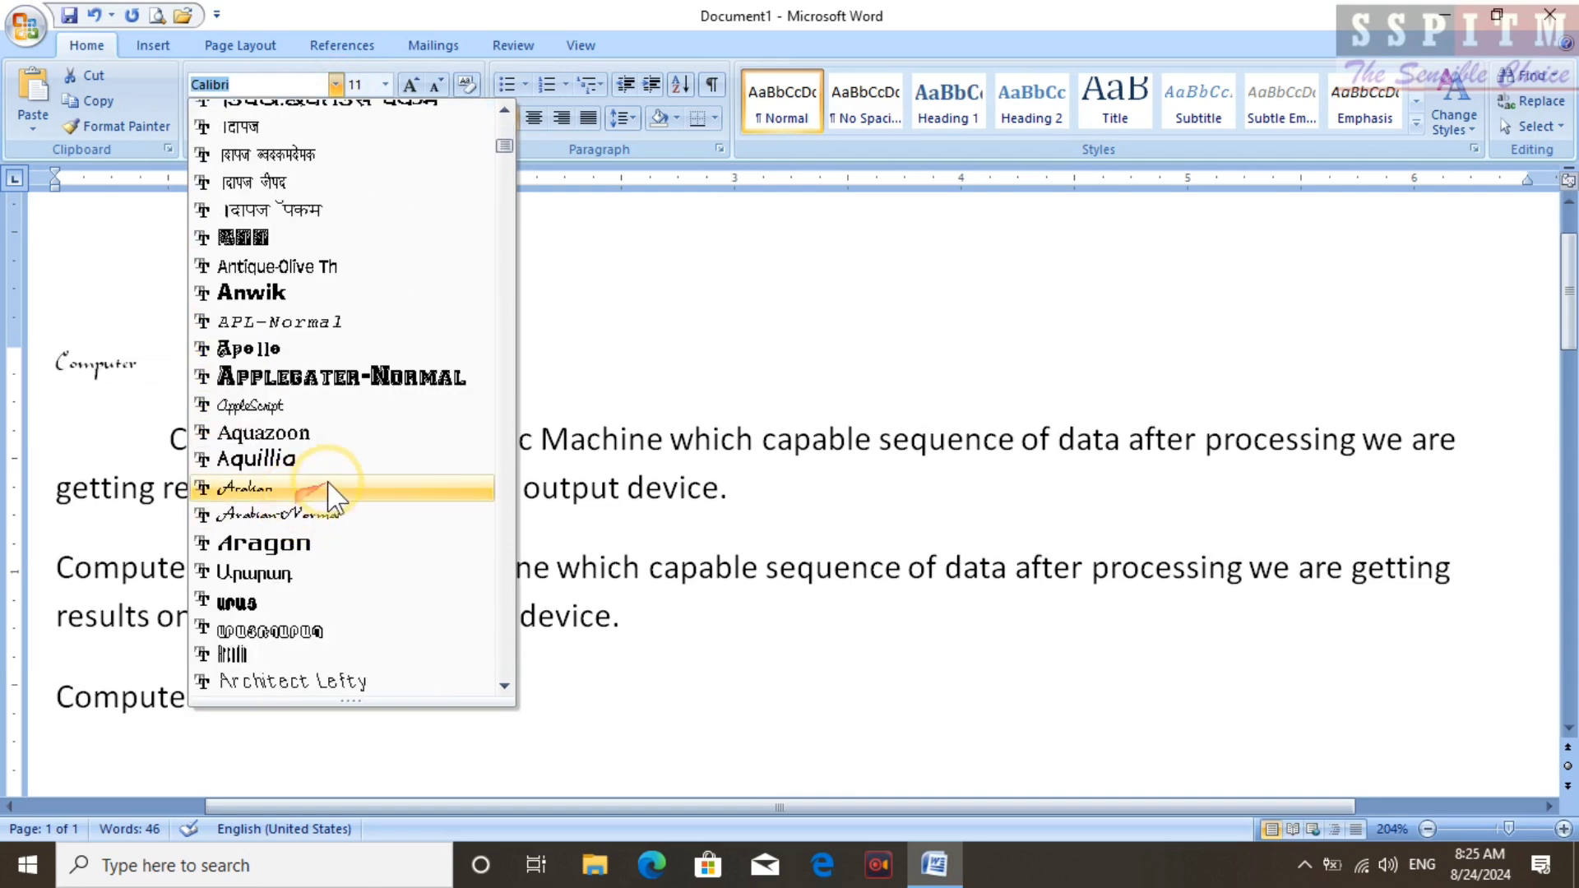
left_click(393, 387)
left_click(387, 392)
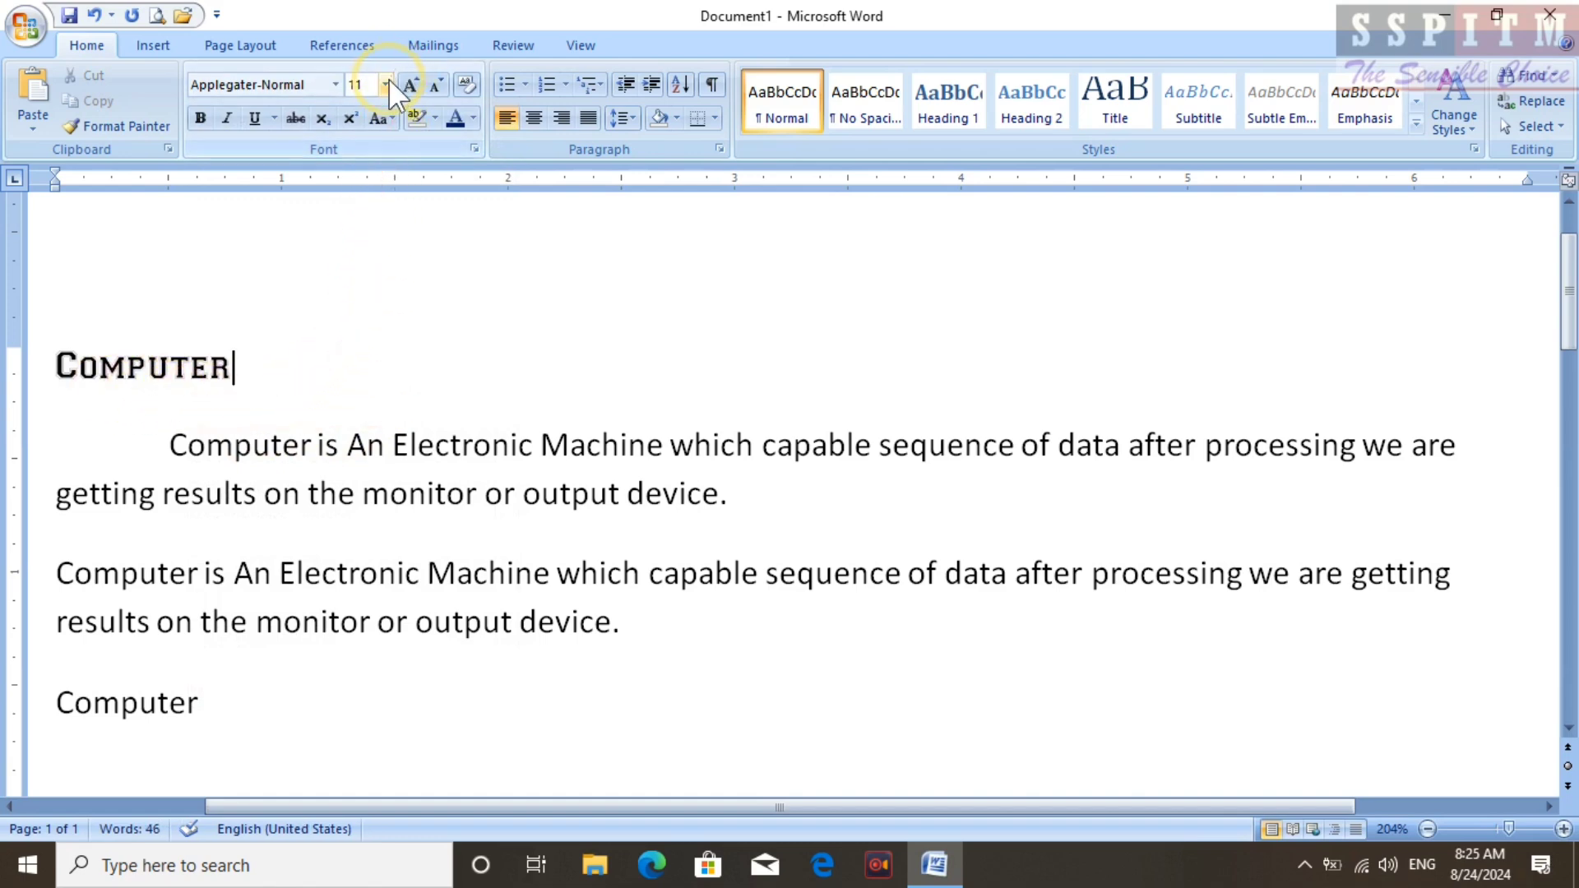
Set the font size of the first "Computer" heading to 14
left_click_drag(54, 366, 367, 392)
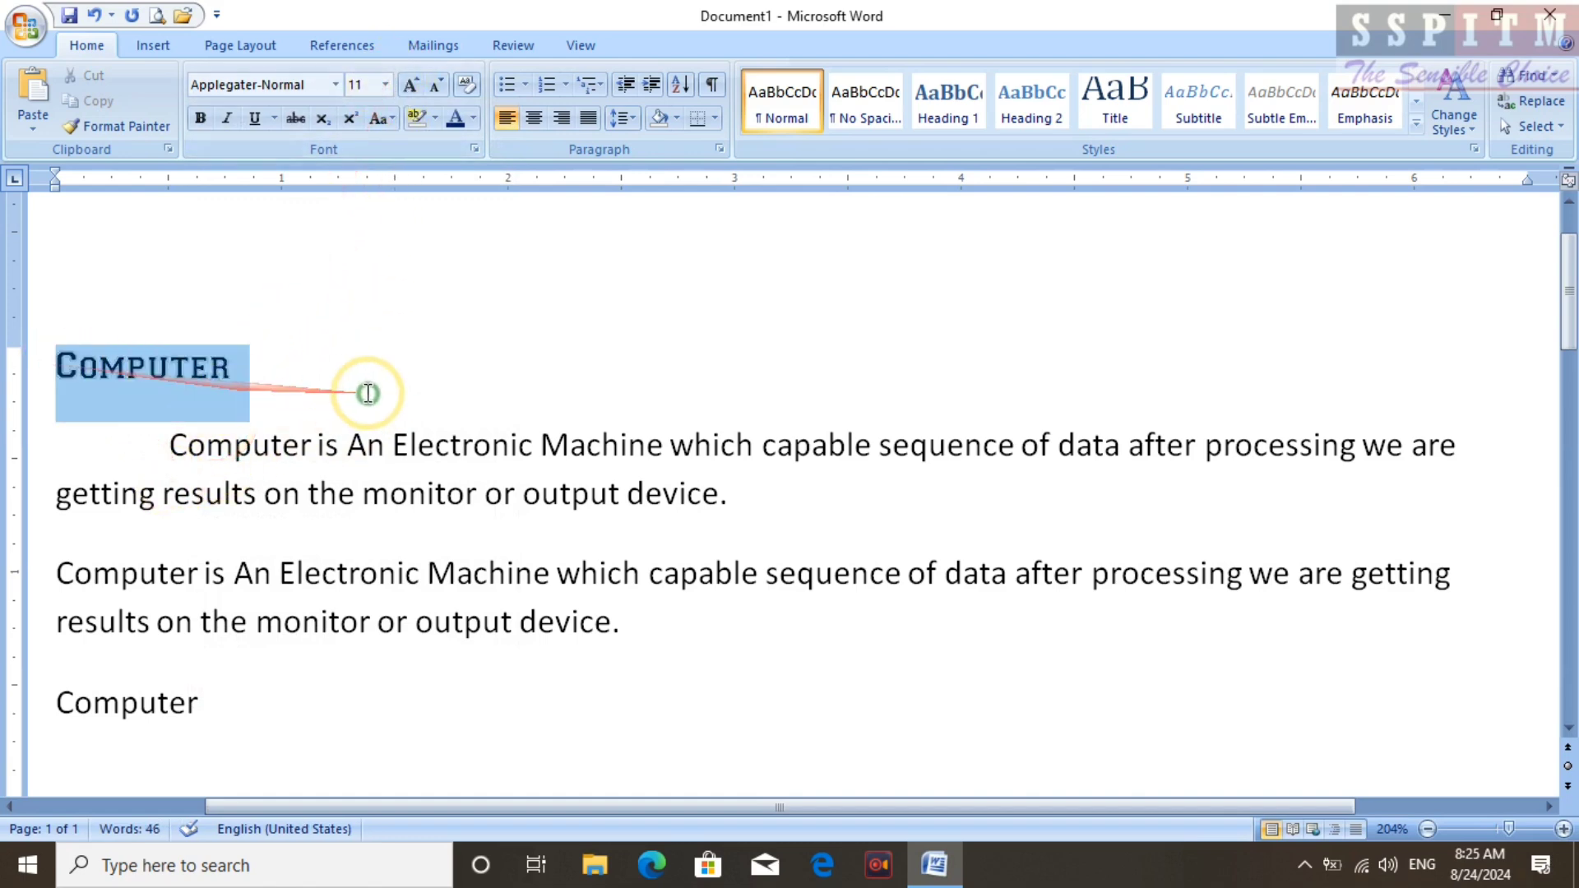
left_click(388, 84)
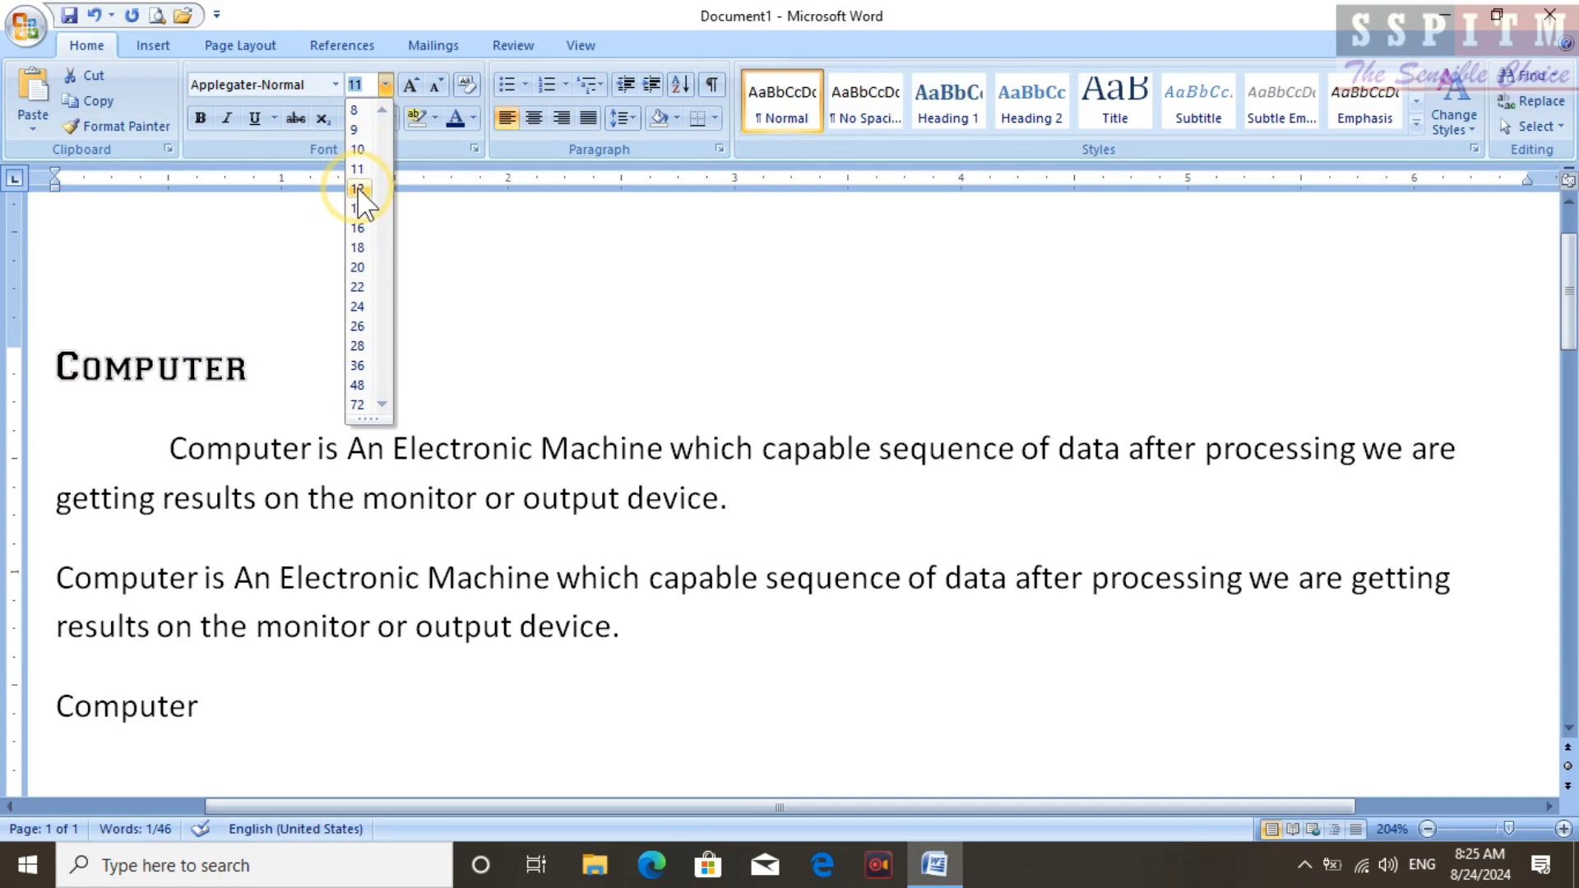
left_click(357, 208)
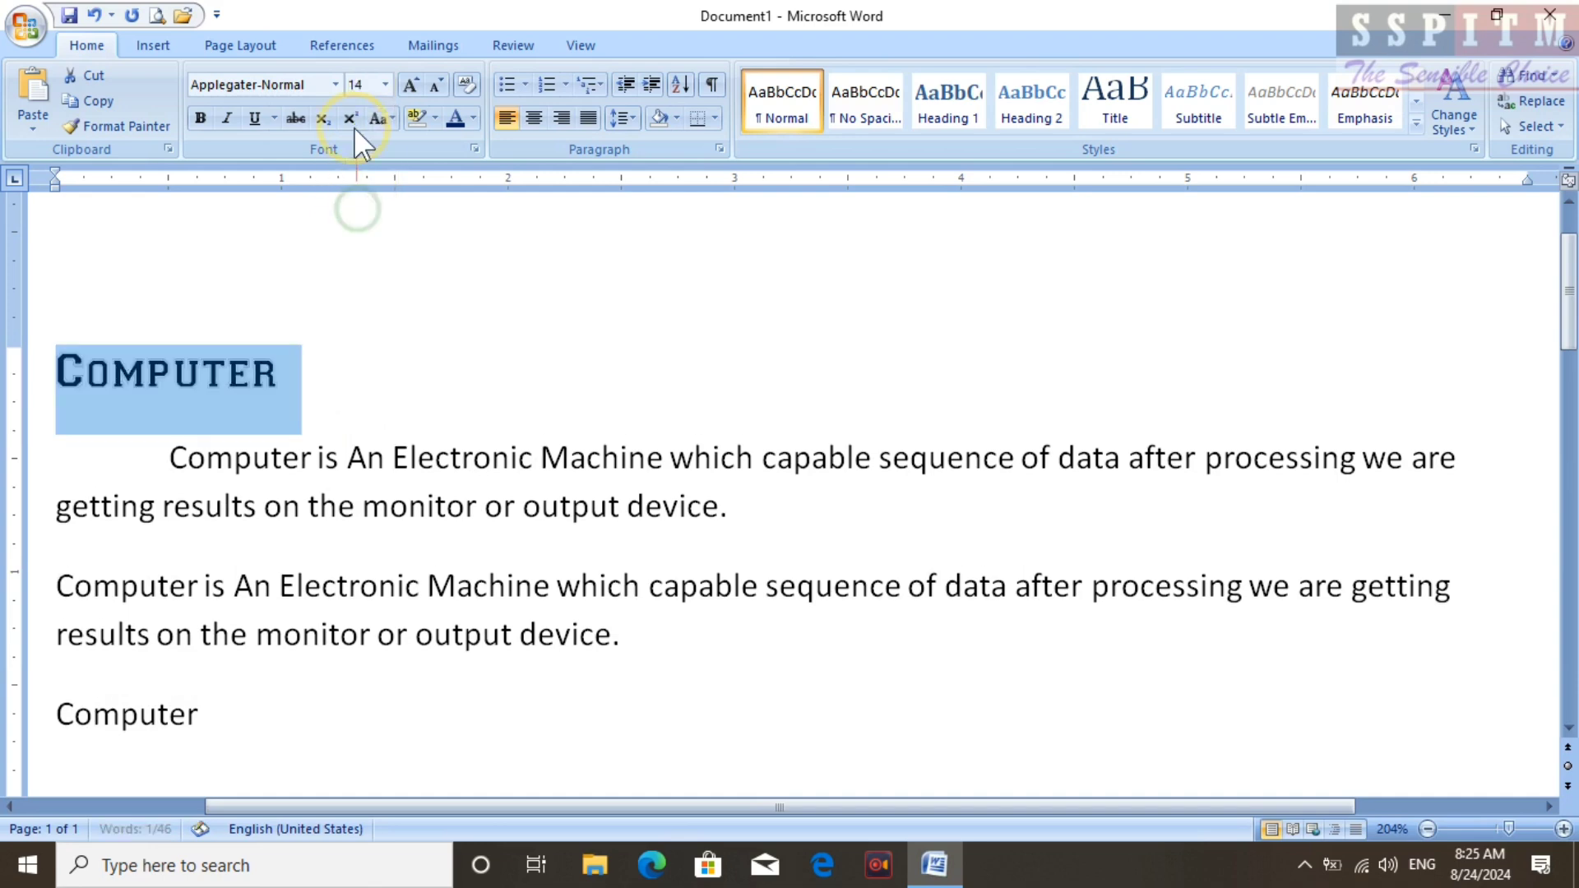
Grow the selected heading's font in steps to beyond 18 points and shrink it back to 14 points
left_click(416, 91)
left_click(416, 90)
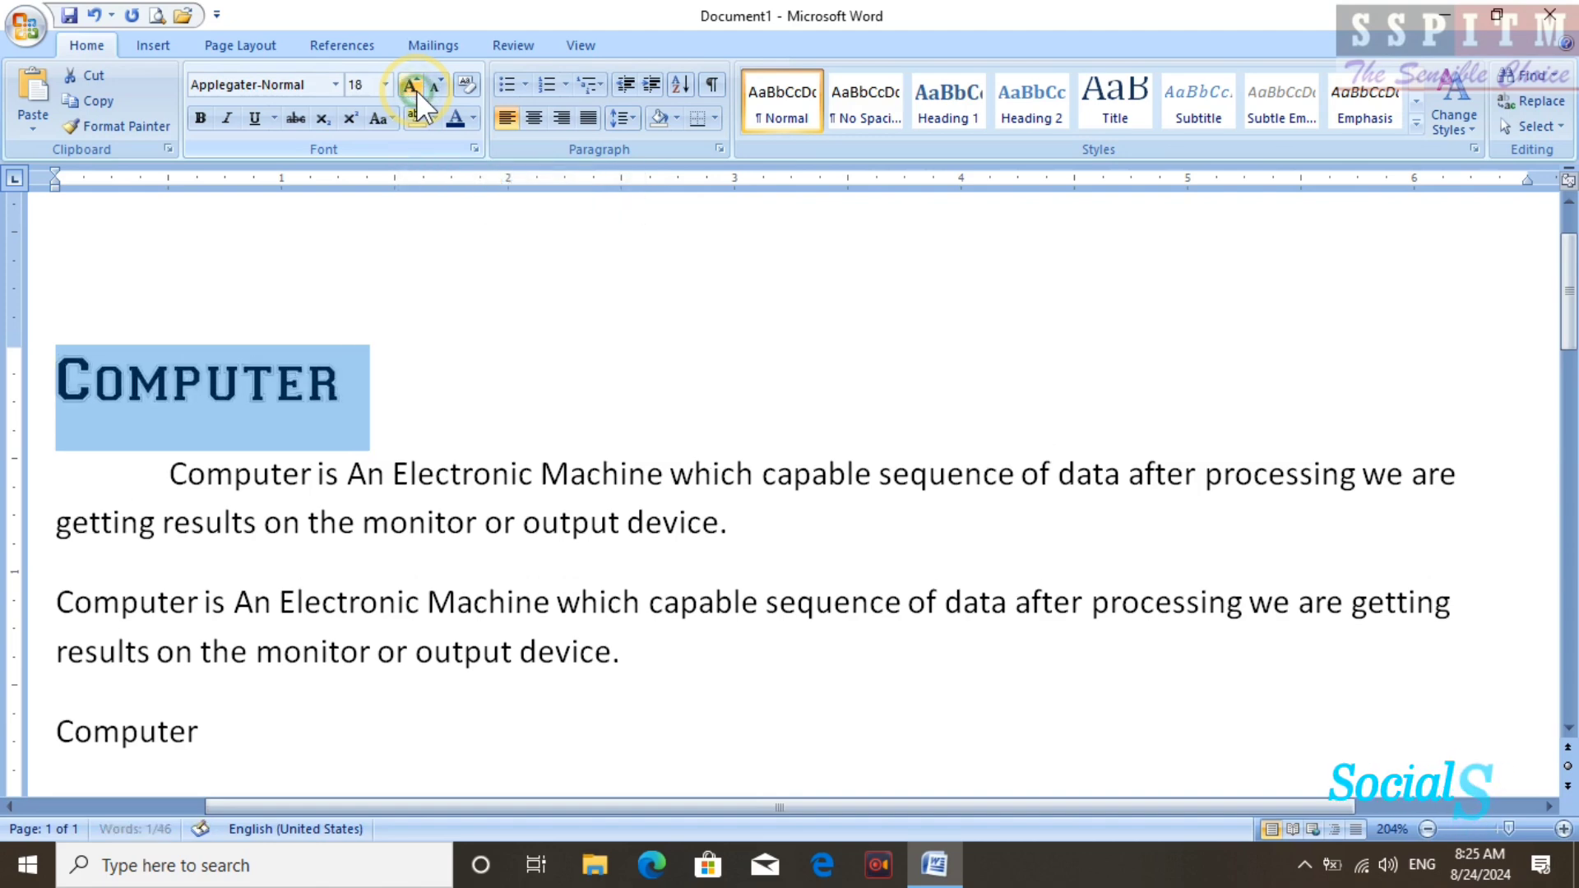
left_click(417, 91)
left_click(431, 89)
left_click(431, 89)
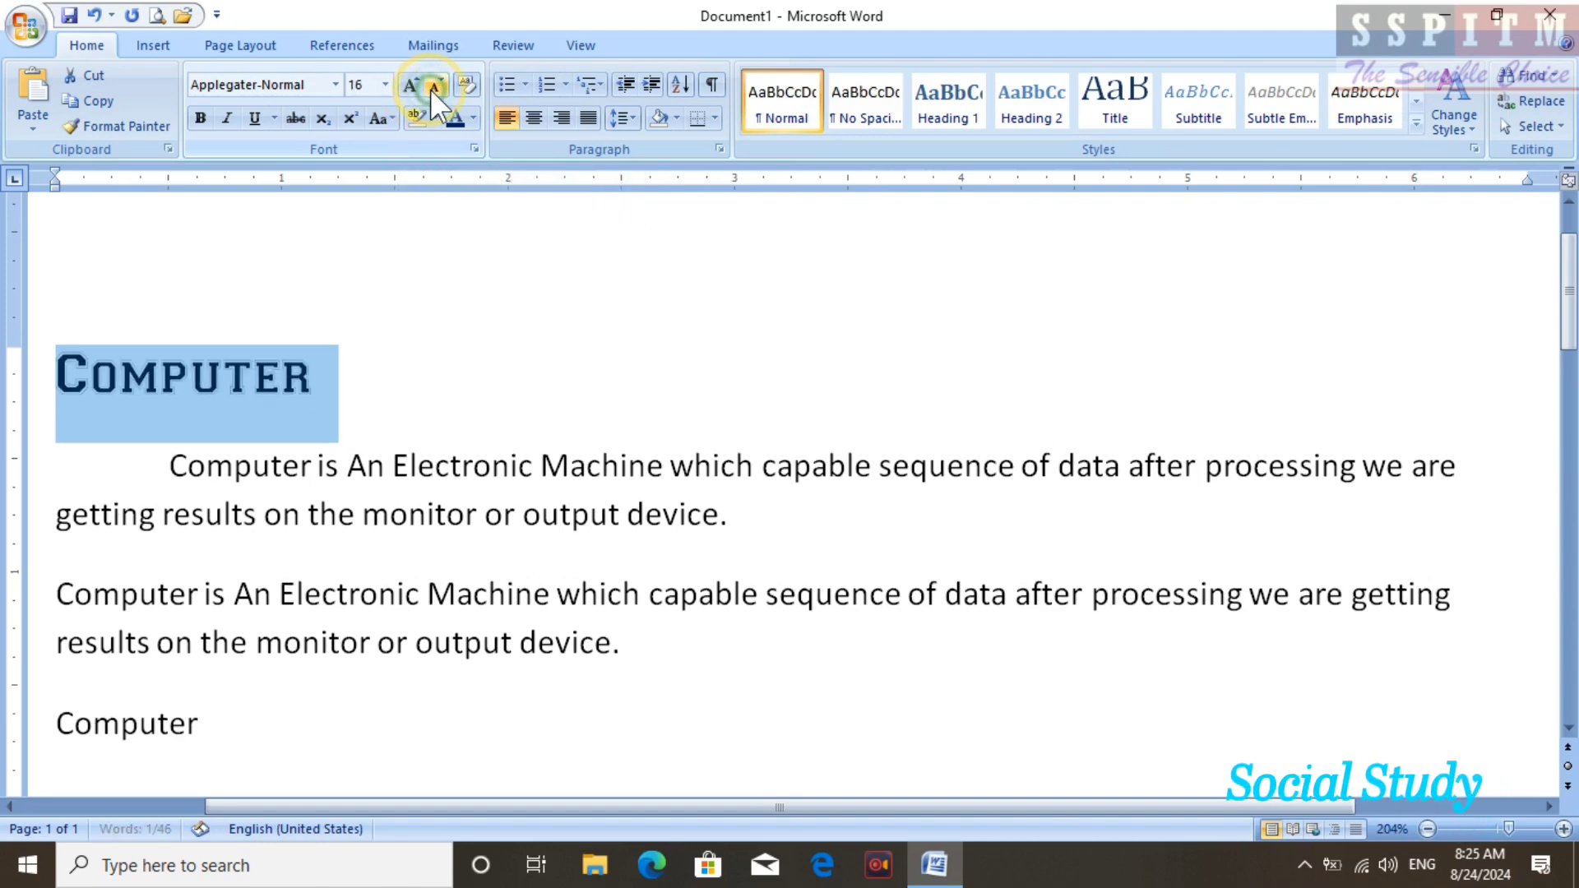
left_click(431, 88)
left_click(431, 89)
left_click(411, 83)
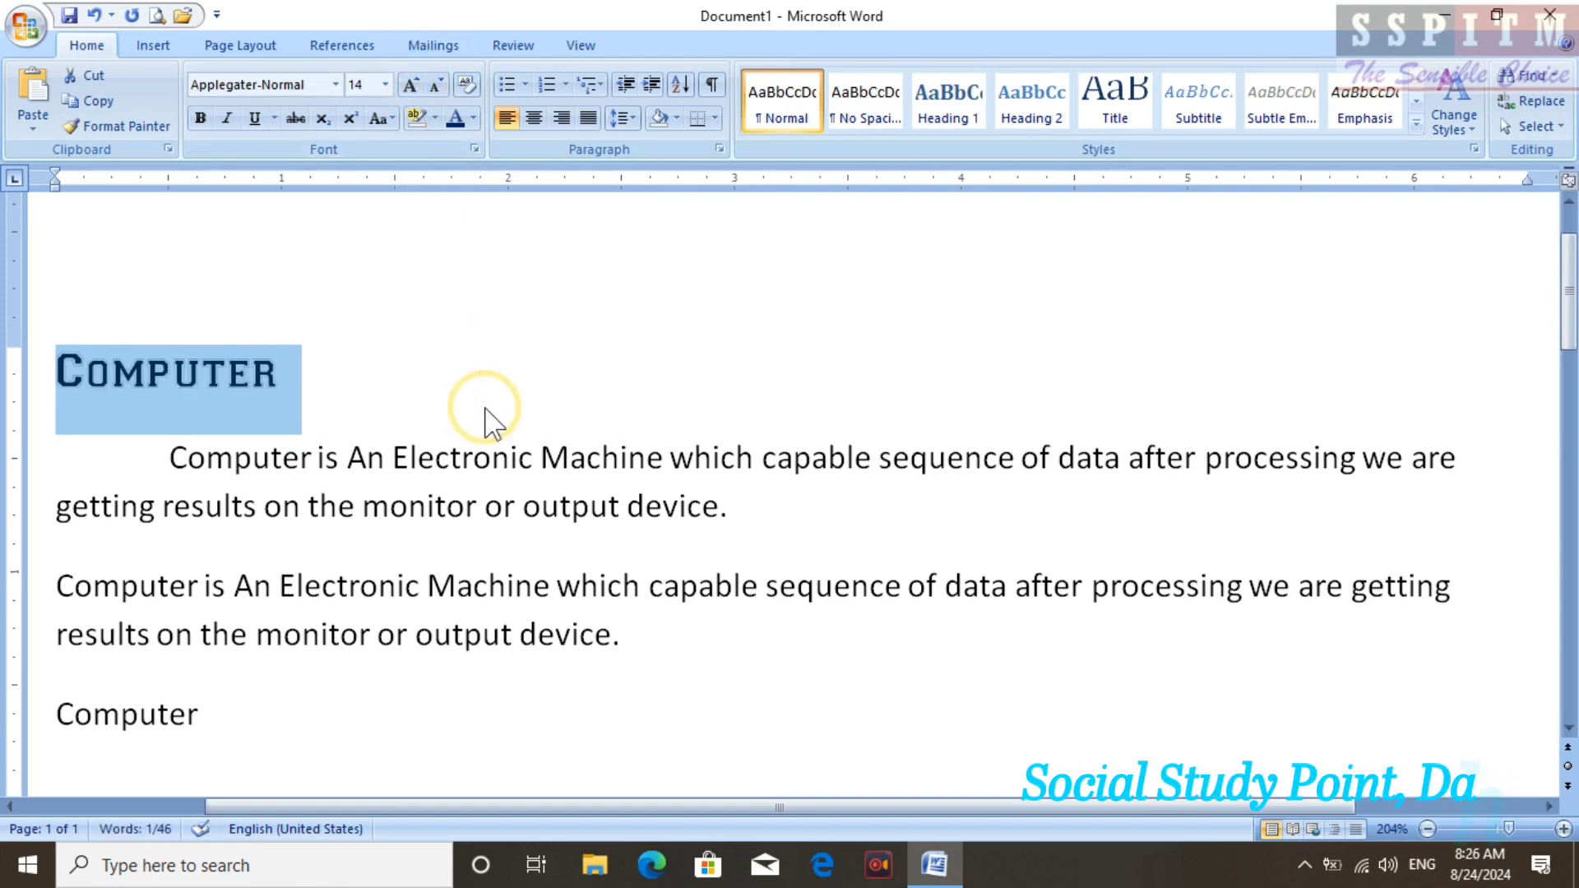
Enlarge the selected heading stepwise to 20 points and reduce it again to 14 points
key("ctrl+shift+period")
key("ctrl+shift+period")
key("ctrl+shift+period")
key("ctrl+shift+period")
key("ctrl+shift+period")
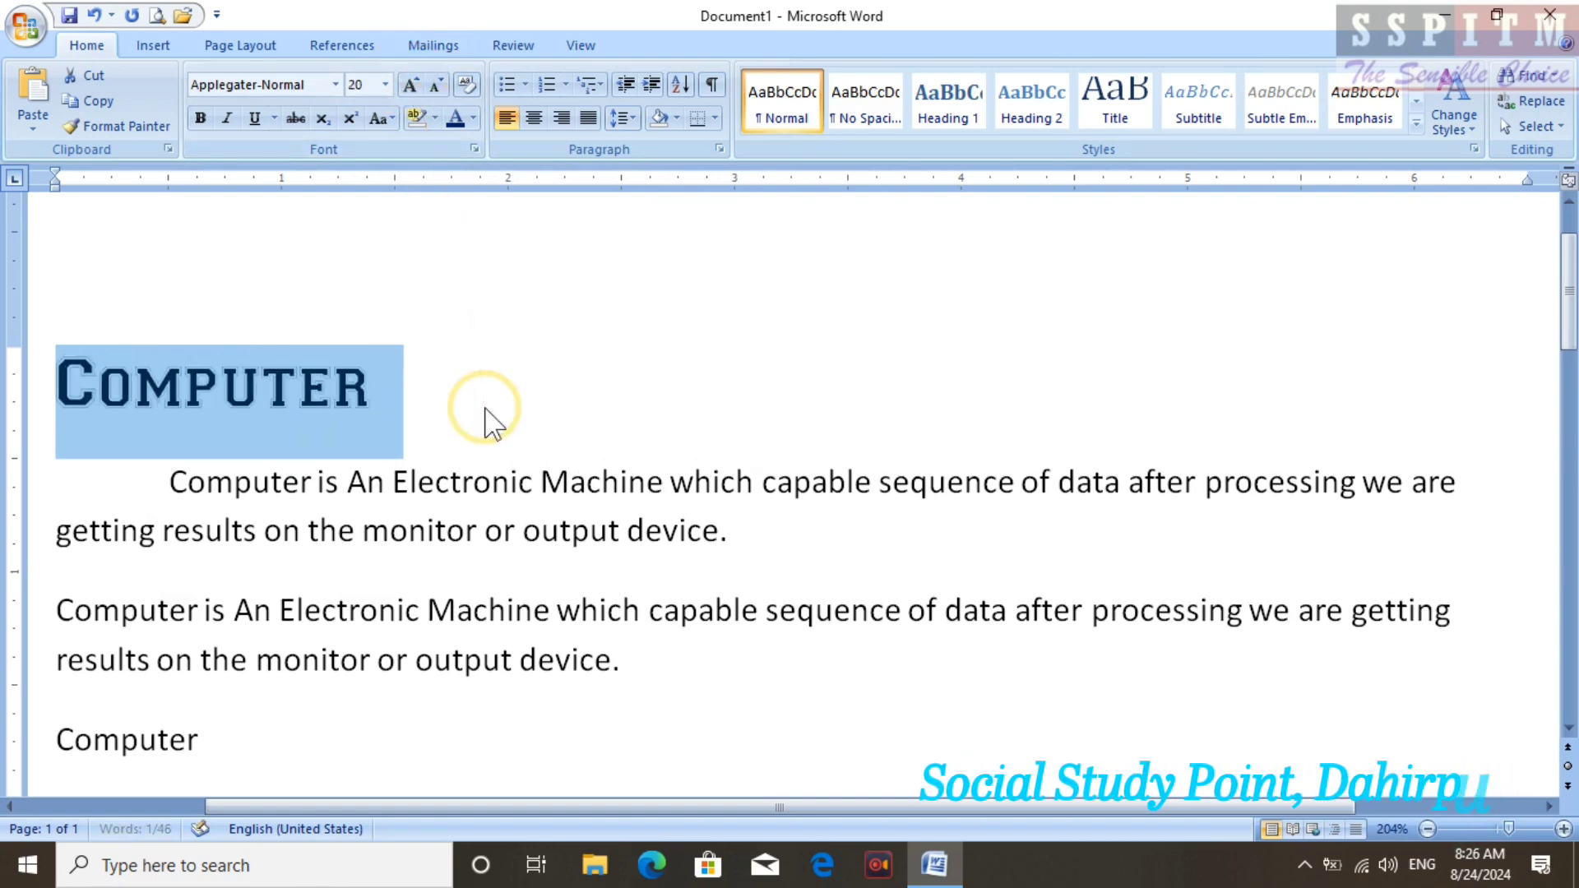
key("ctrl+shift+comma")
key("ctrl+shift+comma")
key("ctrl+shift+comma")
key("ctrl+shift+comma")
key("ctrl+shift+comma")
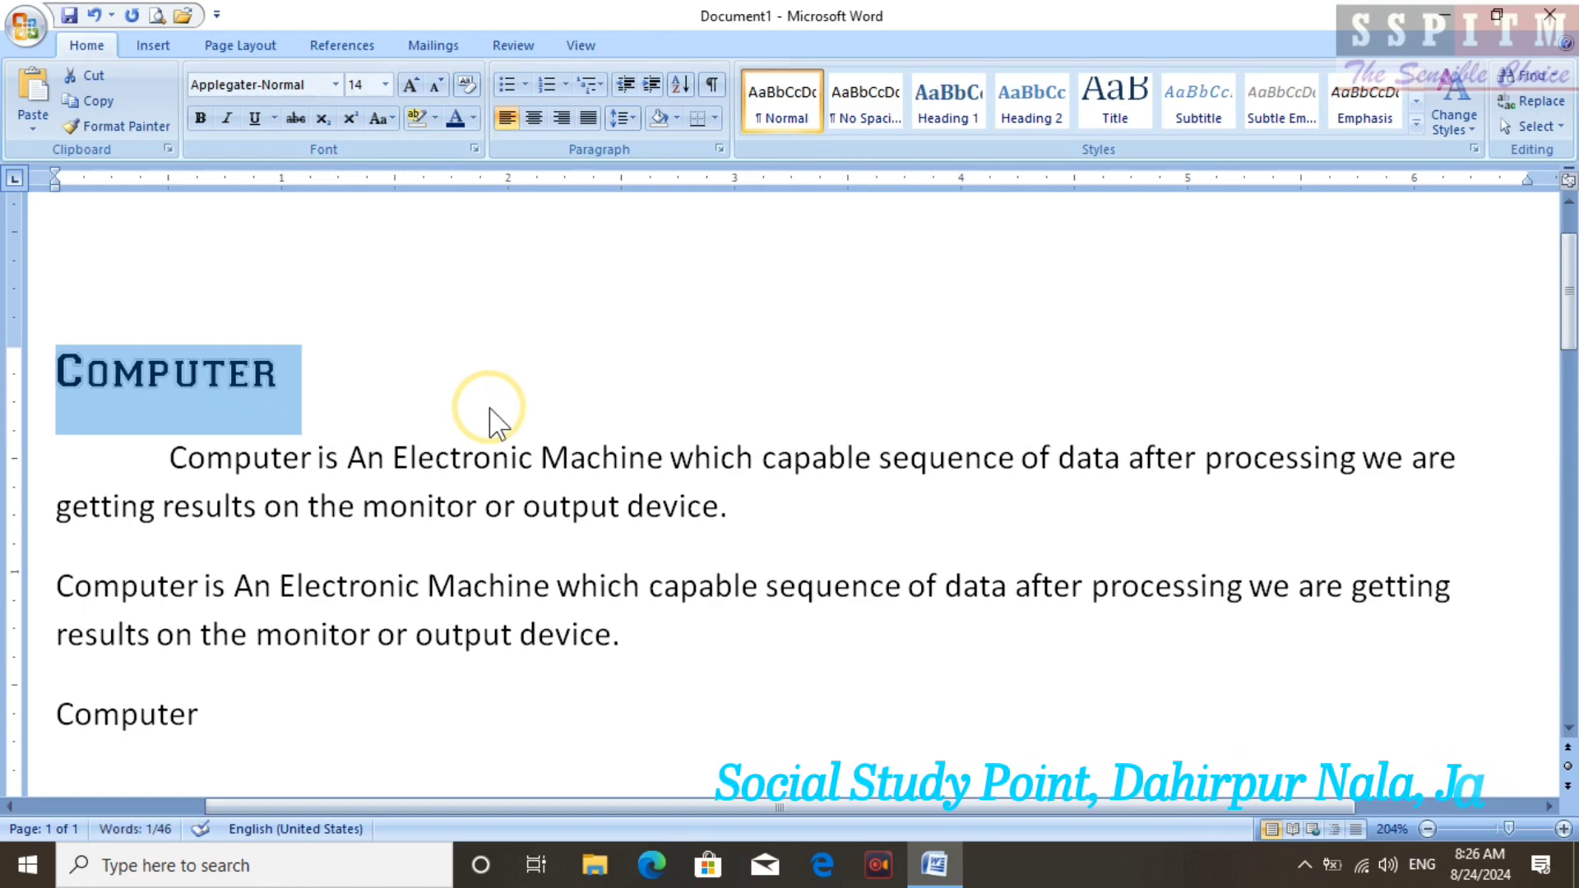
Switch bold on and off repeatedly for the first "Computer" heading, leaving it not bold, and deselect it
left_click(200, 115)
left_click(200, 115)
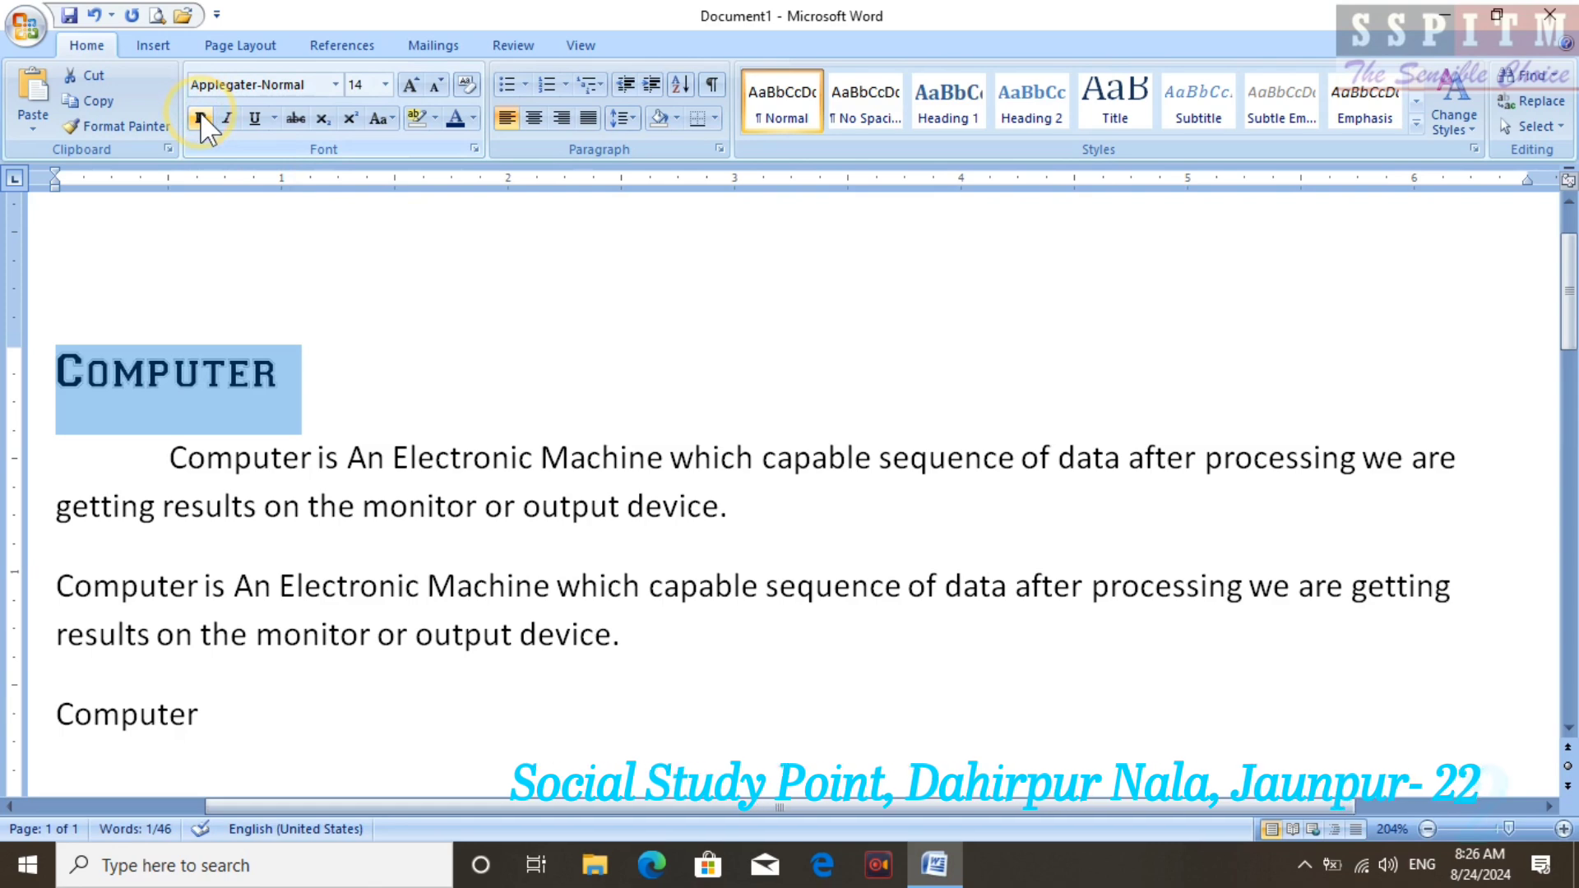
left_click(200, 115)
left_click(200, 115)
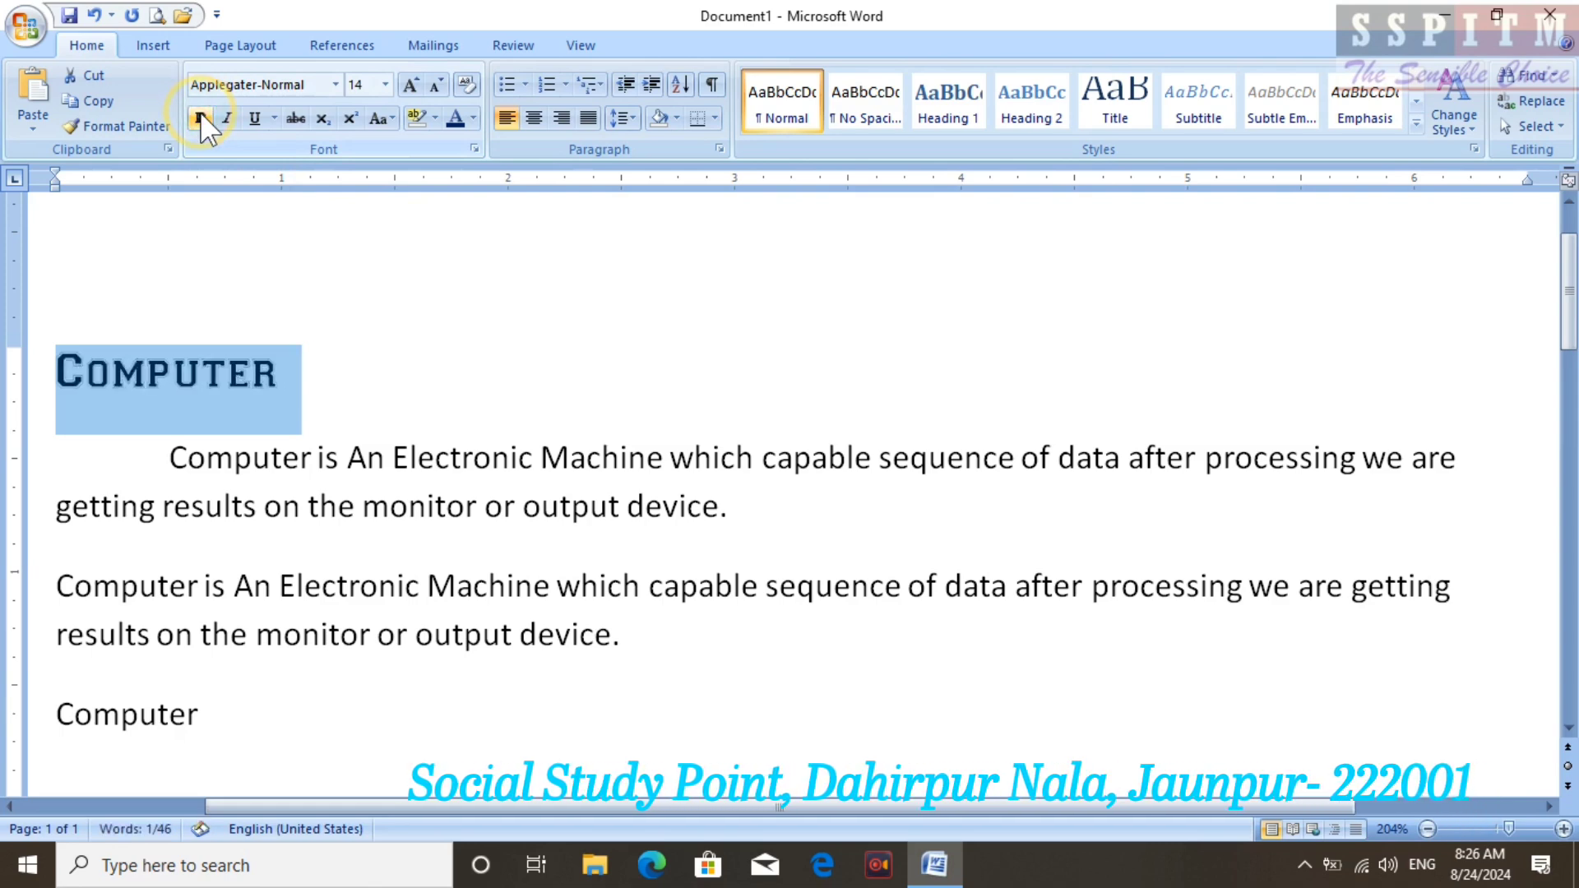
left_click(315, 254)
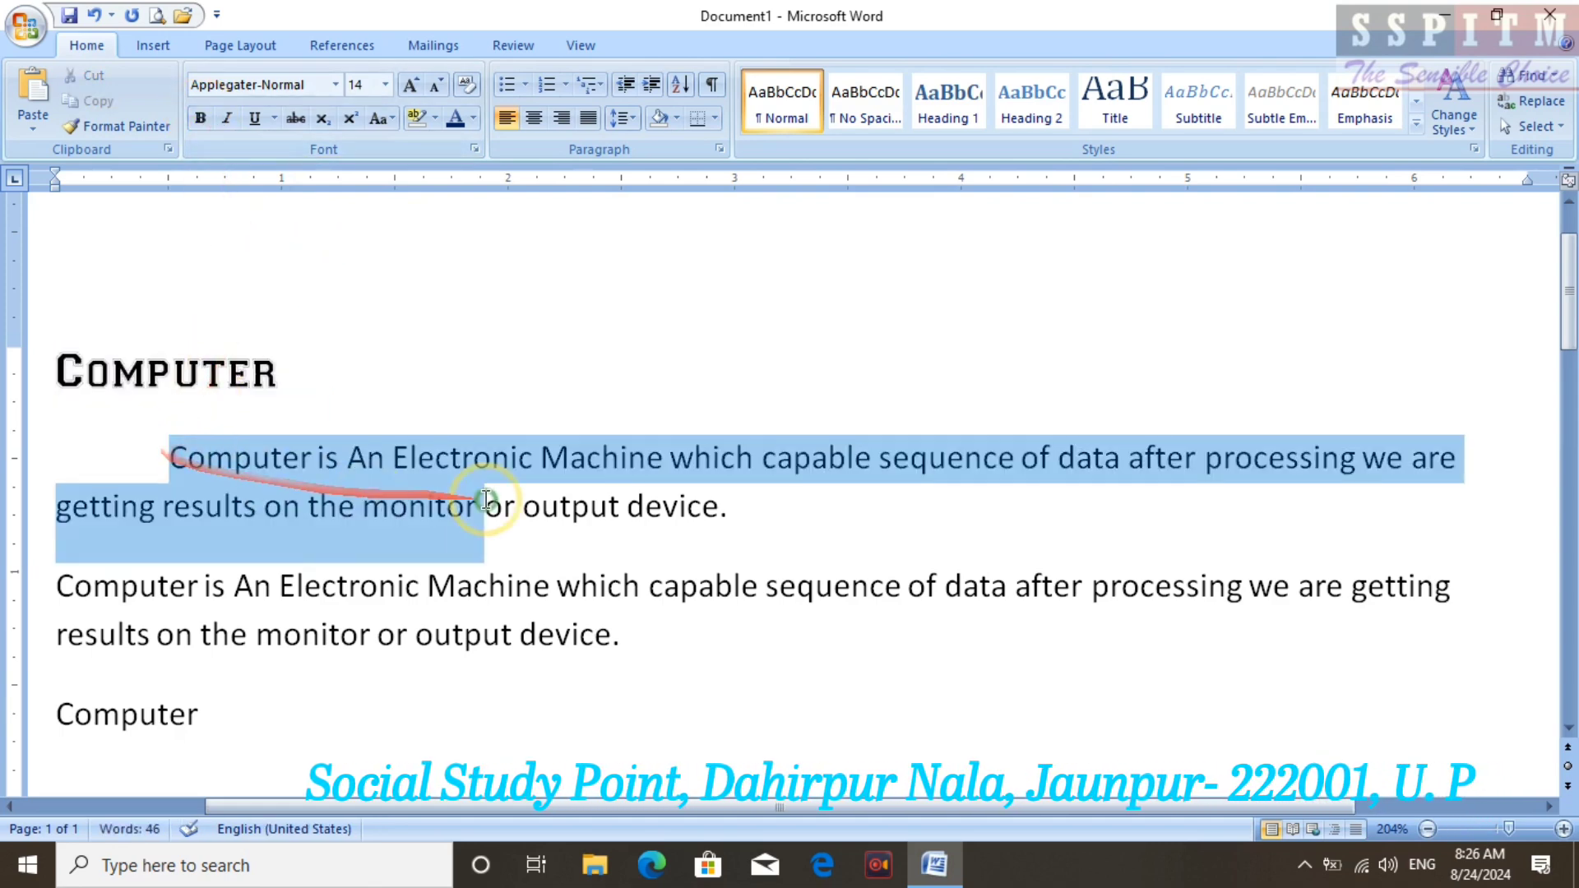
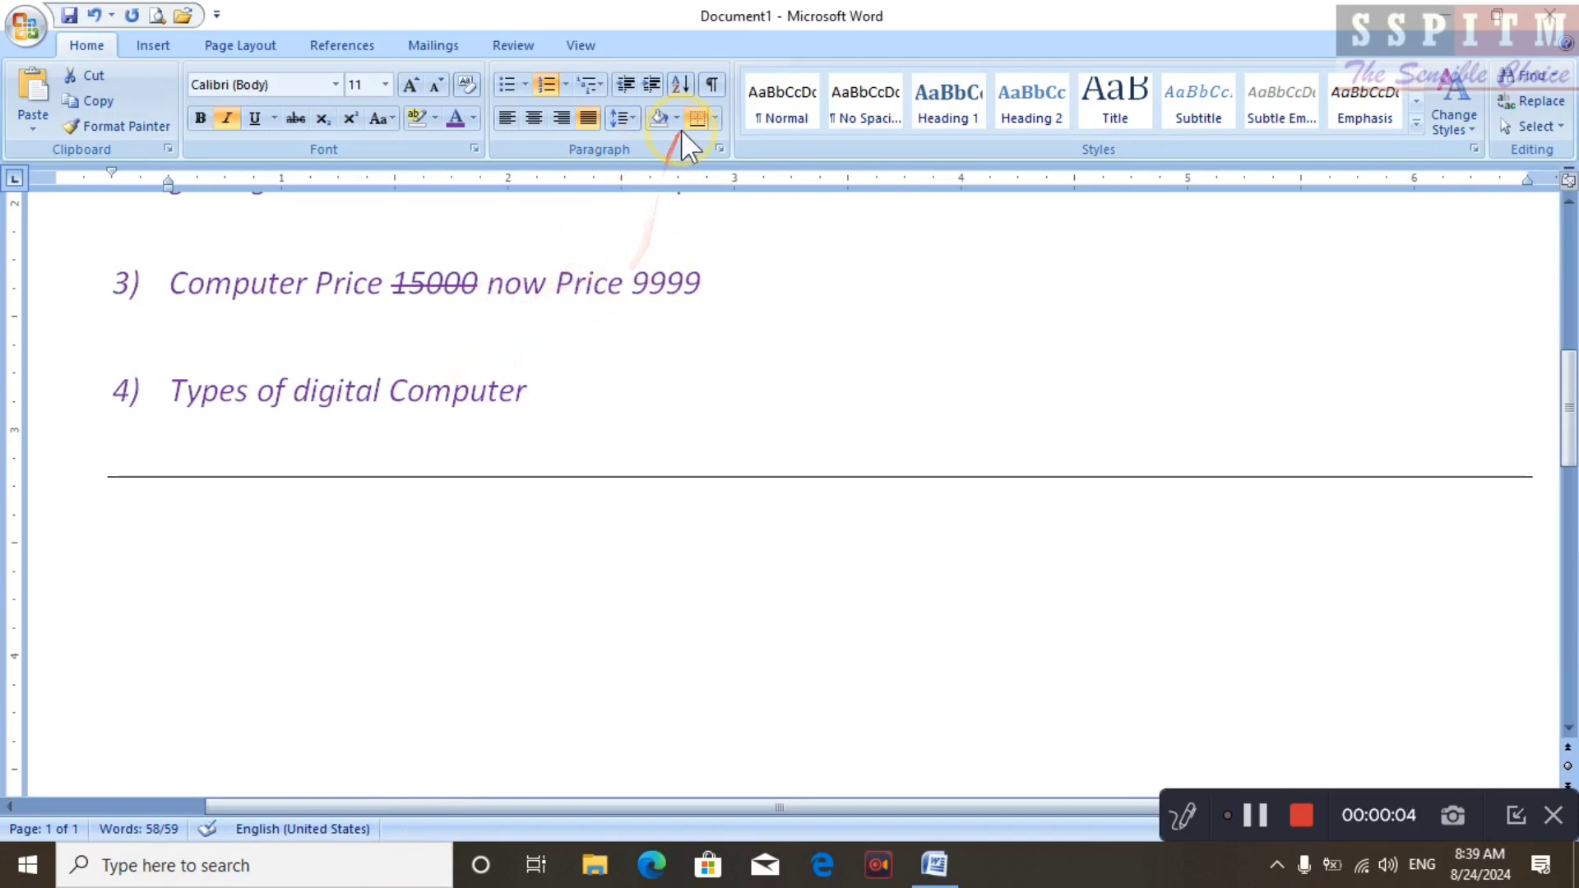
Select the whole document and apply All Borders to it
scroll(302, 391, "up", 7)
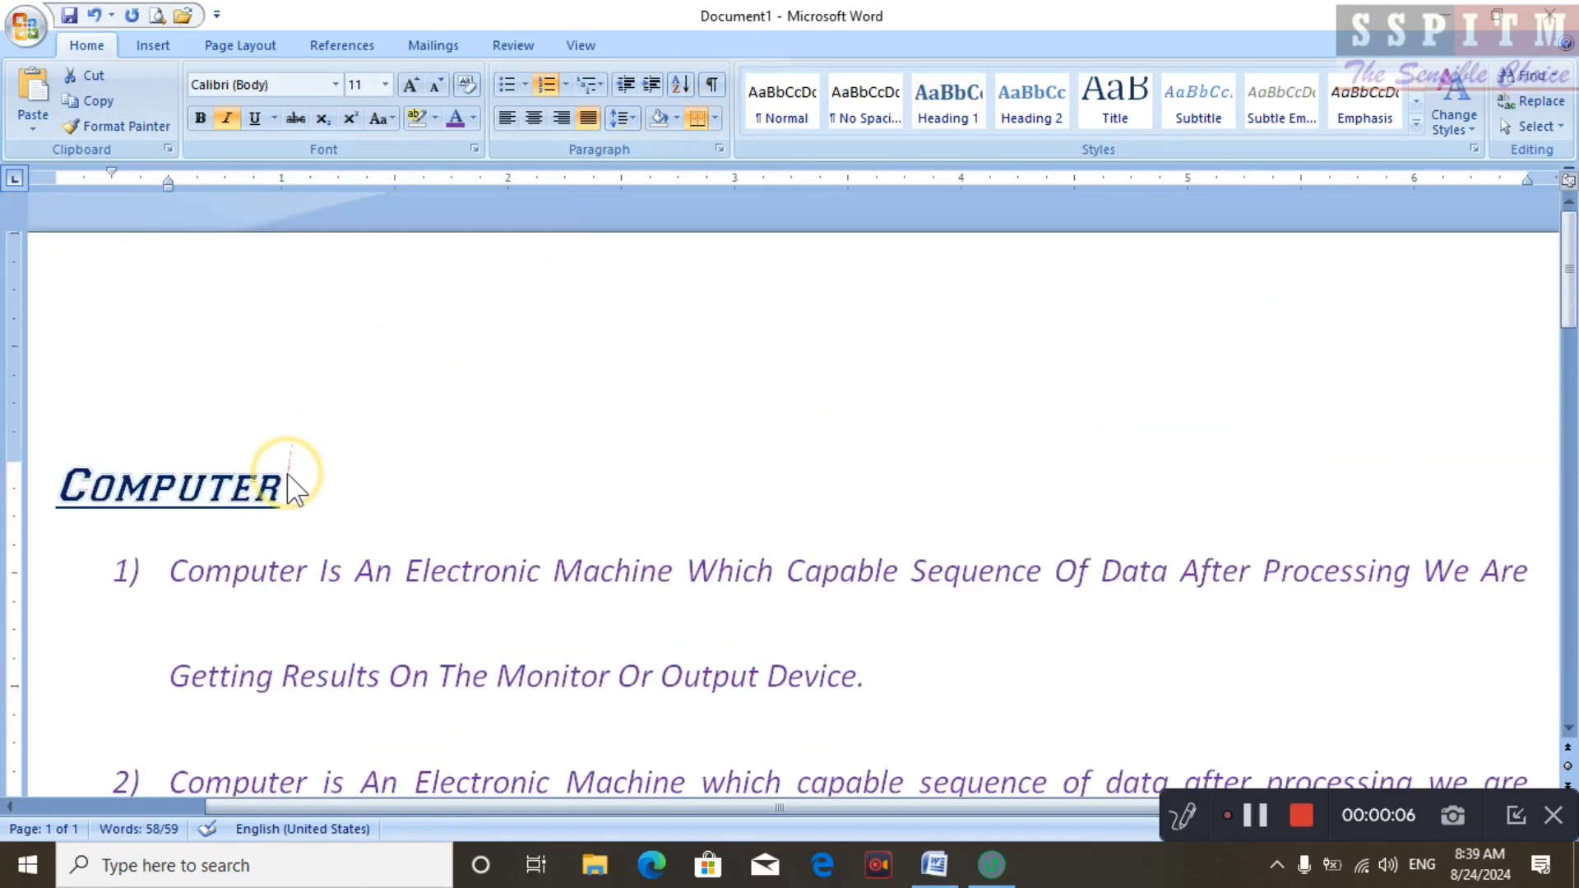
scroll(294, 487, "down", 5)
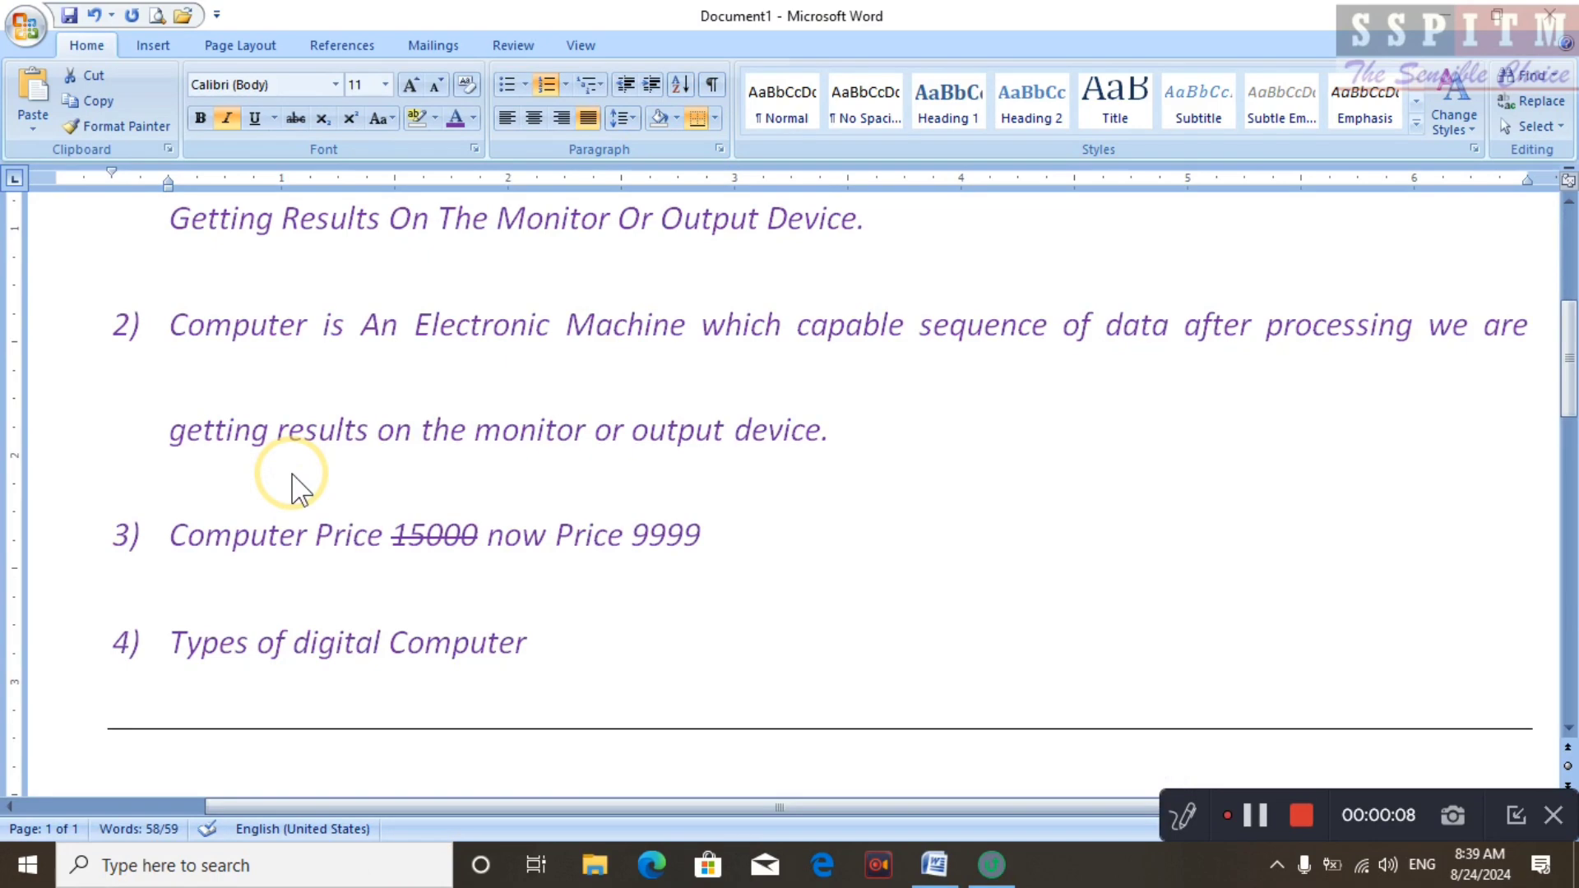
key("ctrl+a")
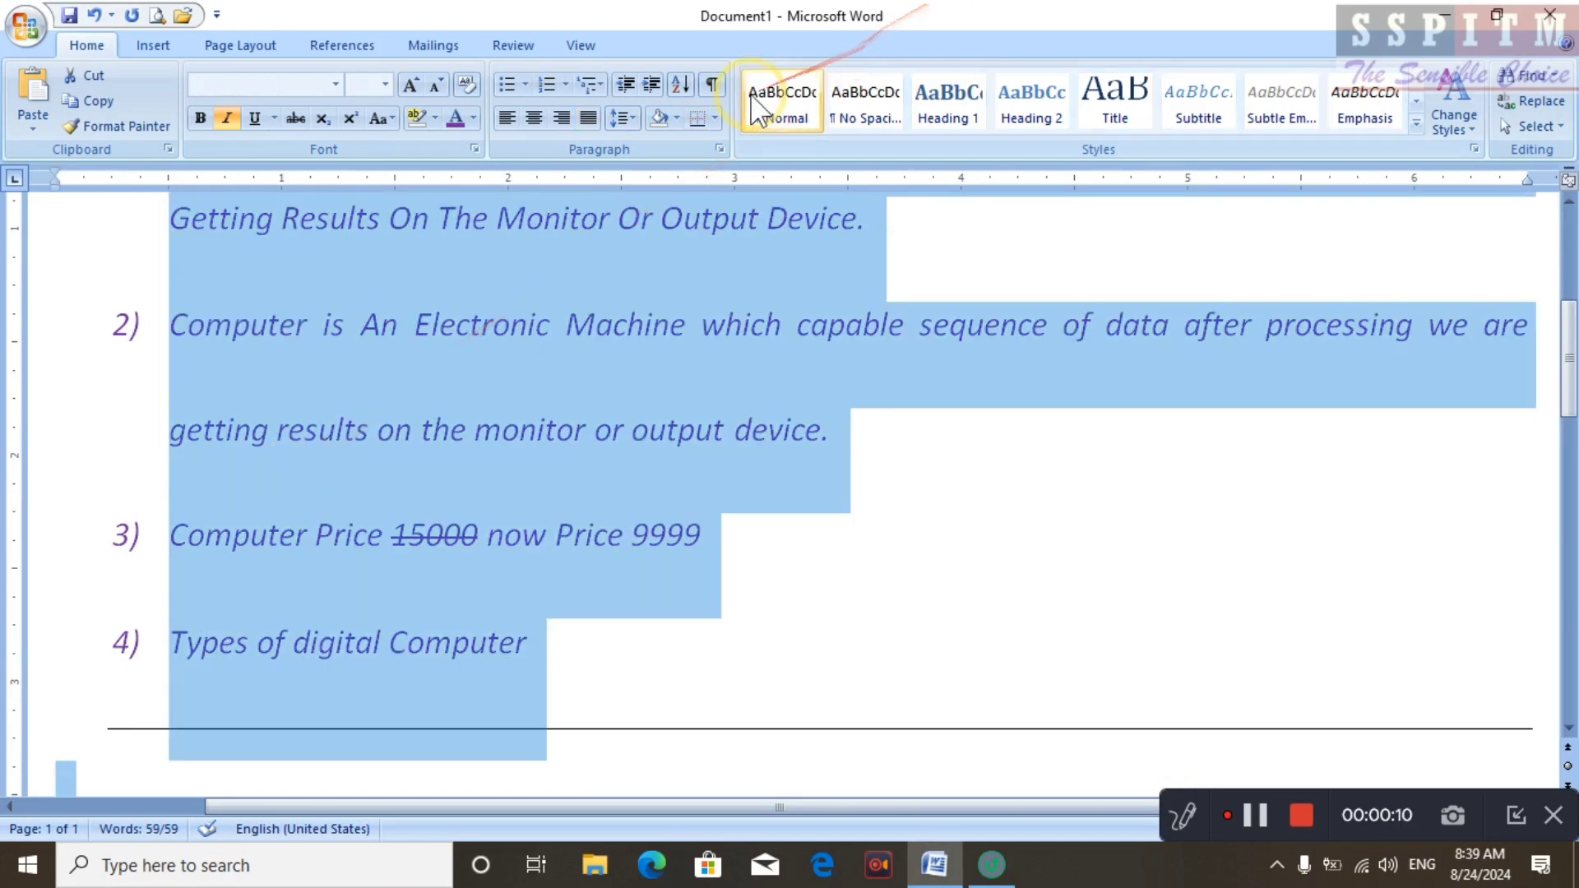
left_click(715, 117)
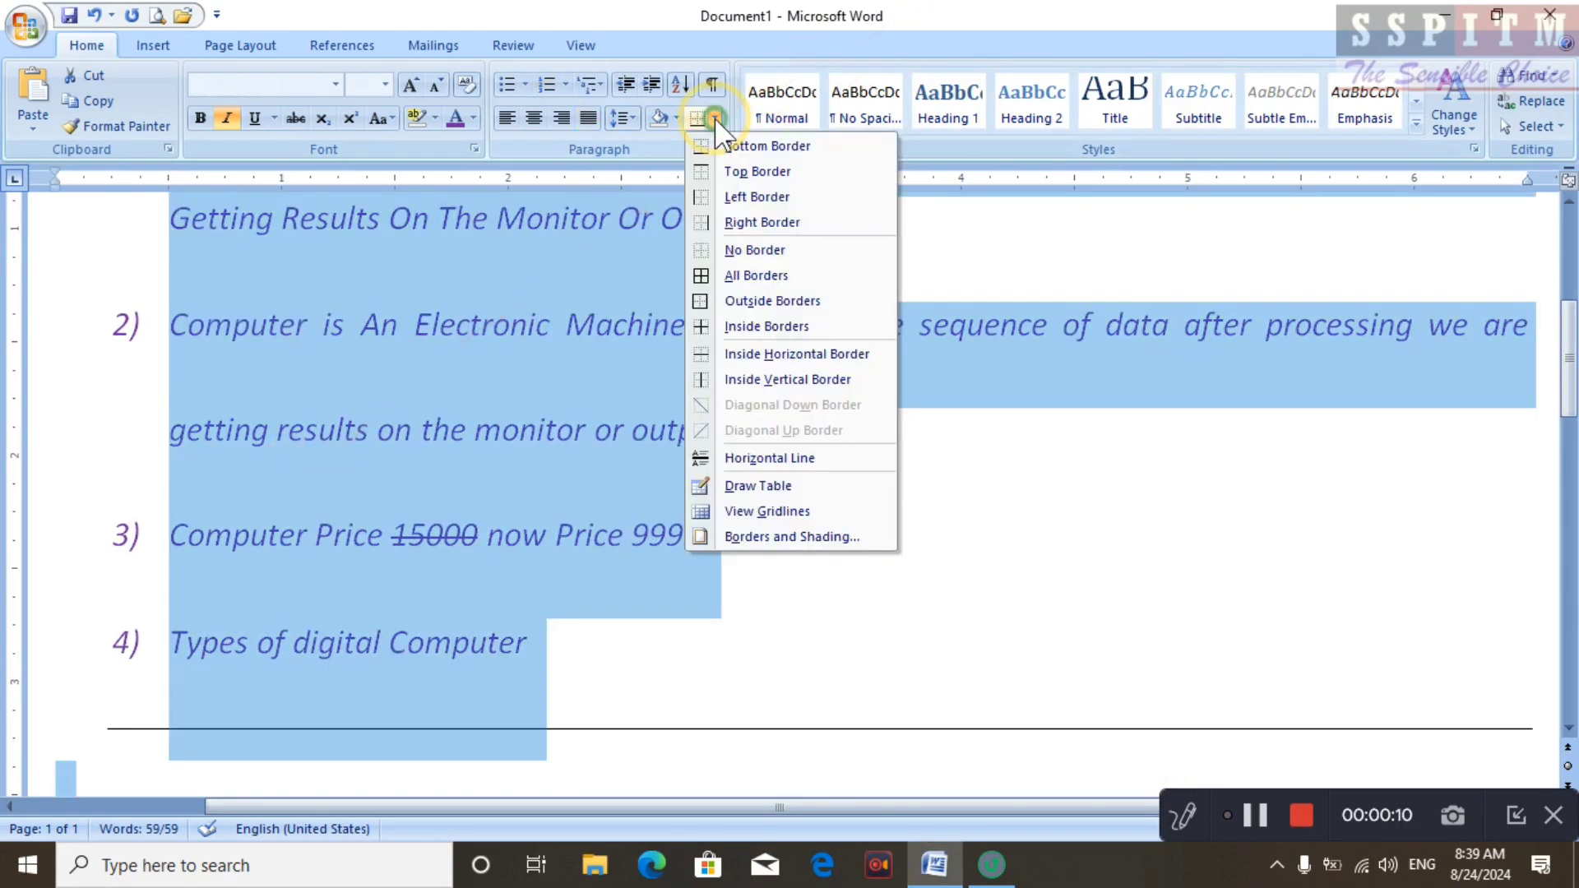
left_click(730, 275)
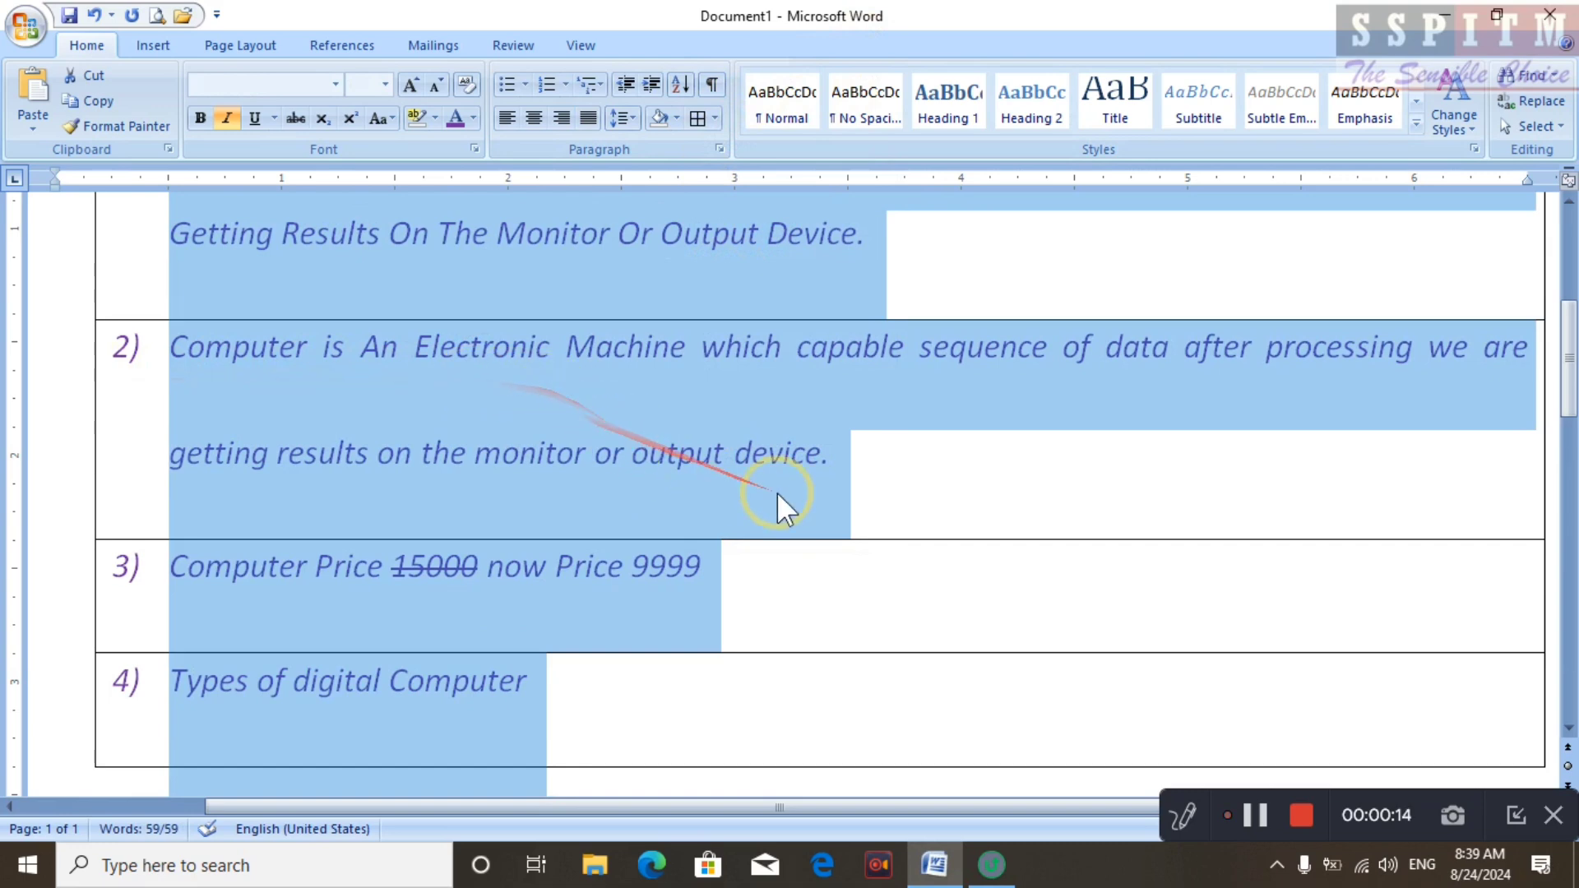
Remove all borders from the whole document with No Border and deselect the text
scroll(822, 486, "up", 5)
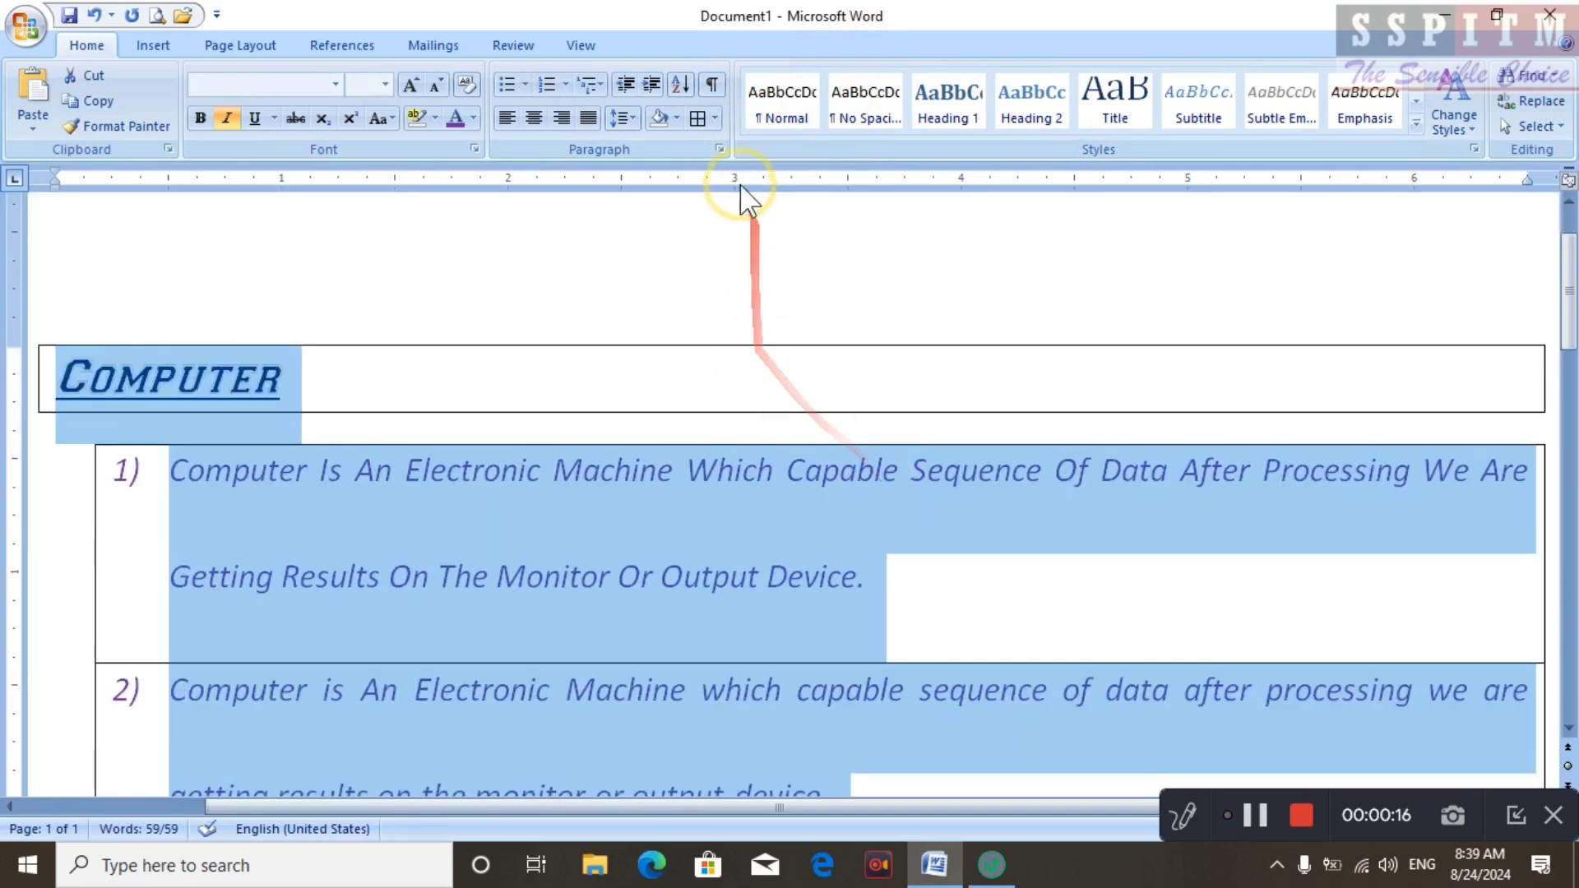
left_click(714, 111)
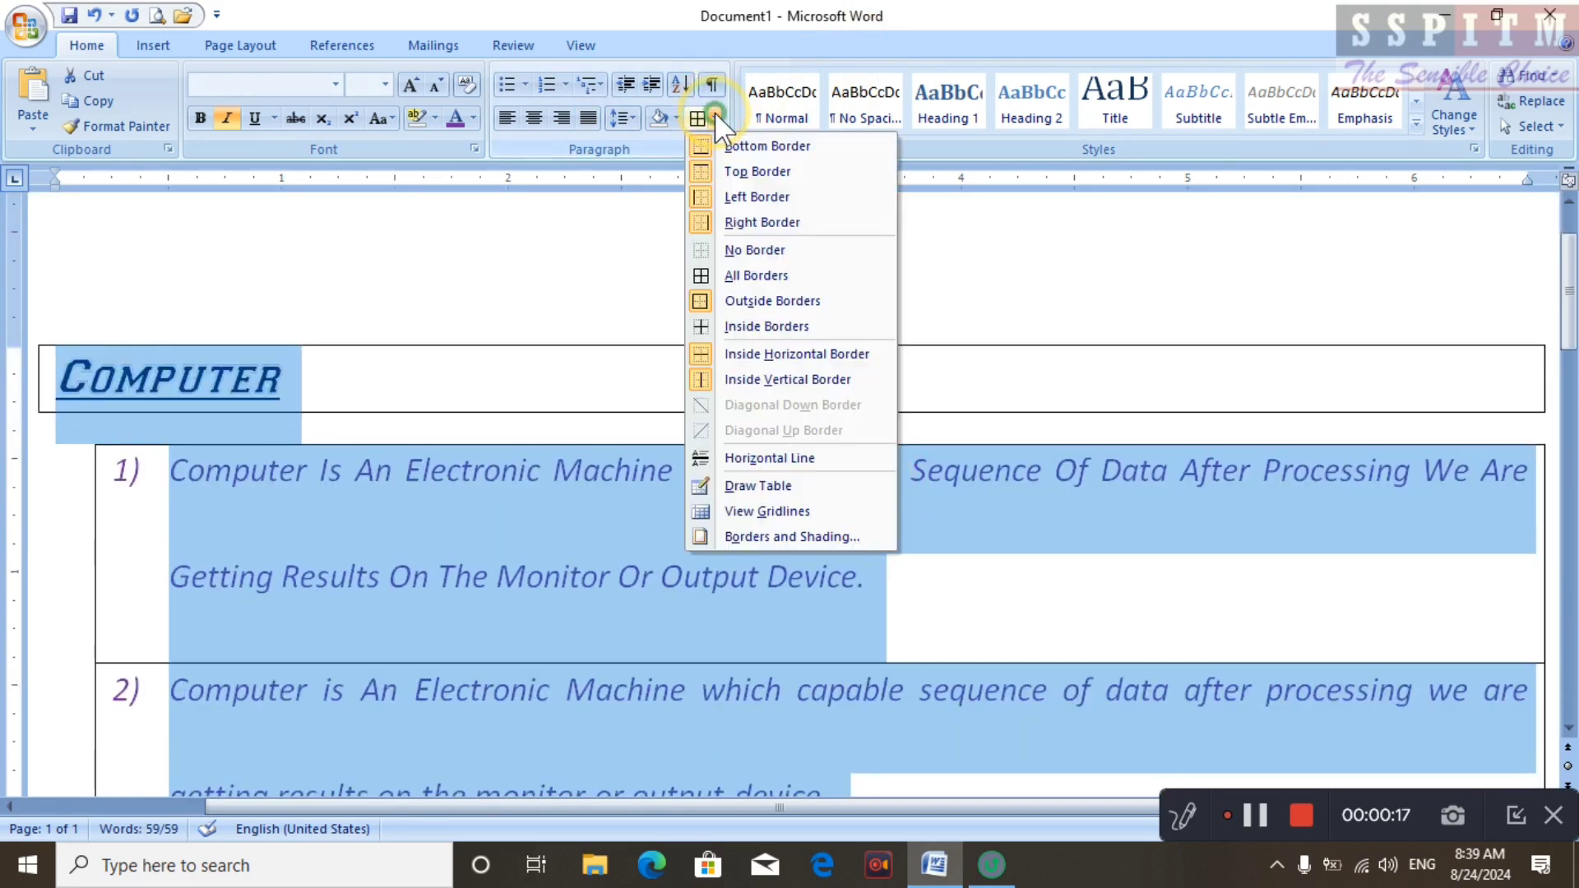
left_click(724, 246)
left_click(706, 300)
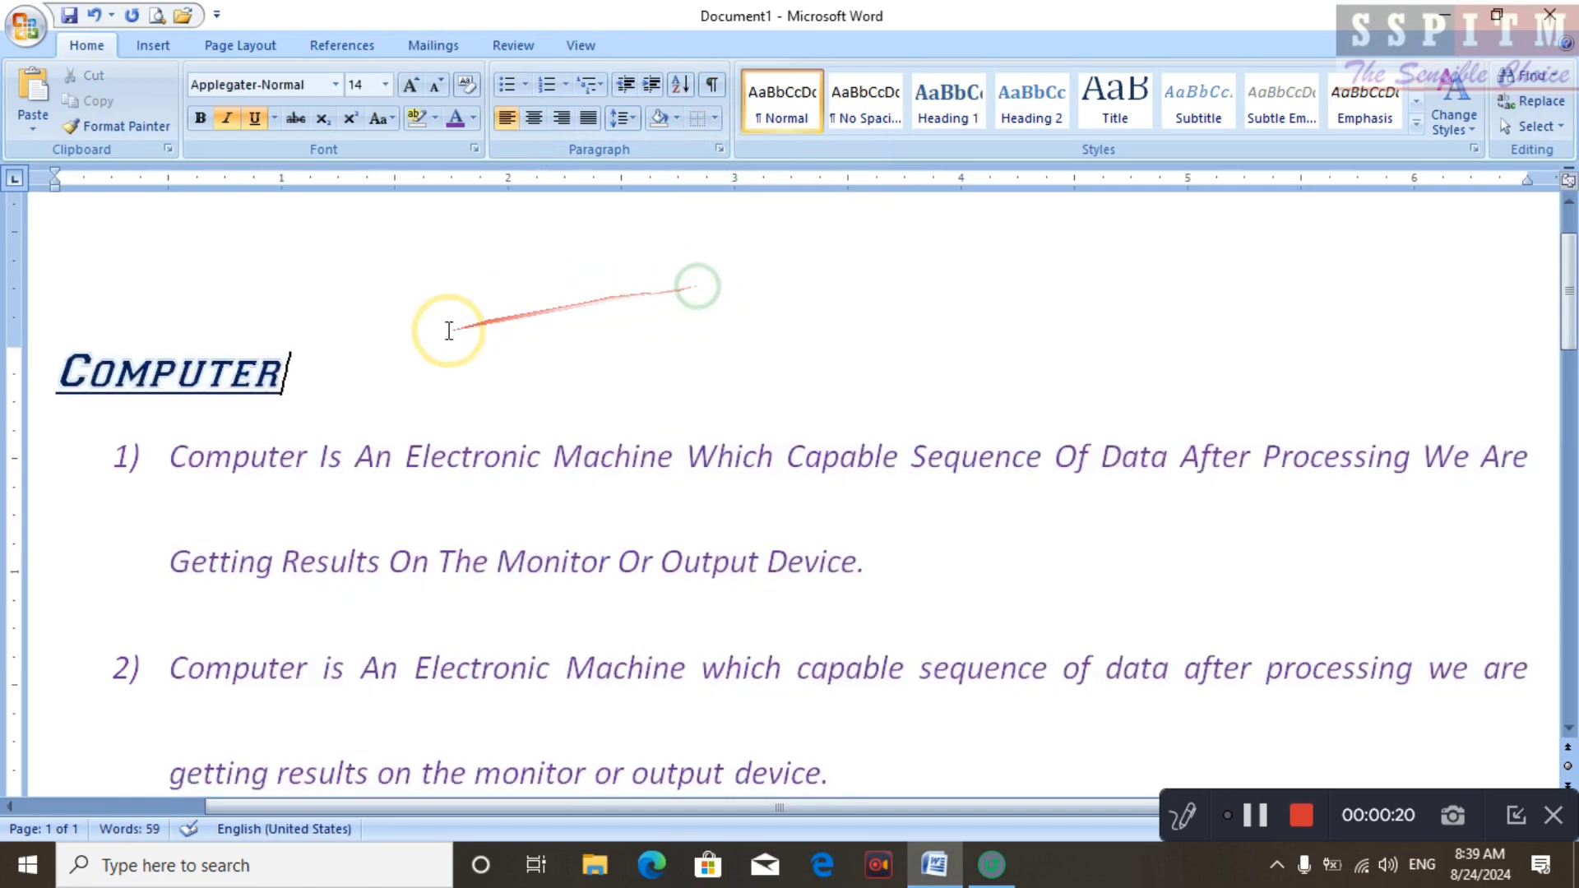
Preview paragraph shading colours for the "Computer" heading and for the first numbered item without applying any
left_click(70, 370)
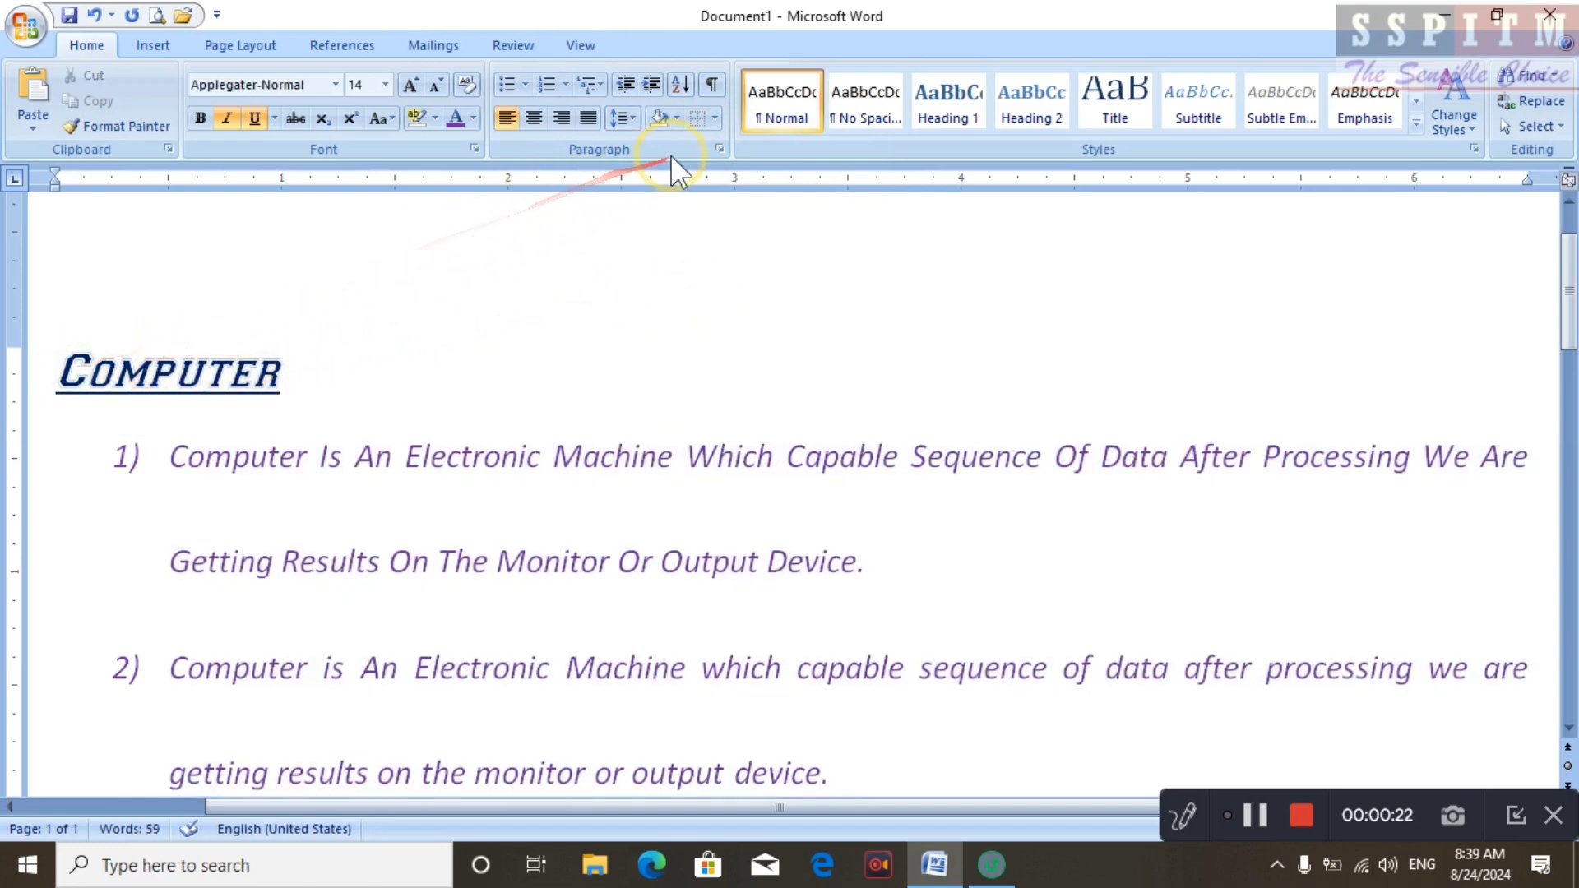
left_click(678, 119)
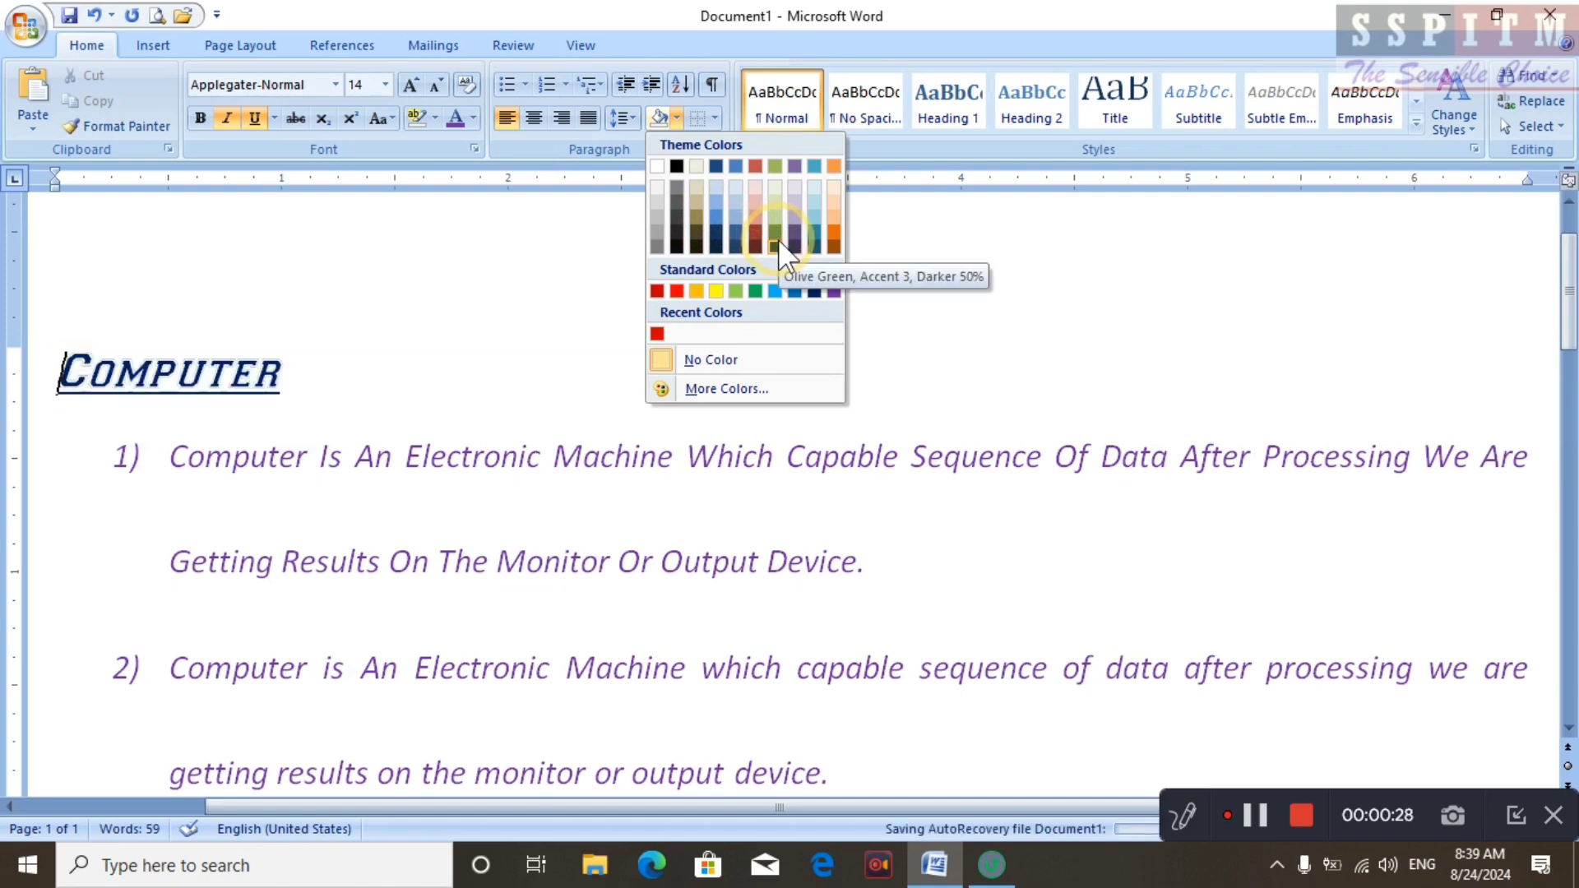
left_click(435, 494)
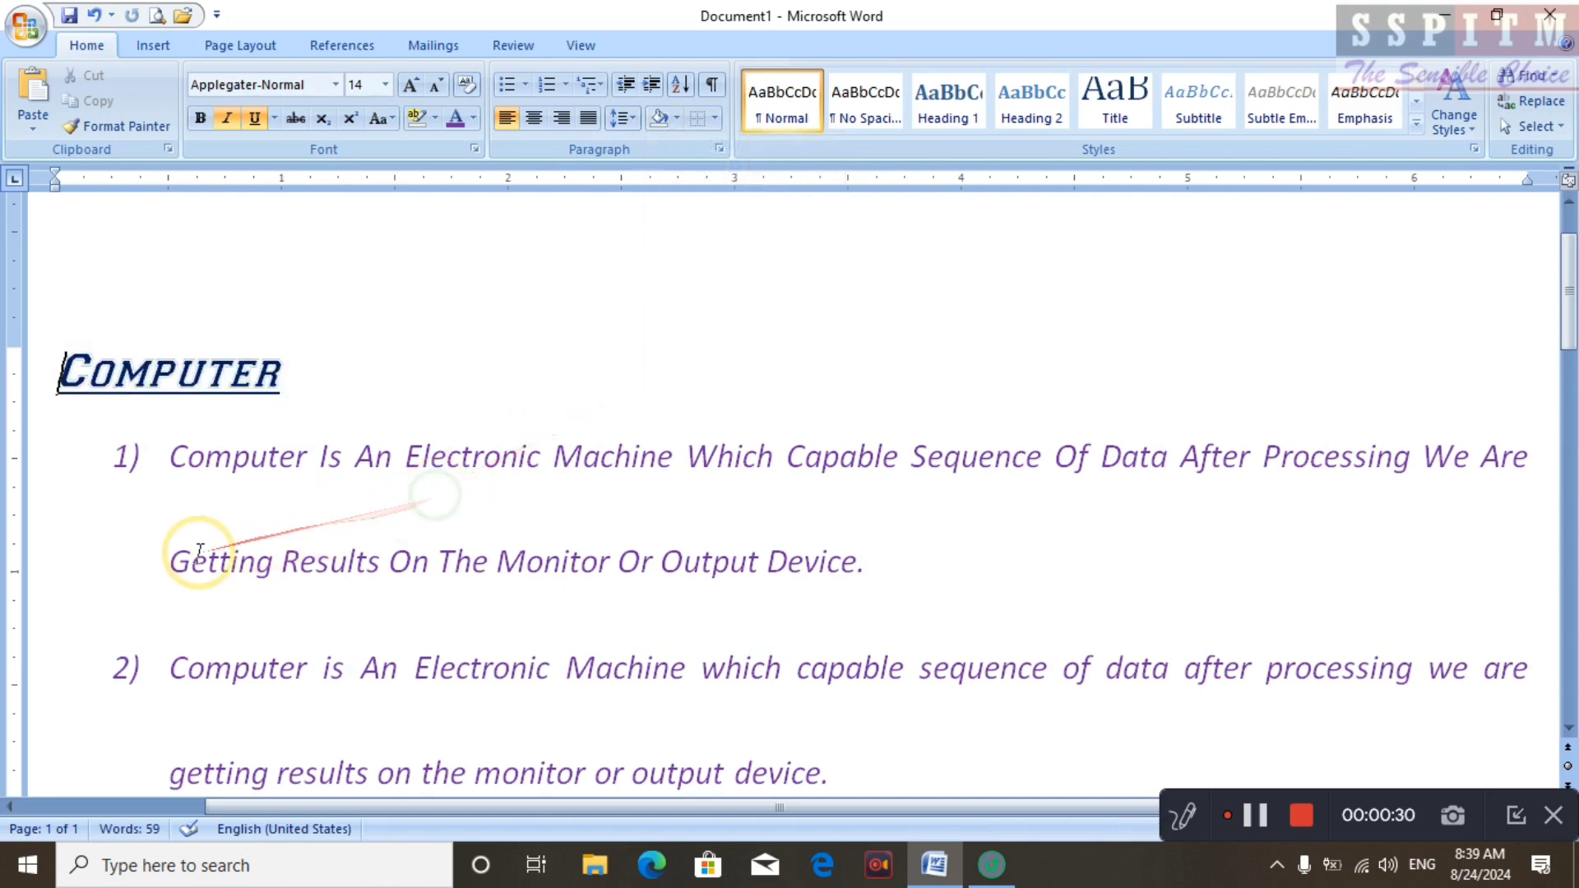
left_click(170, 563)
left_click(677, 118)
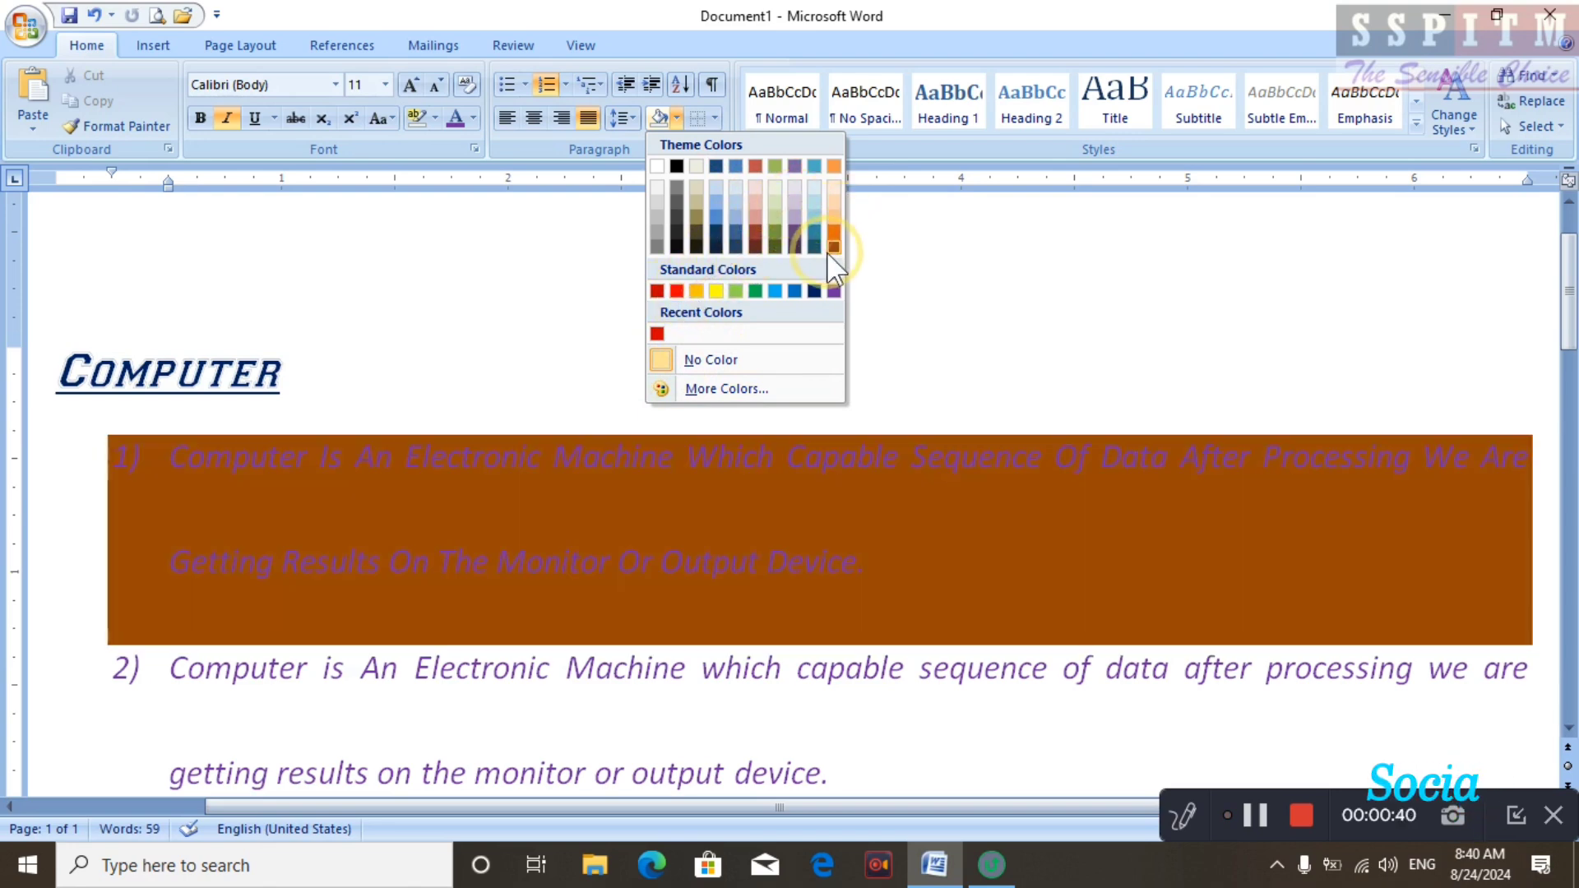
left_click(596, 231)
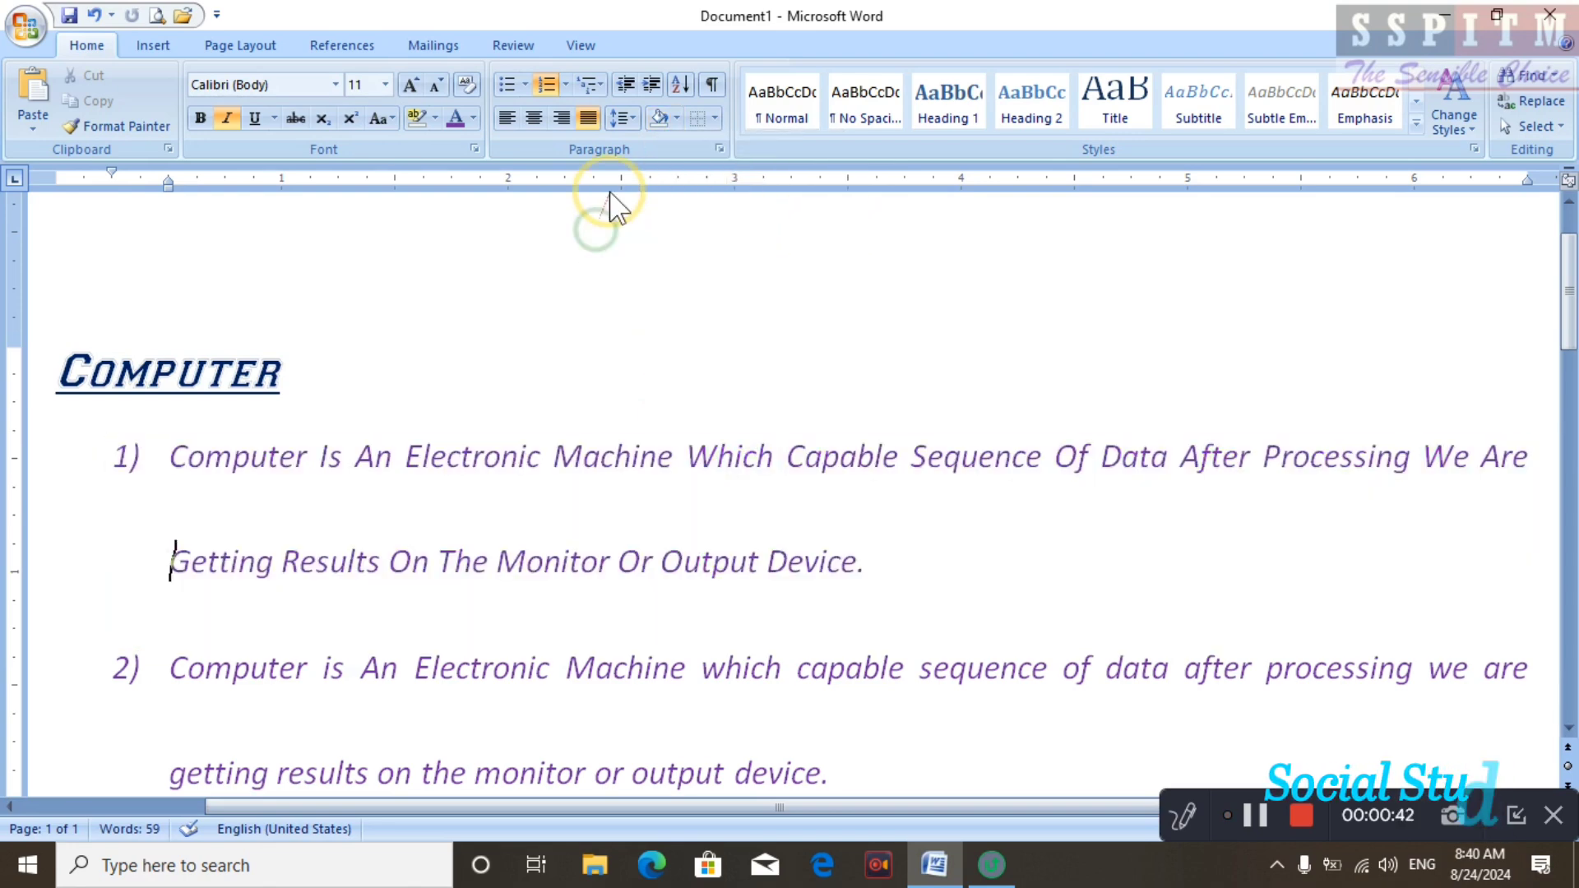
Select everything from the "Computer" heading to the end of the numbered list and increase its indent
scroll(416, 303, "down", 3)
scroll(444, 279, "up", 3)
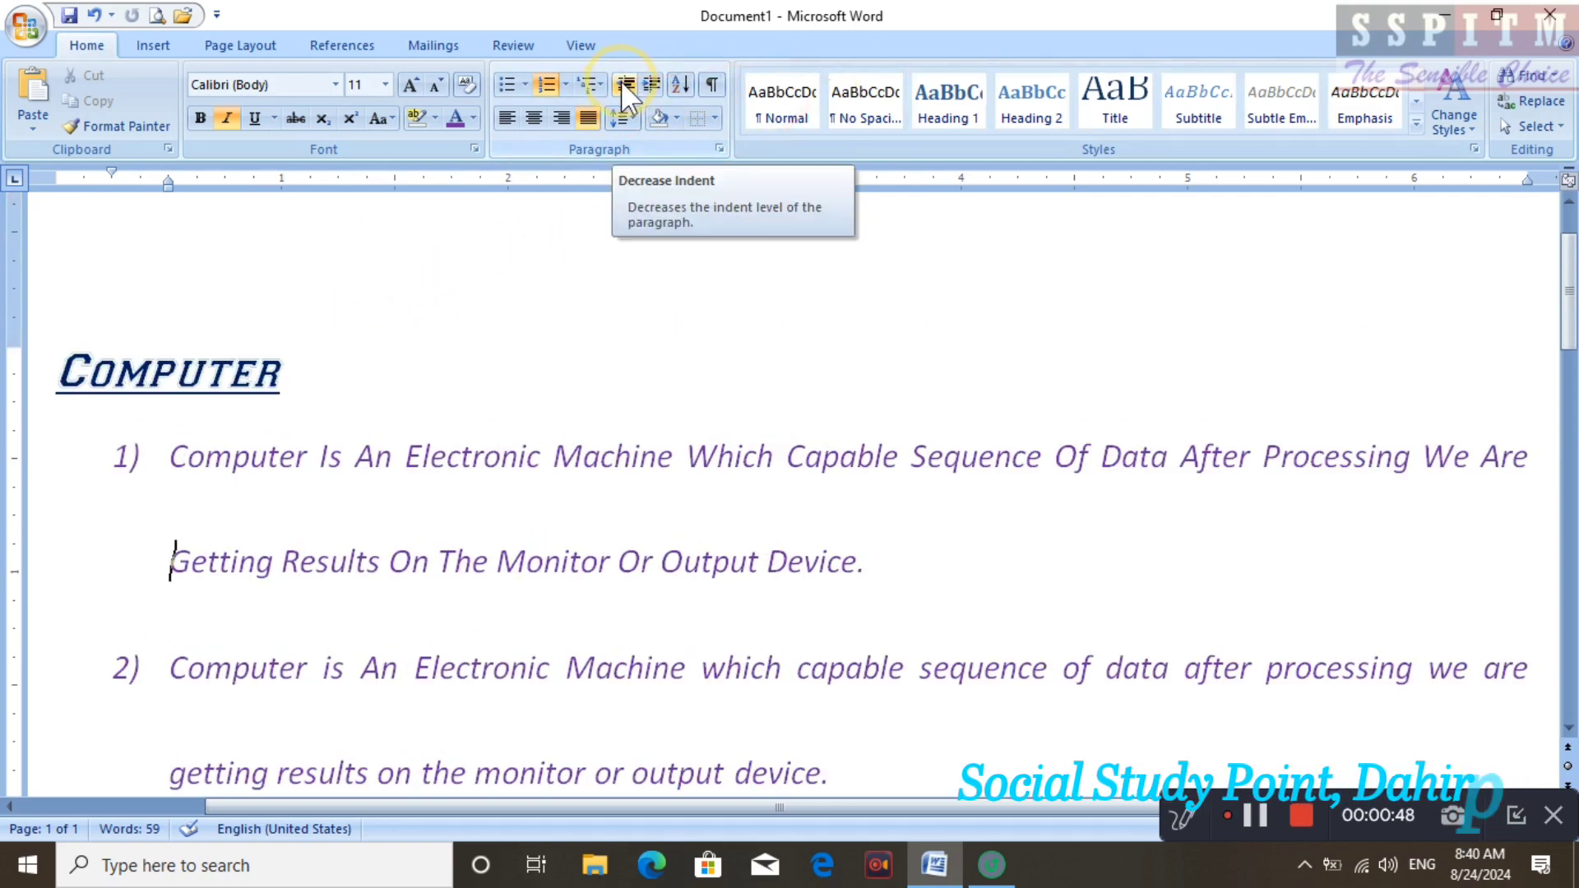
scroll(406, 264, "down", 1)
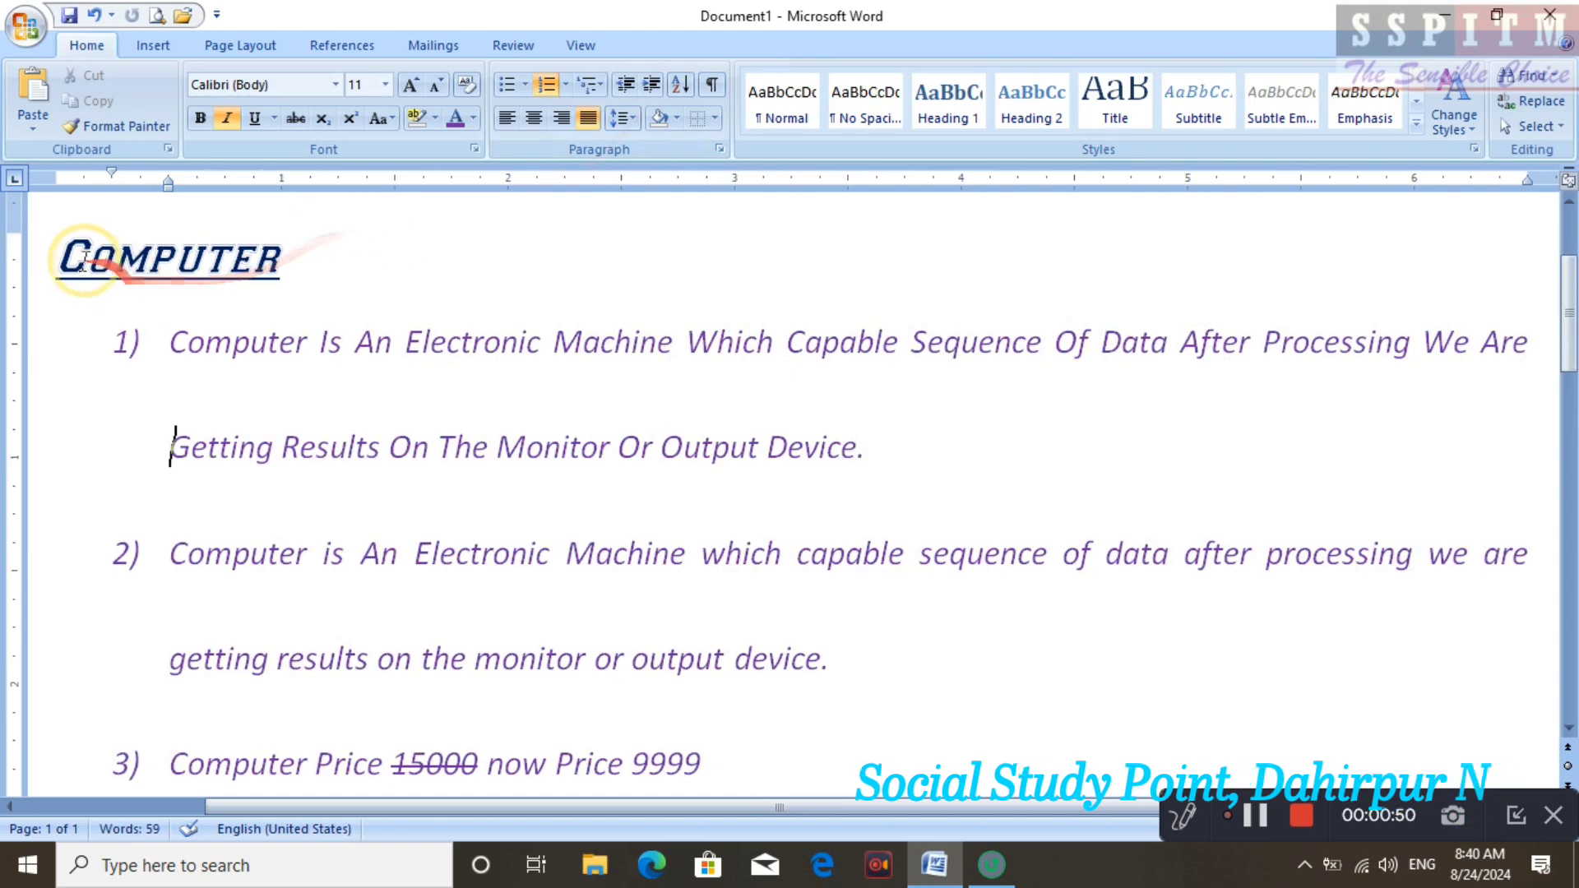
left_click_drag(62, 259, 628, 645)
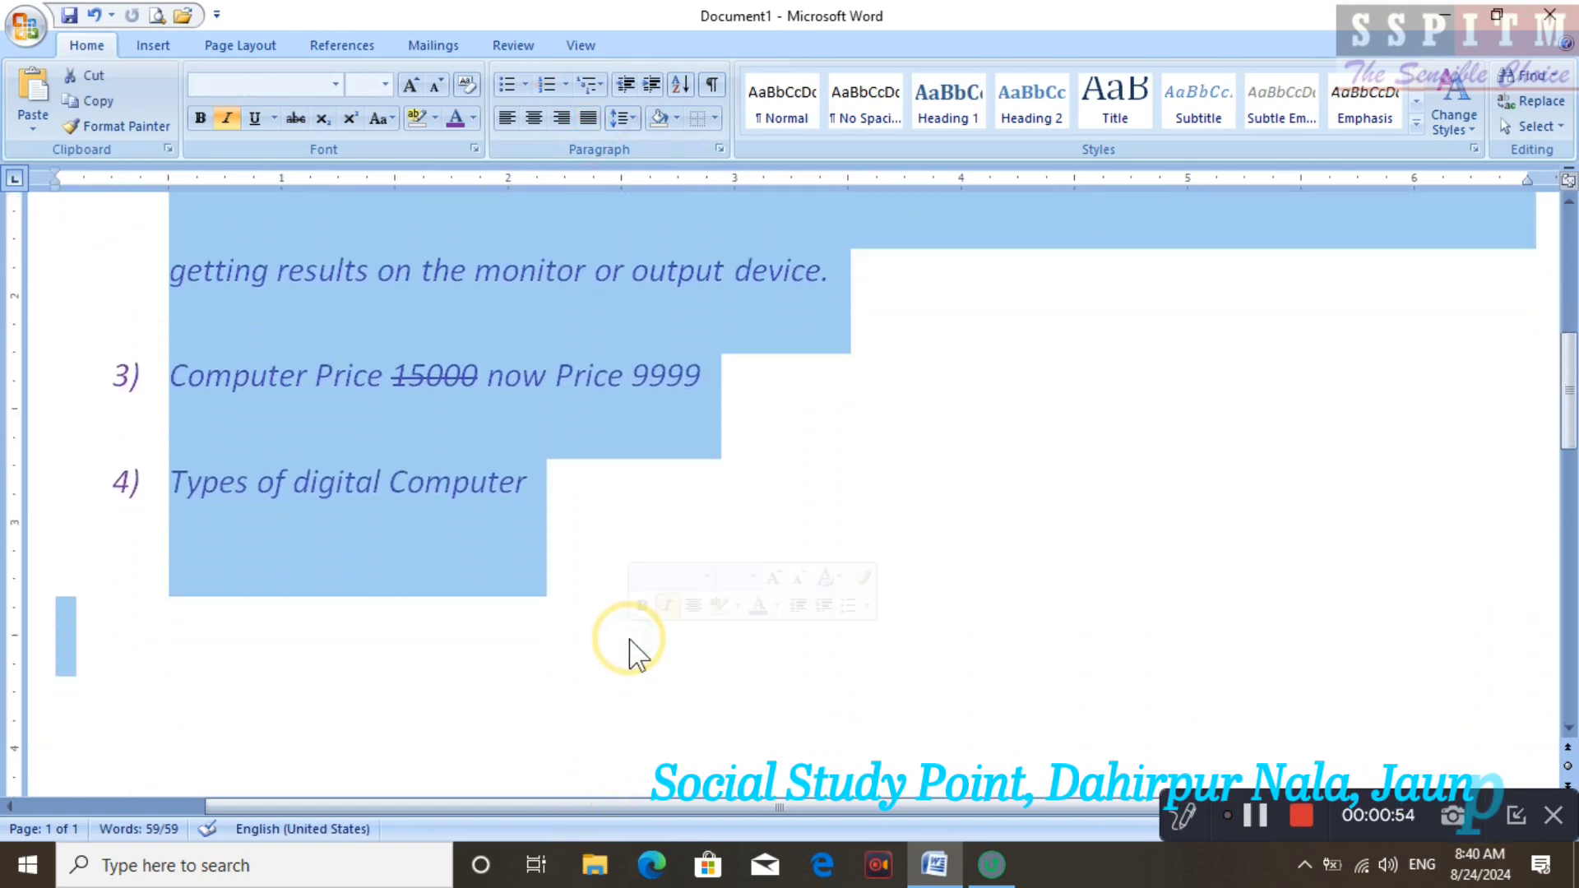
left_click(645, 90)
left_click(644, 91)
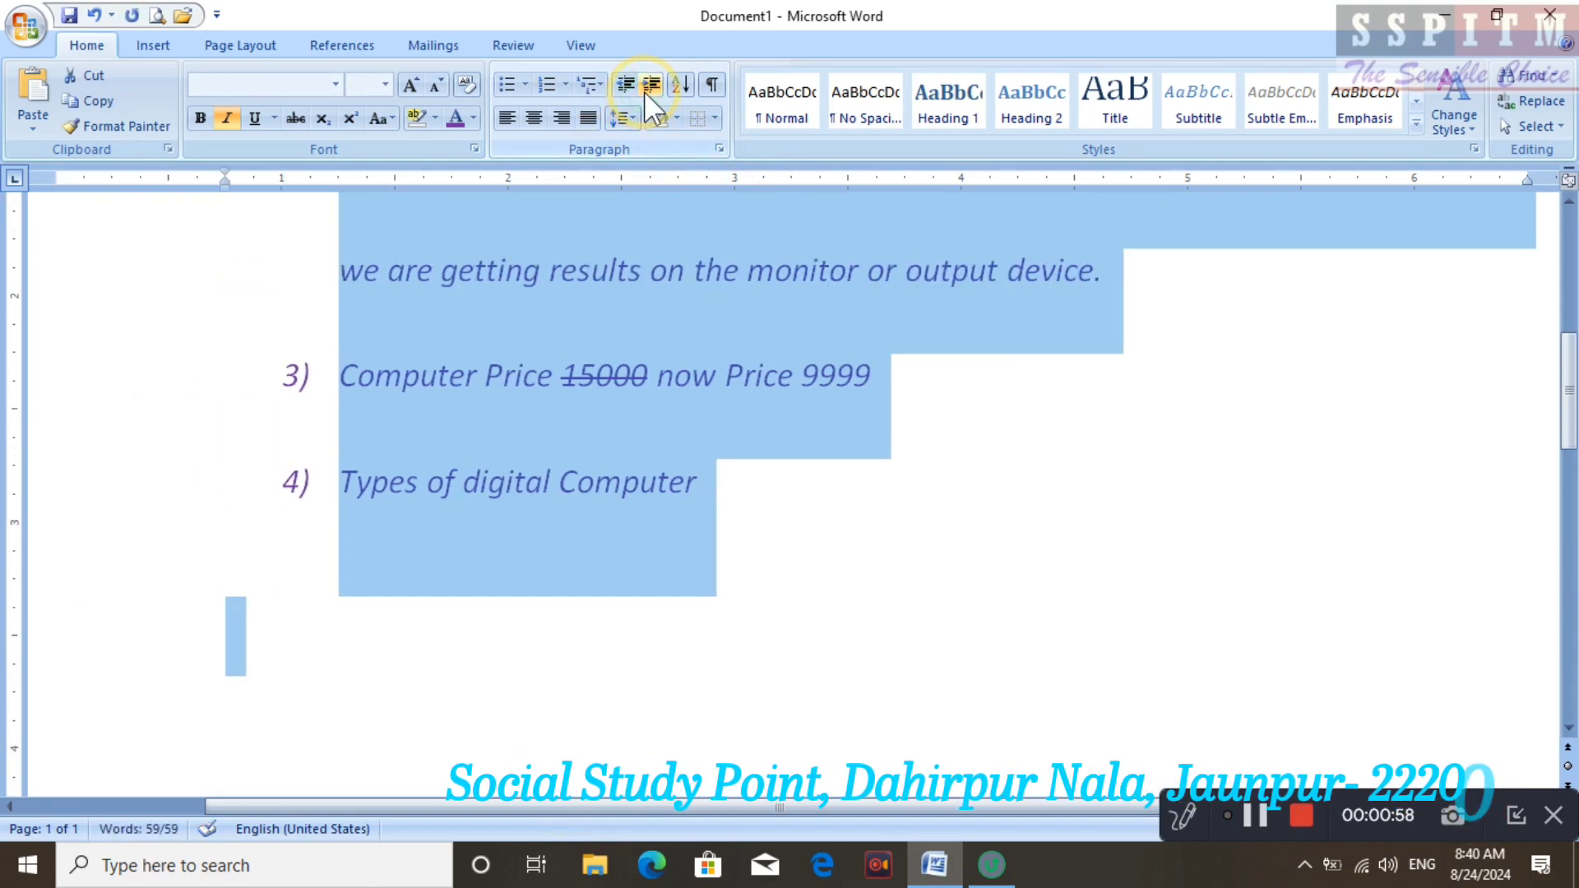
Decrease the indent of the selected heading and numbered list back to the left margin
left_click(628, 87)
left_click(628, 87)
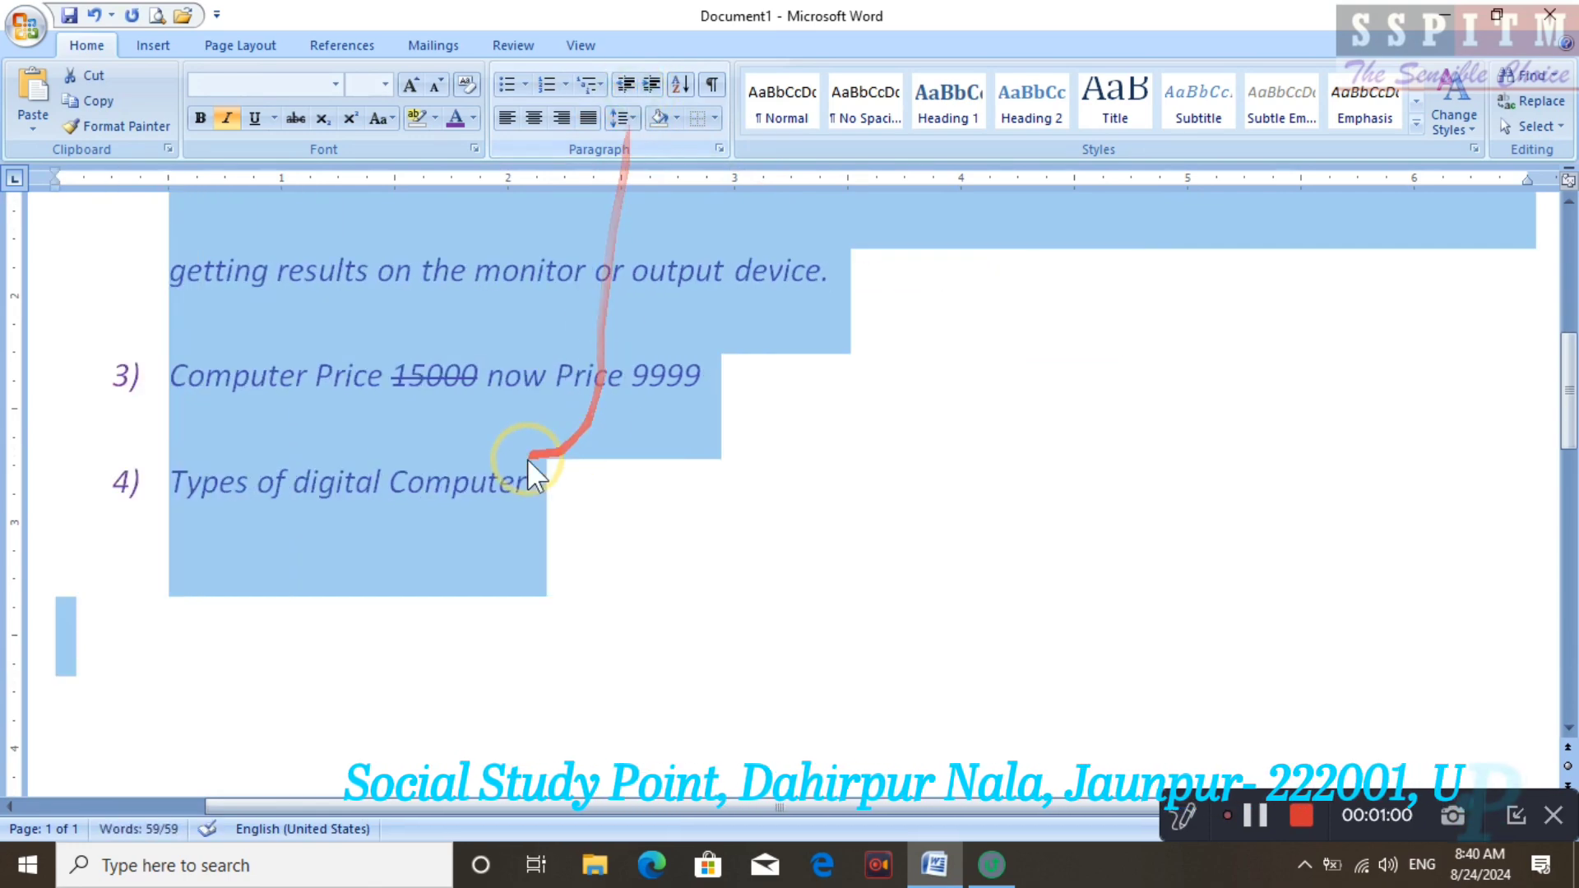
scroll(399, 455, "up", 6)
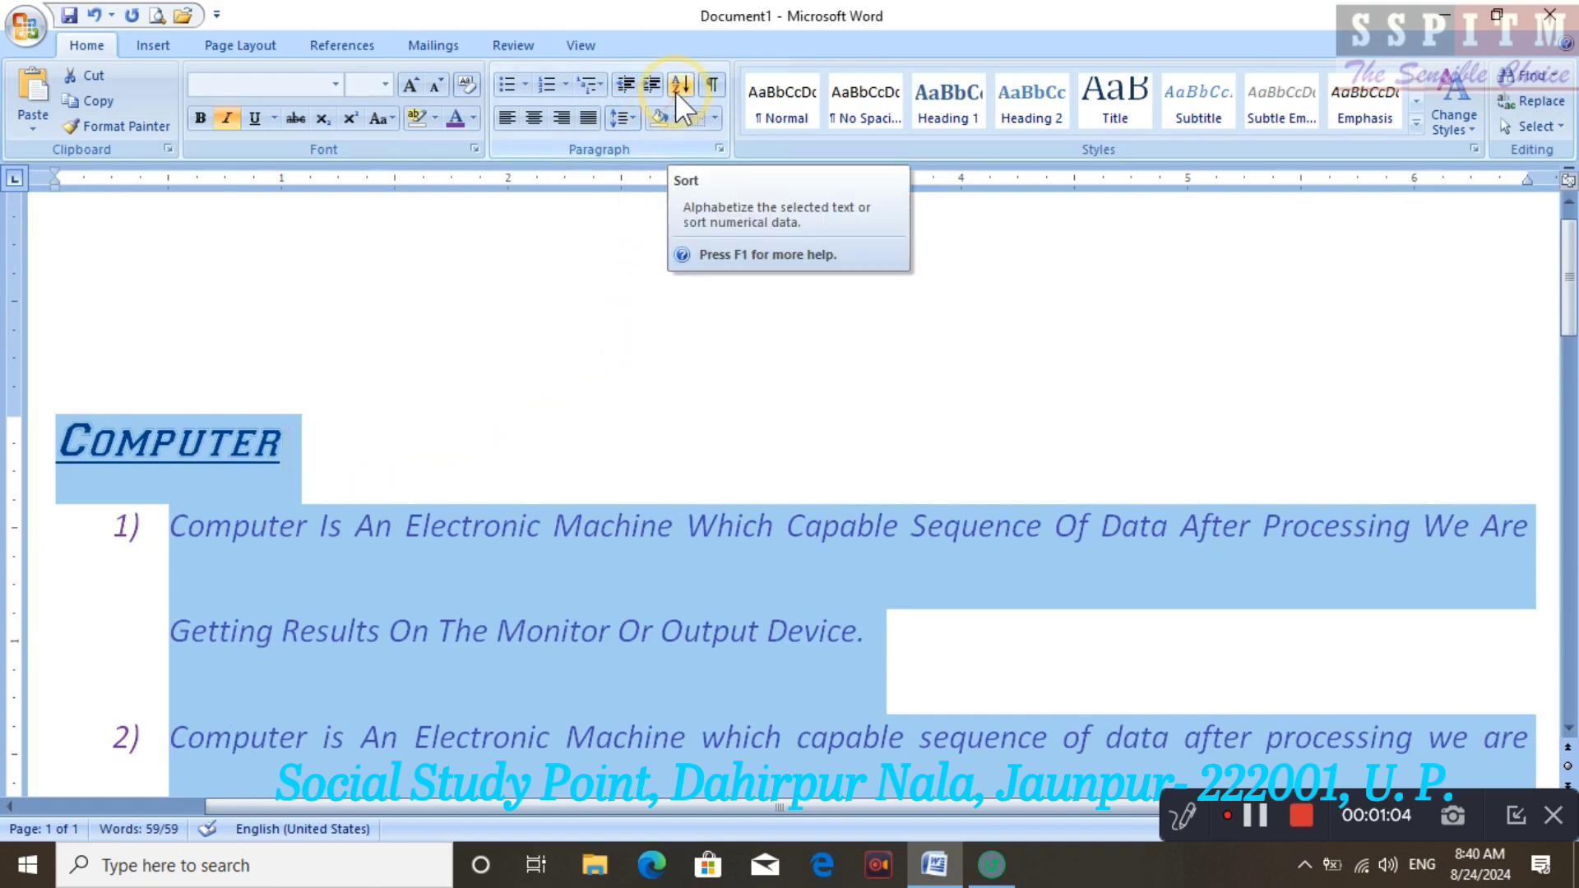
Sort the selected heading and list by paragraphs as text in ascending order
left_click(678, 86)
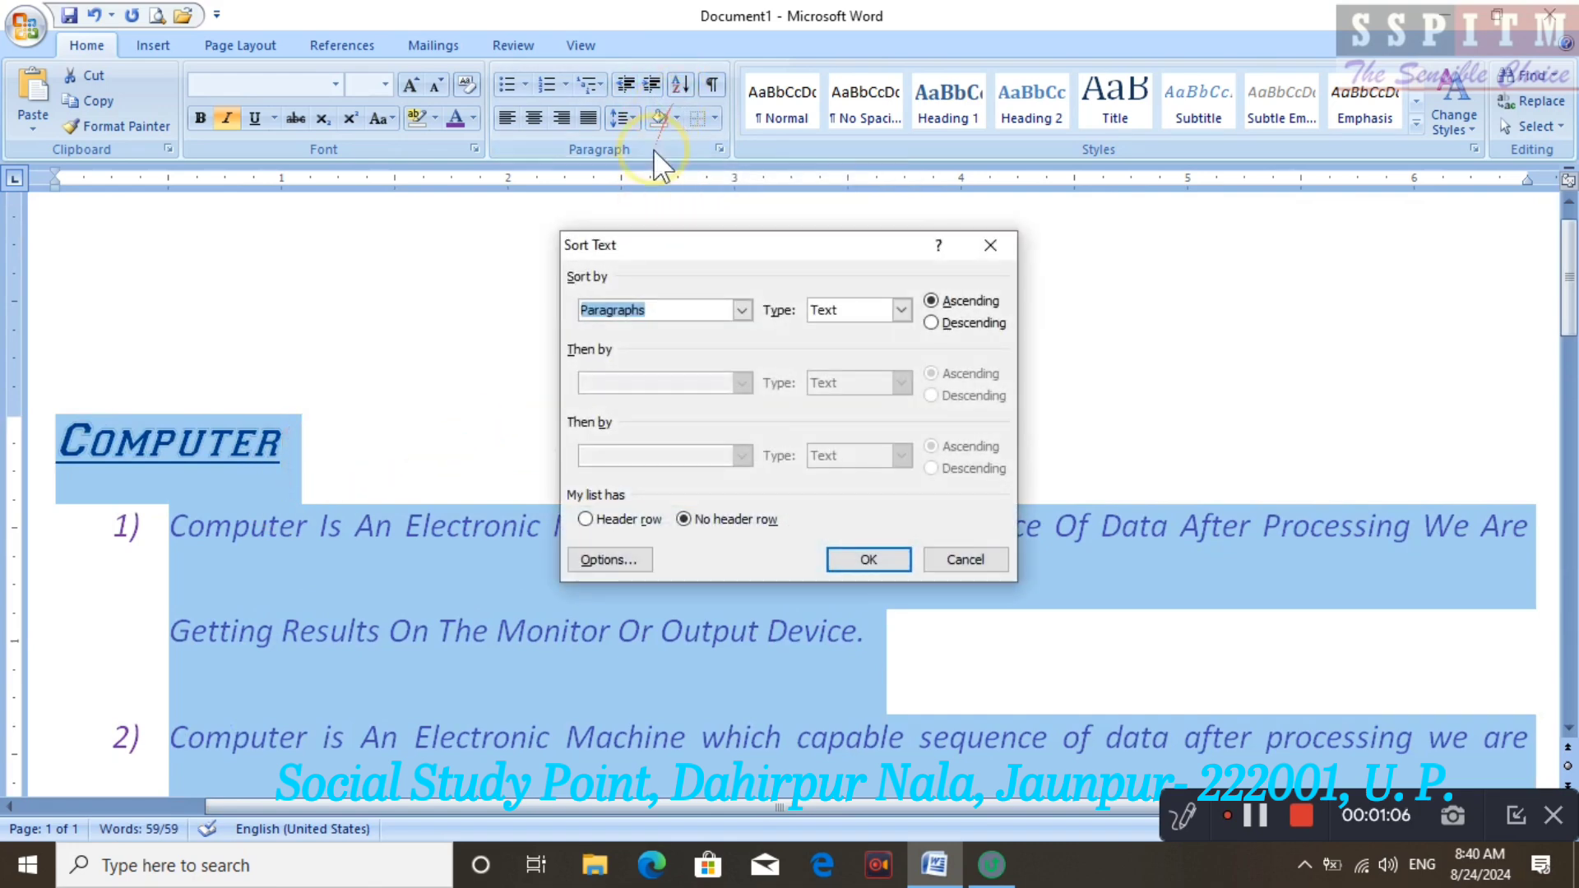
left_click(856, 559)
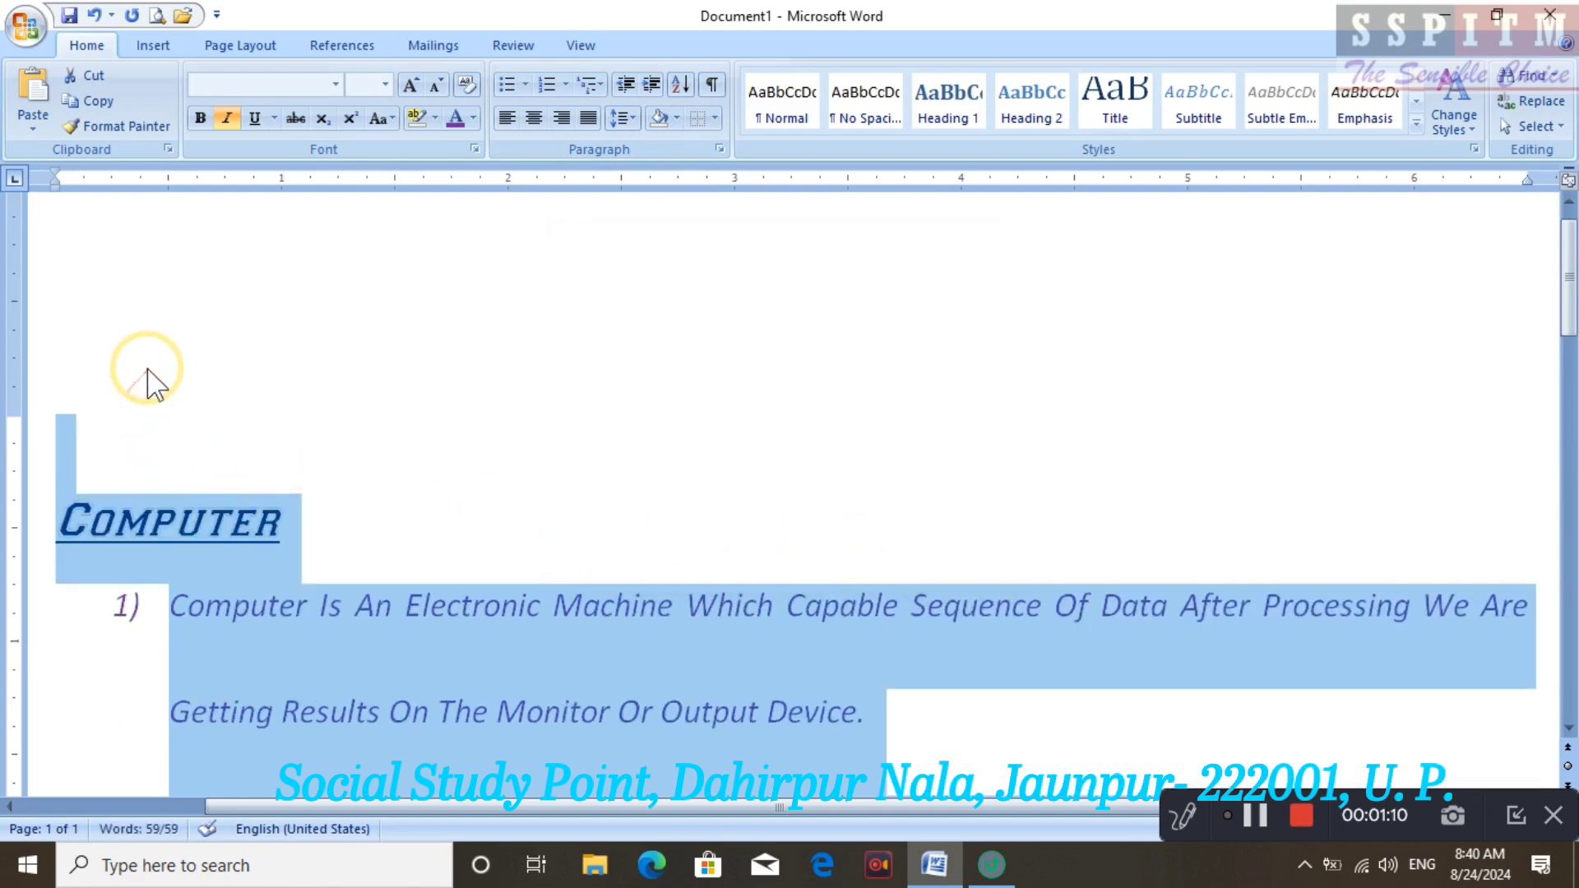
scroll(175, 444, "down", 7)
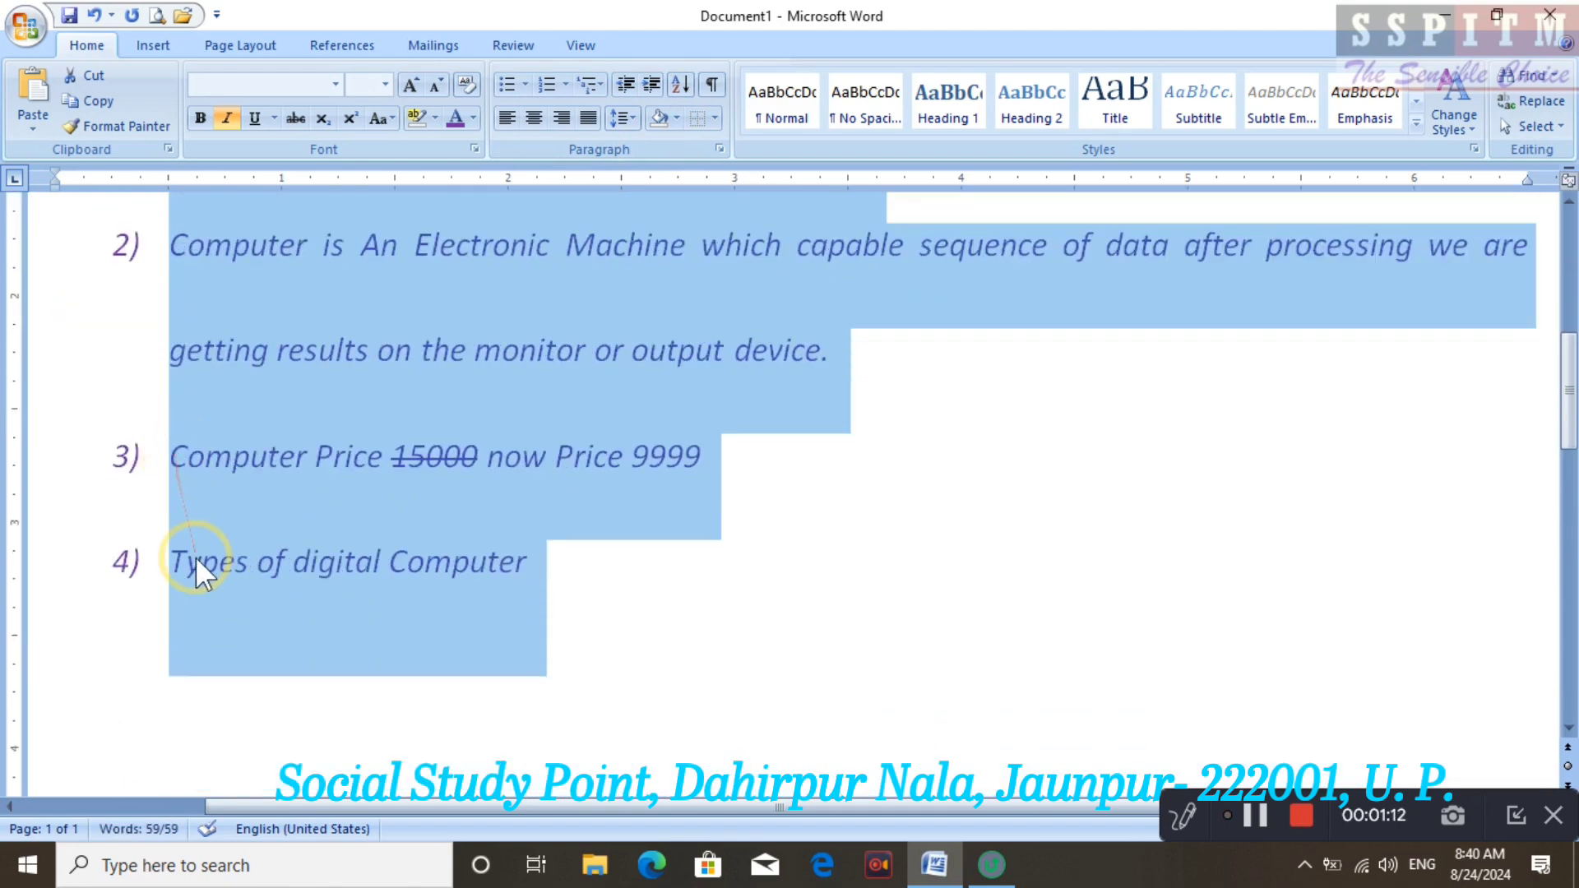
scroll(220, 329, "up", 5)
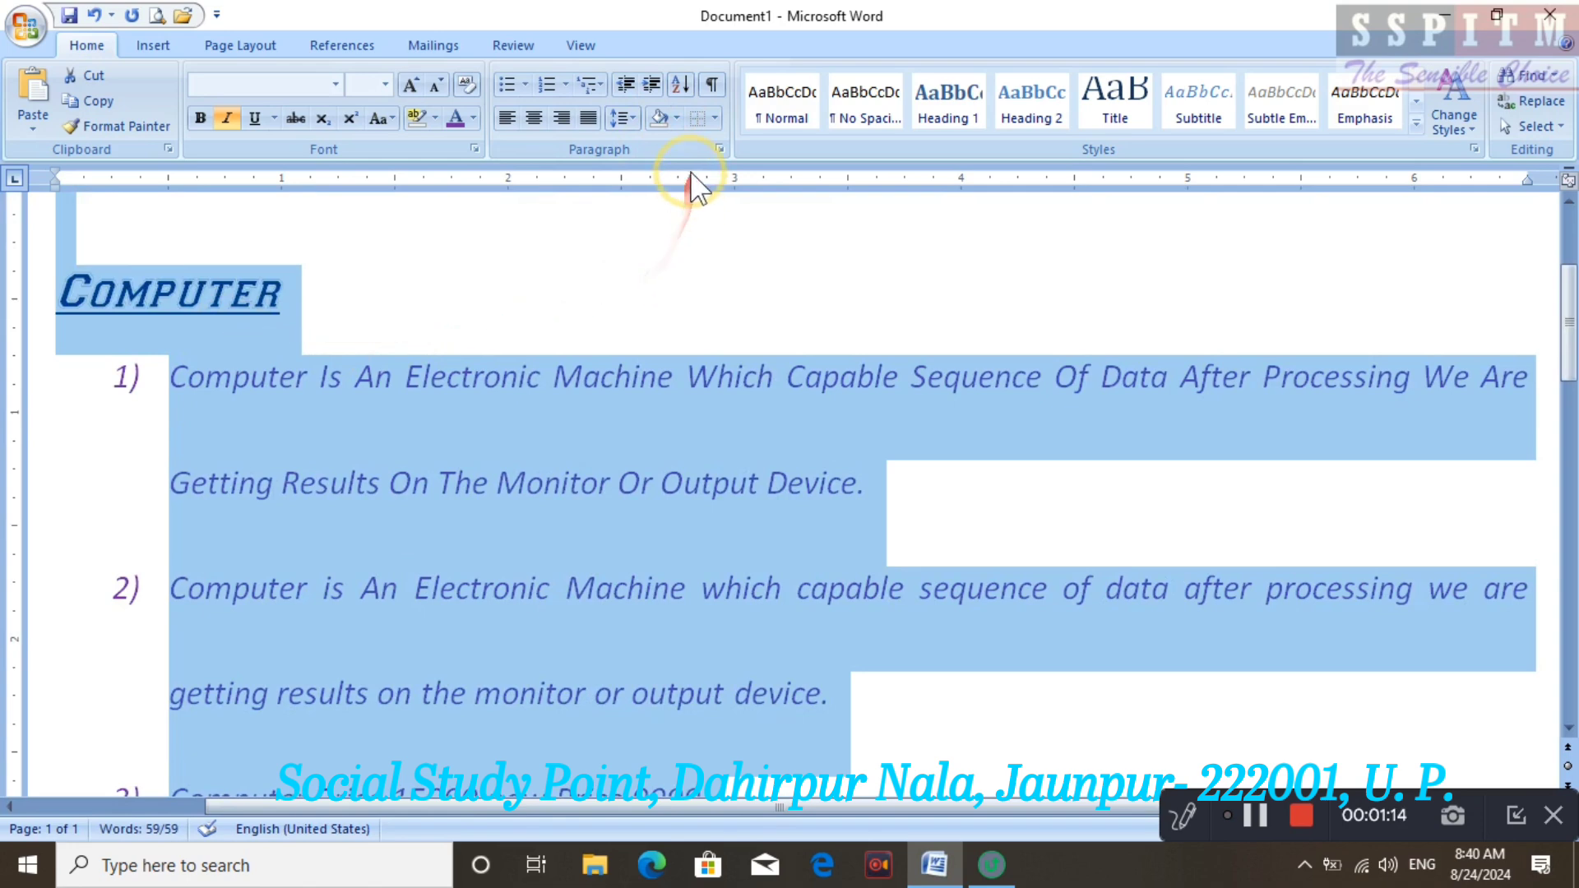
Sort the selected paragraphs as text in descending order, and undo both sorts
left_click(683, 82)
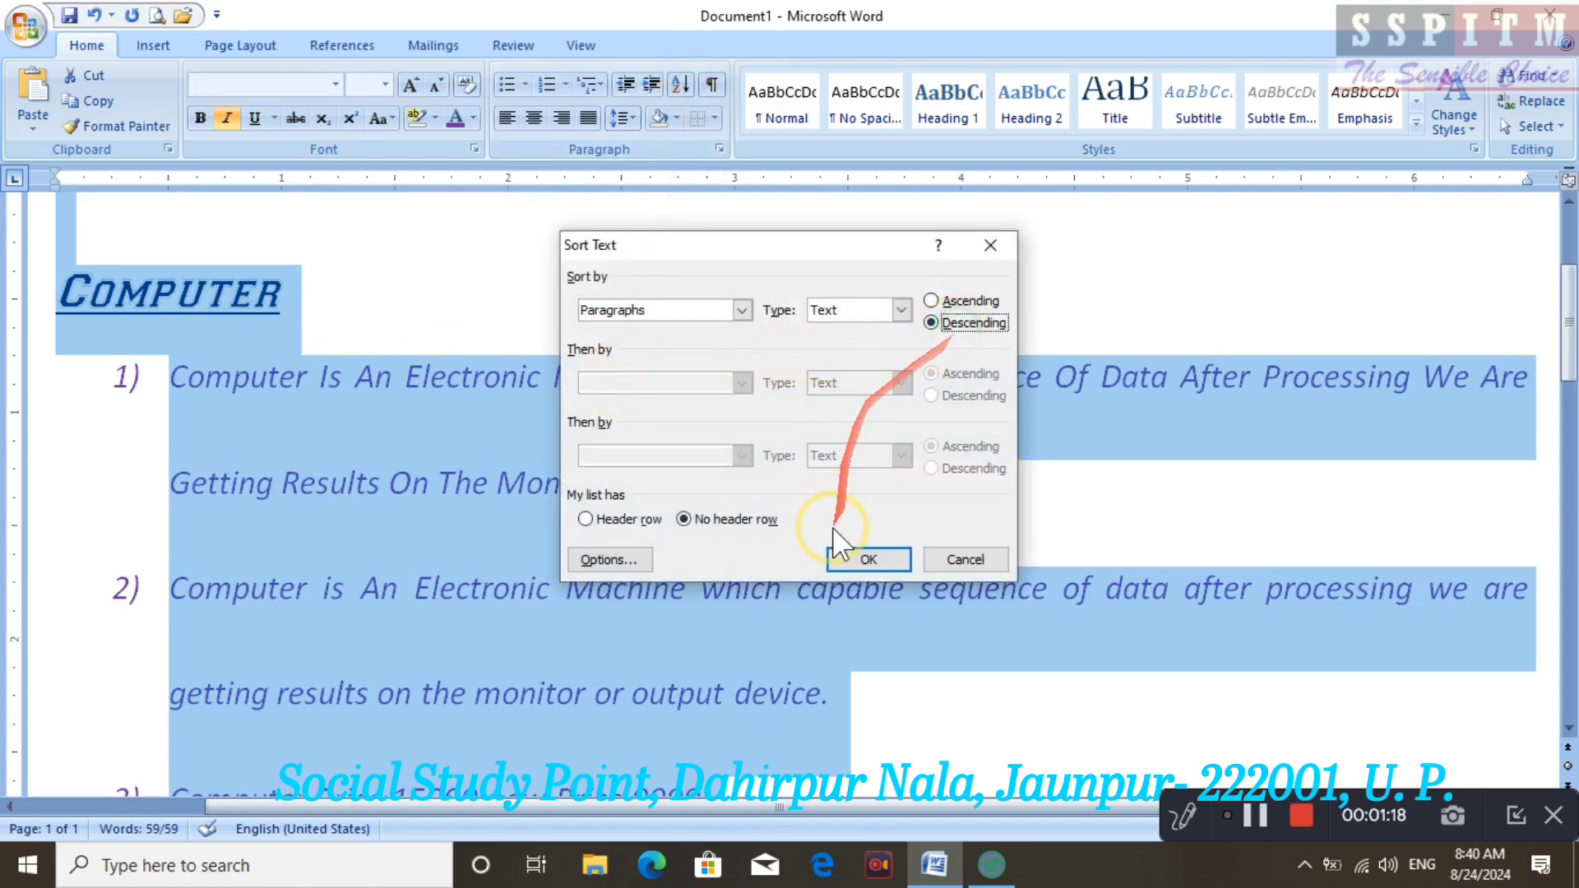
left_click(852, 560)
scroll(533, 564, "up", 3)
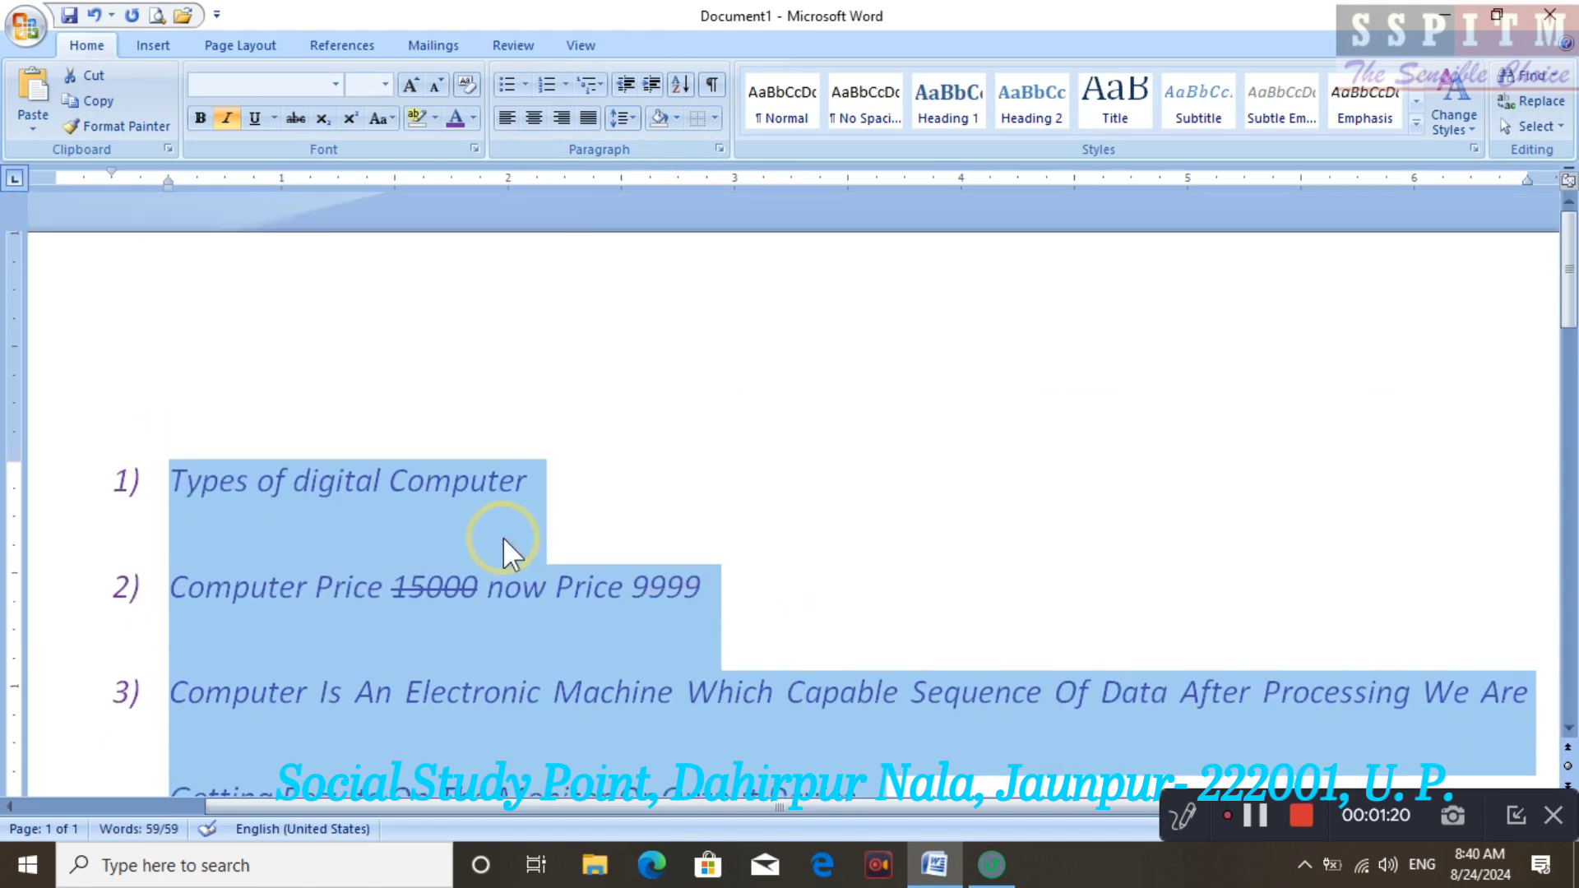
scroll(357, 506, "down", 3)
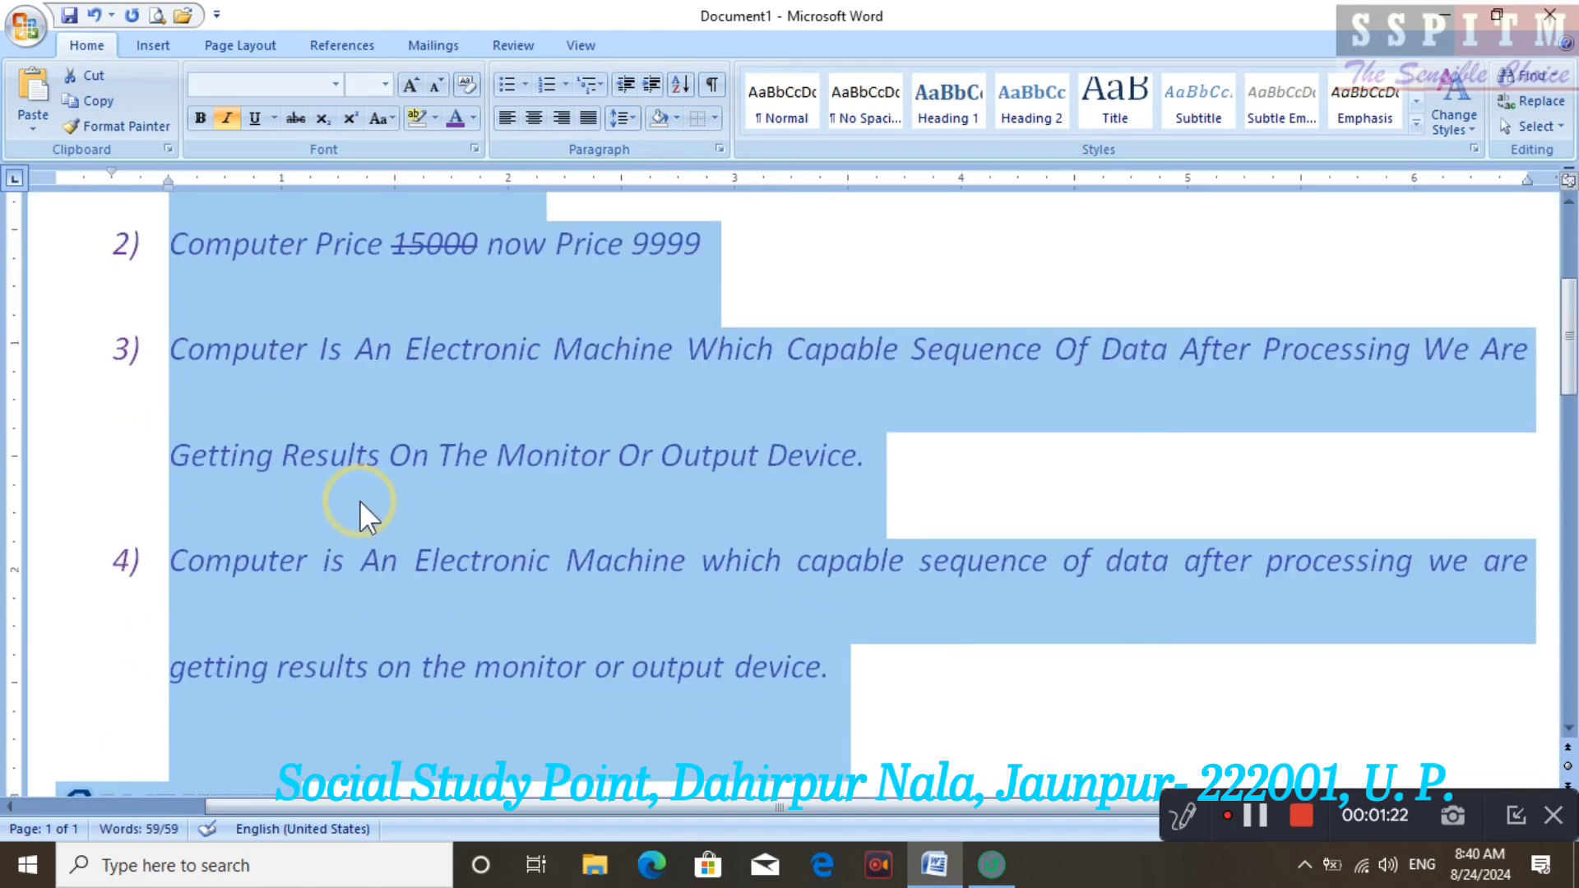
scroll(359, 501, "down", 2)
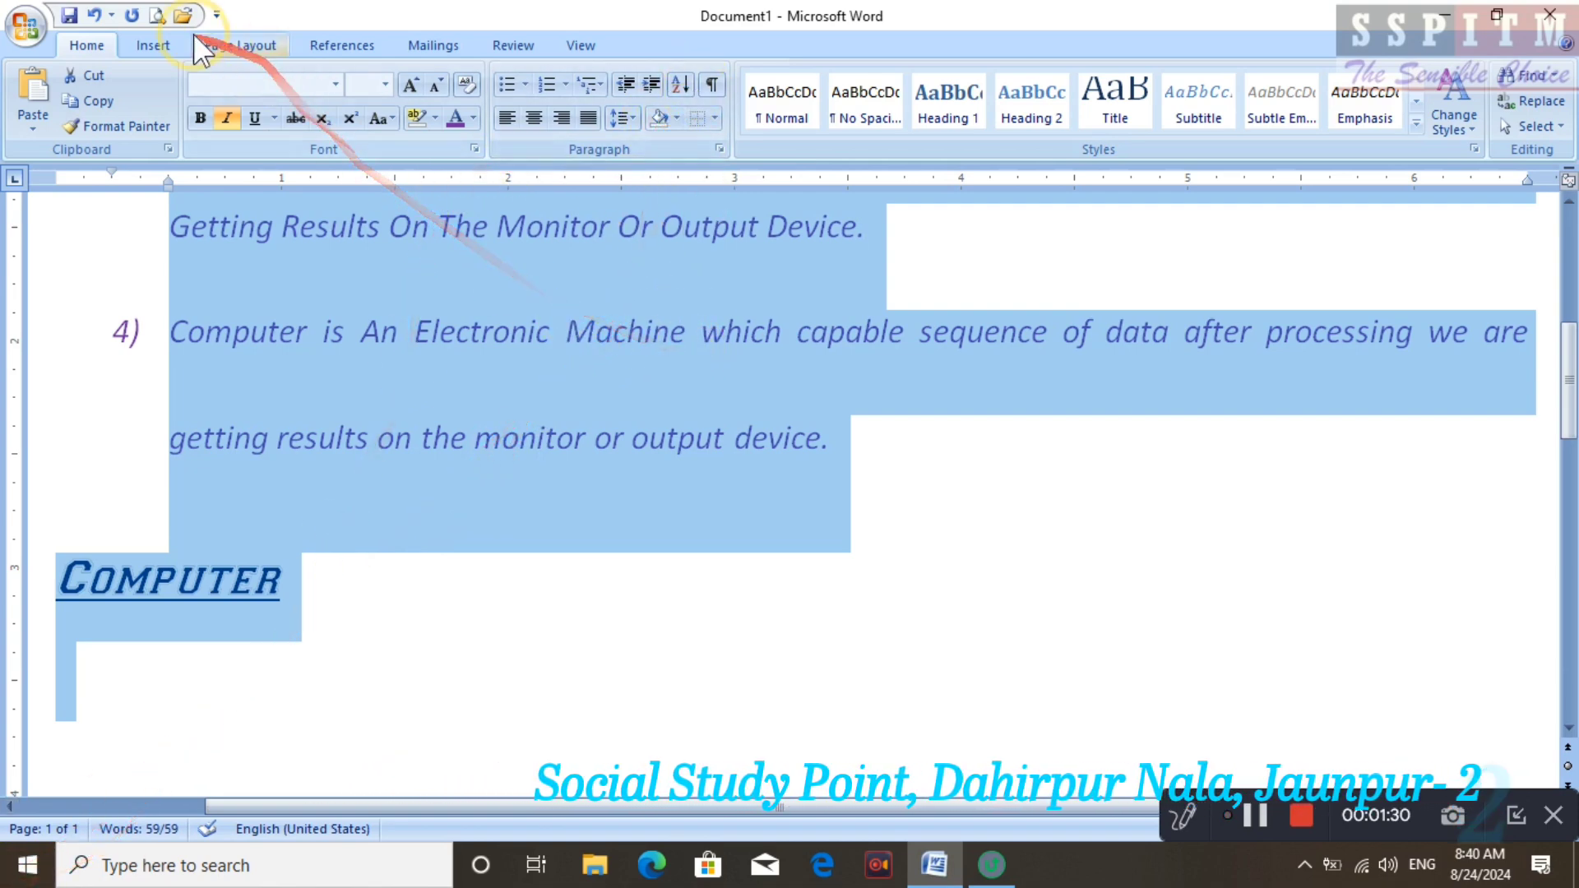
left_click(97, 15)
left_click(97, 16)
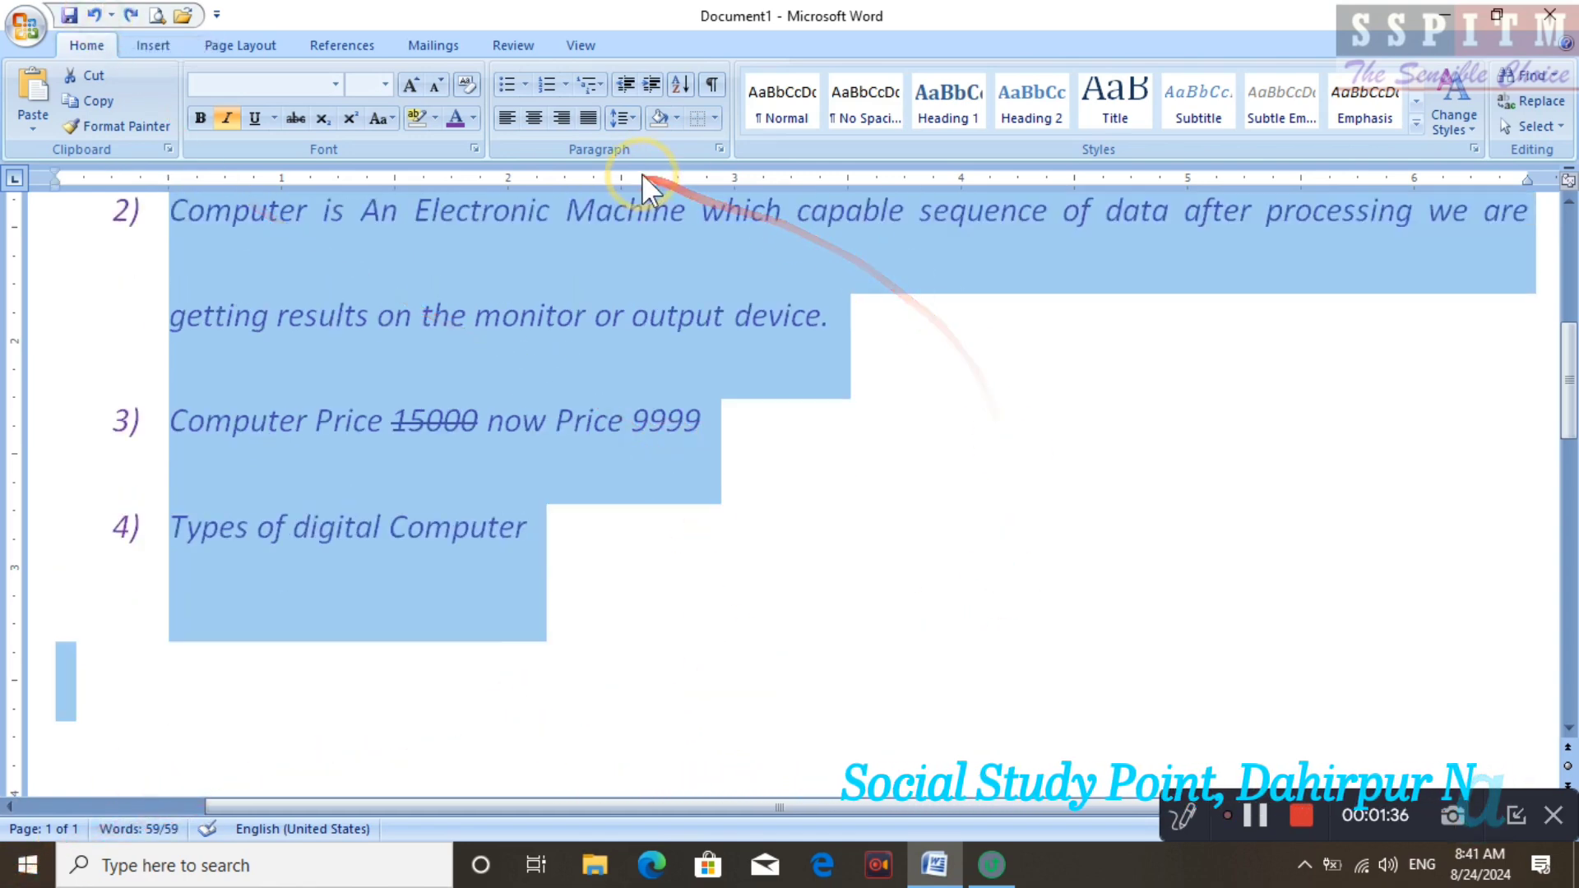
Show and hide the paragraph marks and other formatting symbols twice, ending with them hidden
left_click(712, 86)
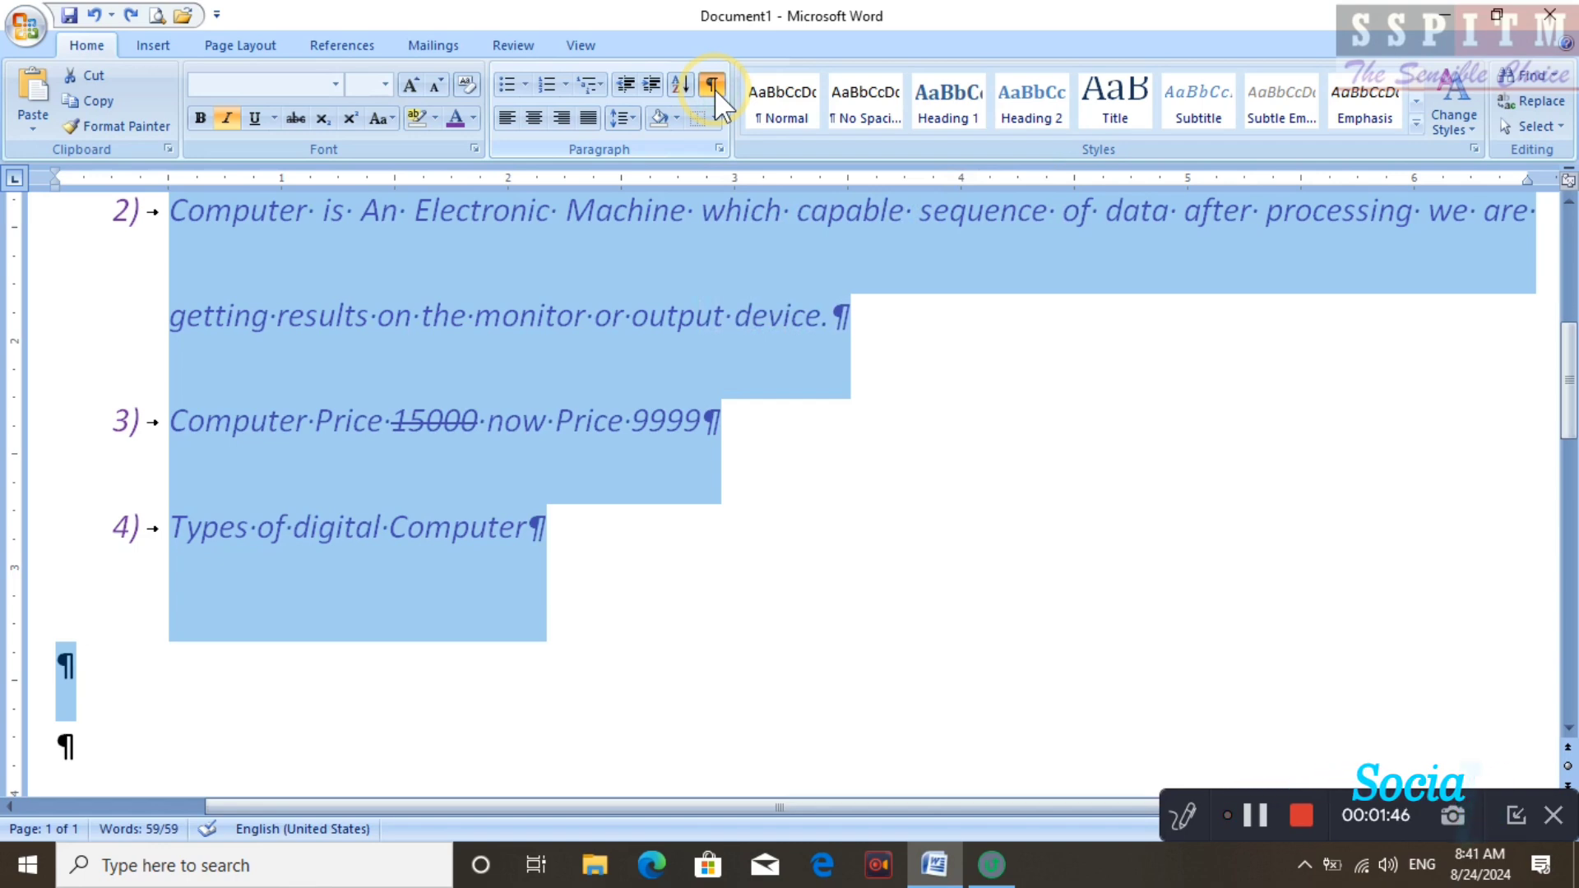
left_click(712, 86)
left_click(712, 85)
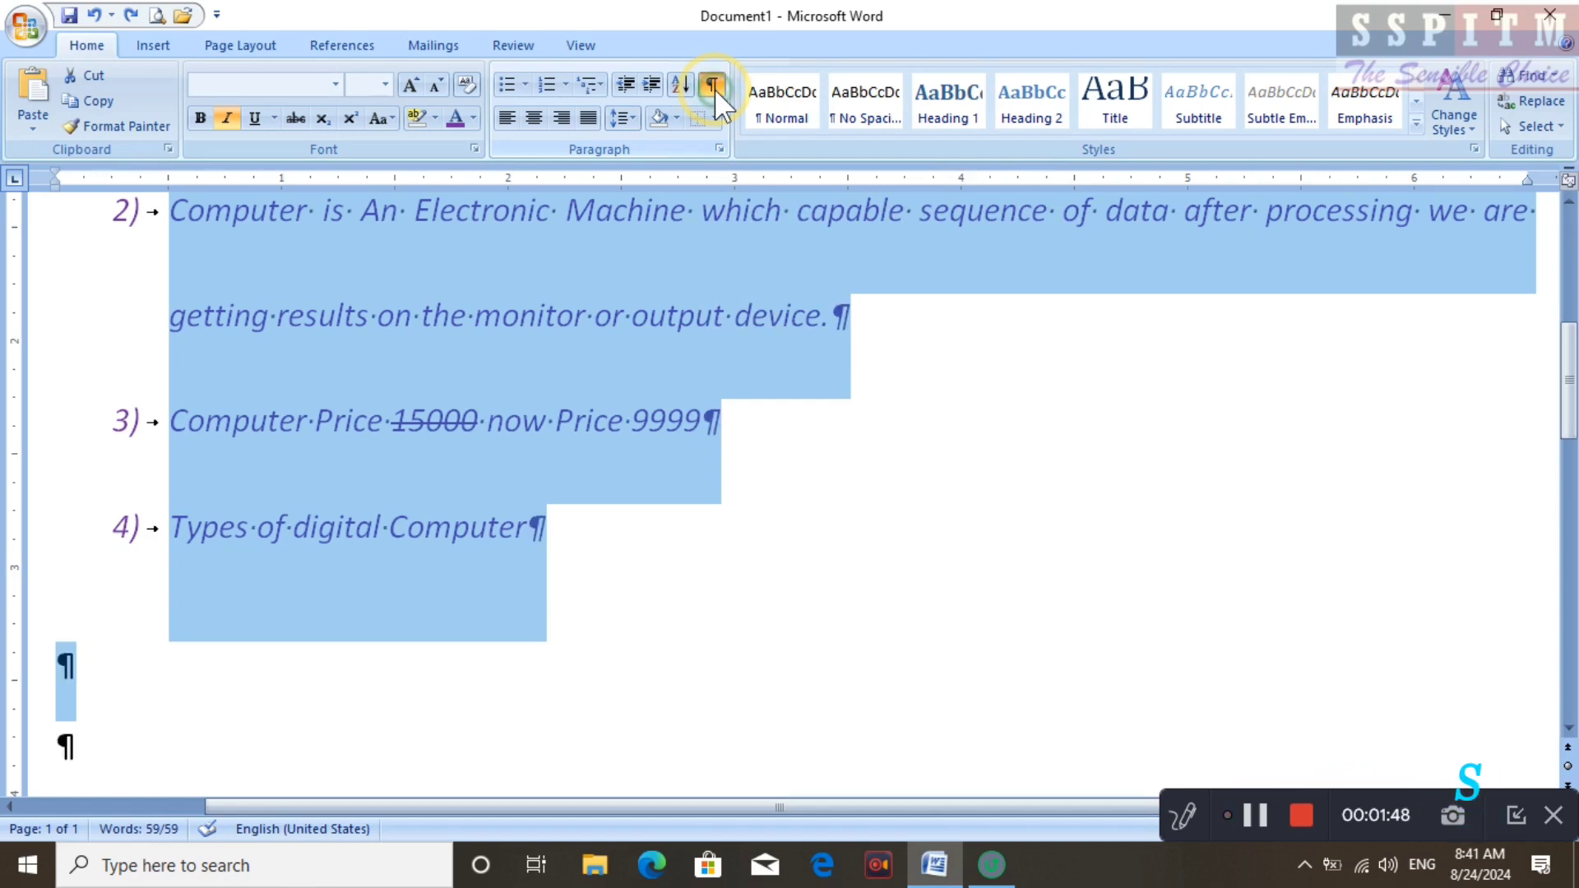
left_click(713, 85)
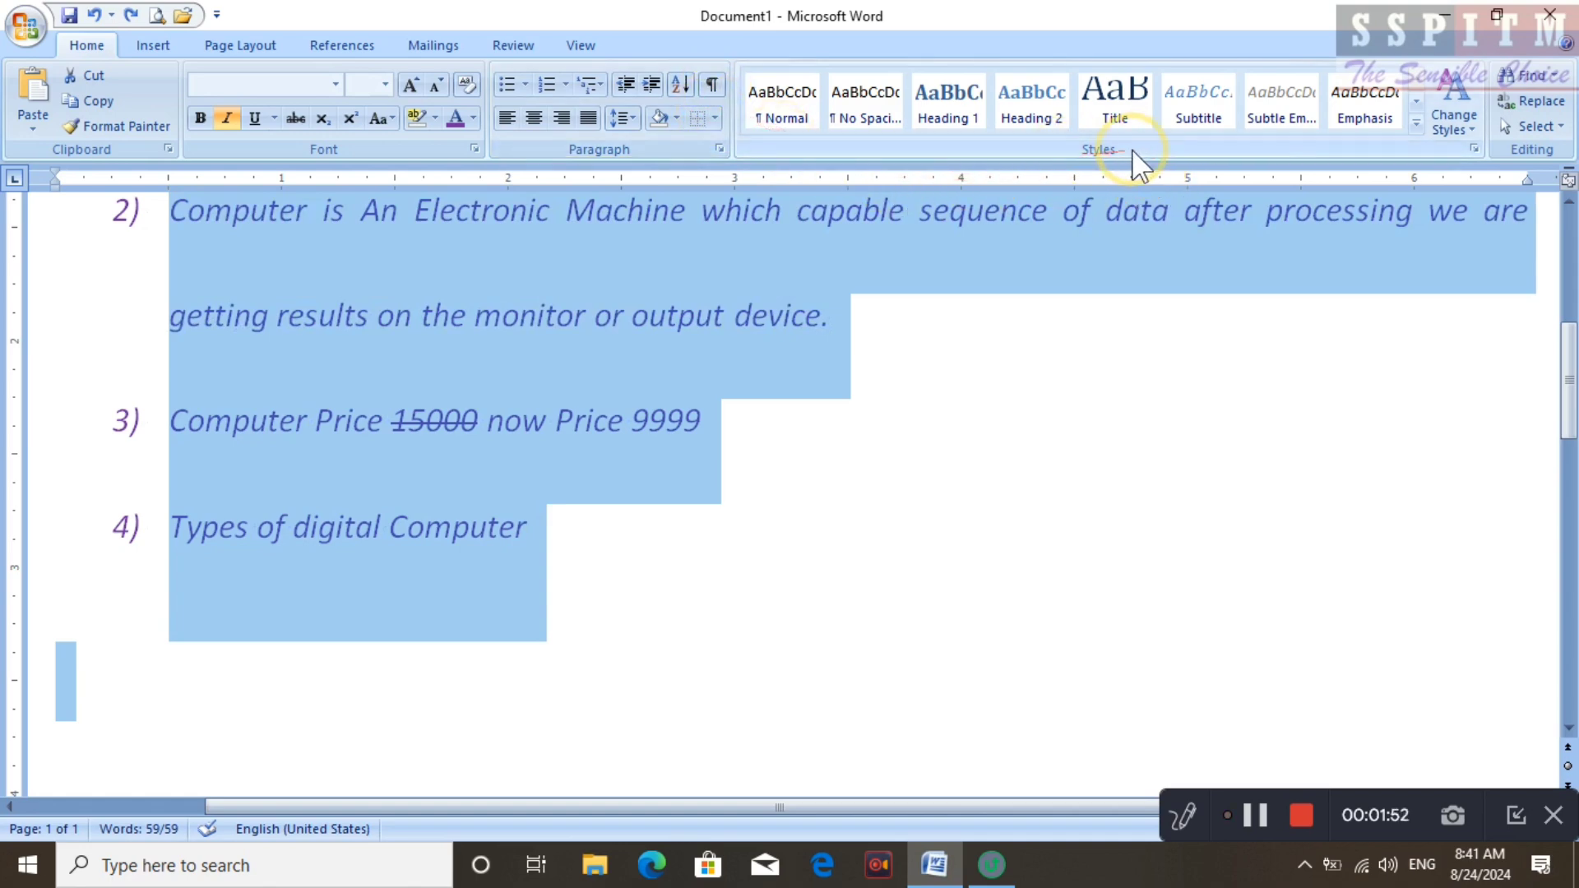
Apply the Subtitle quick style to the selected heading and numbered list
scroll(1022, 219, "up", 3)
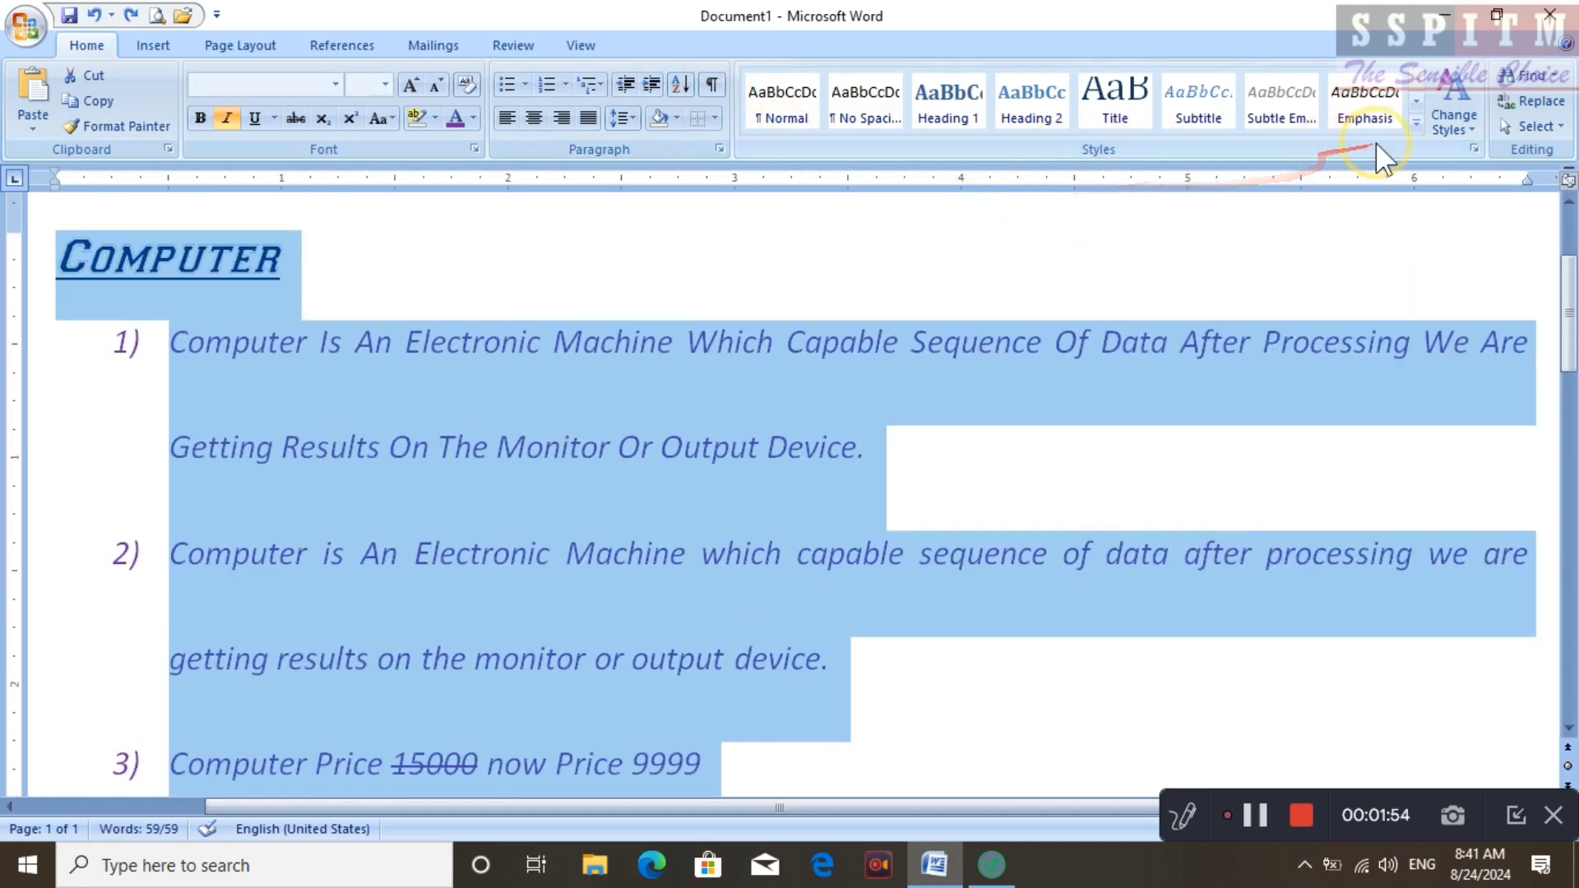
left_click(1415, 124)
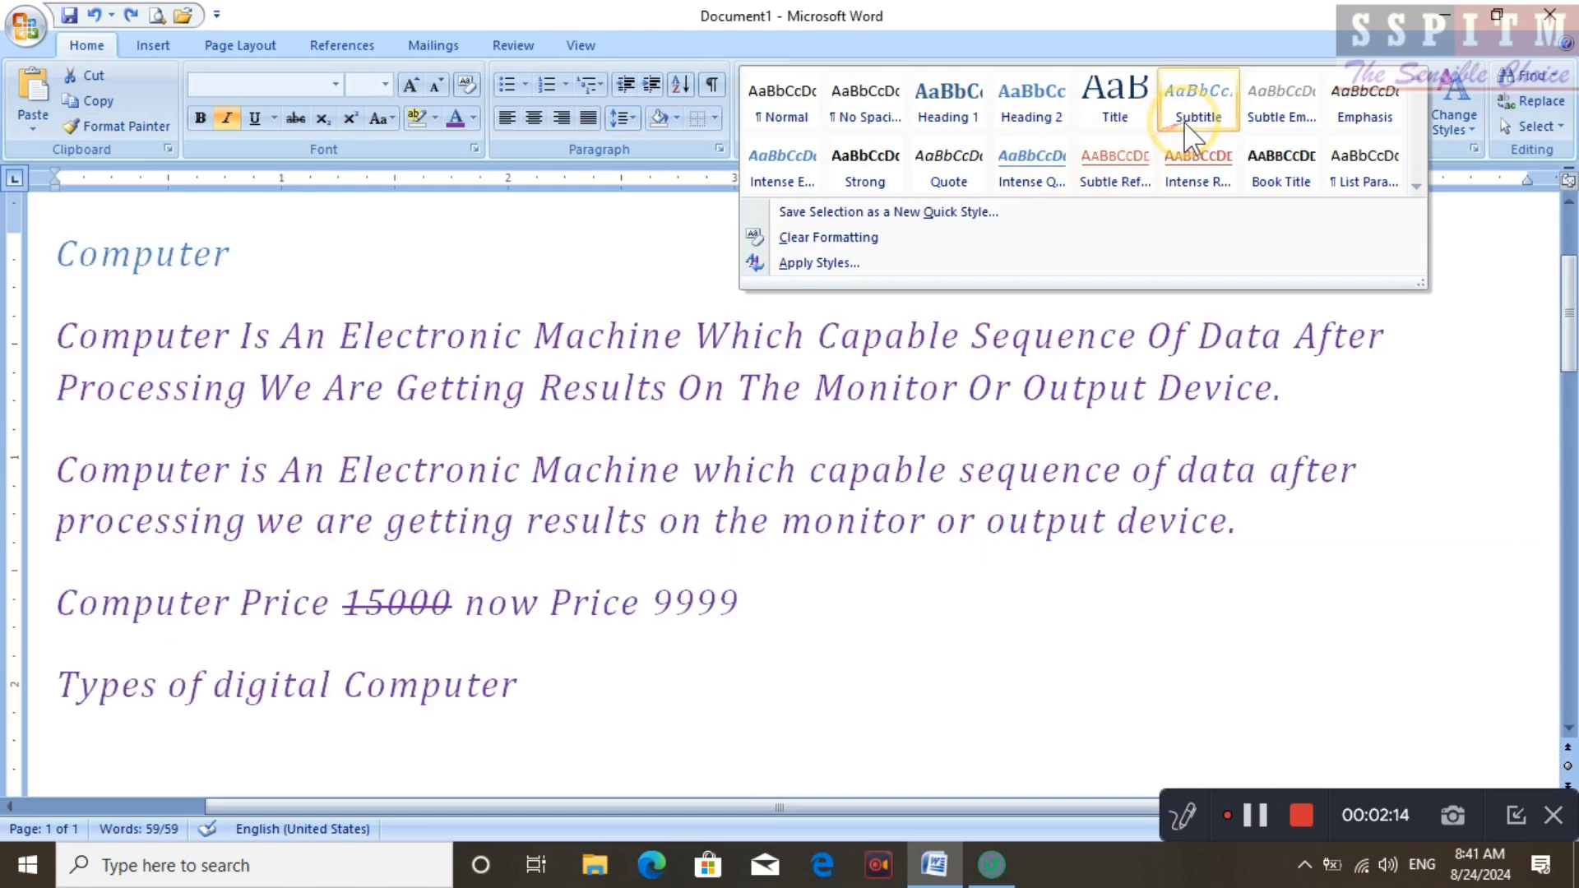
left_click(1183, 121)
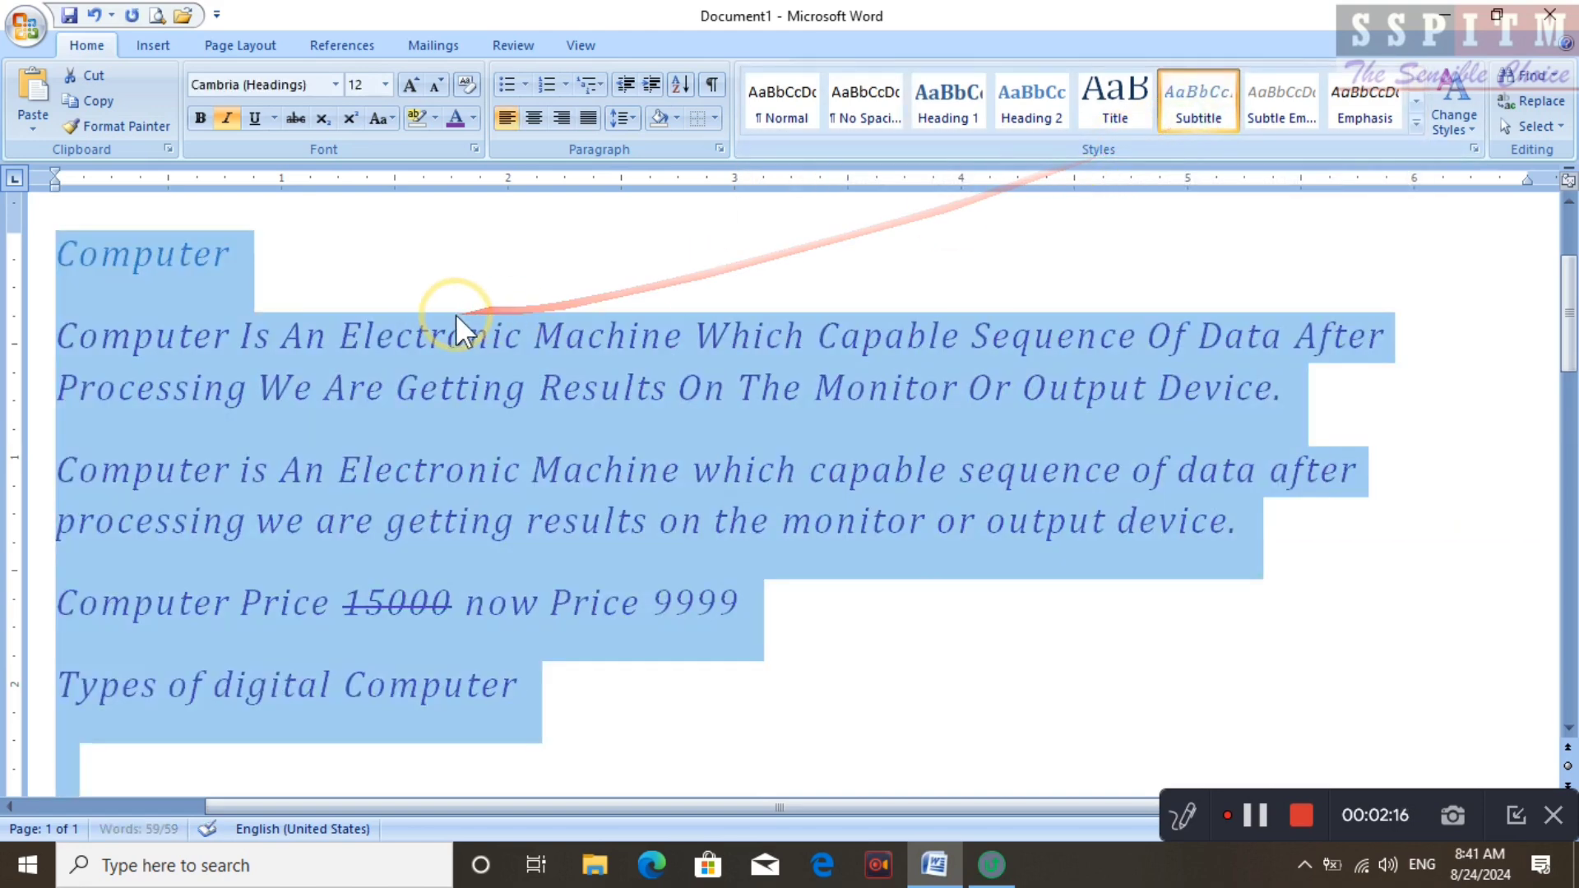
left_click(1455, 123)
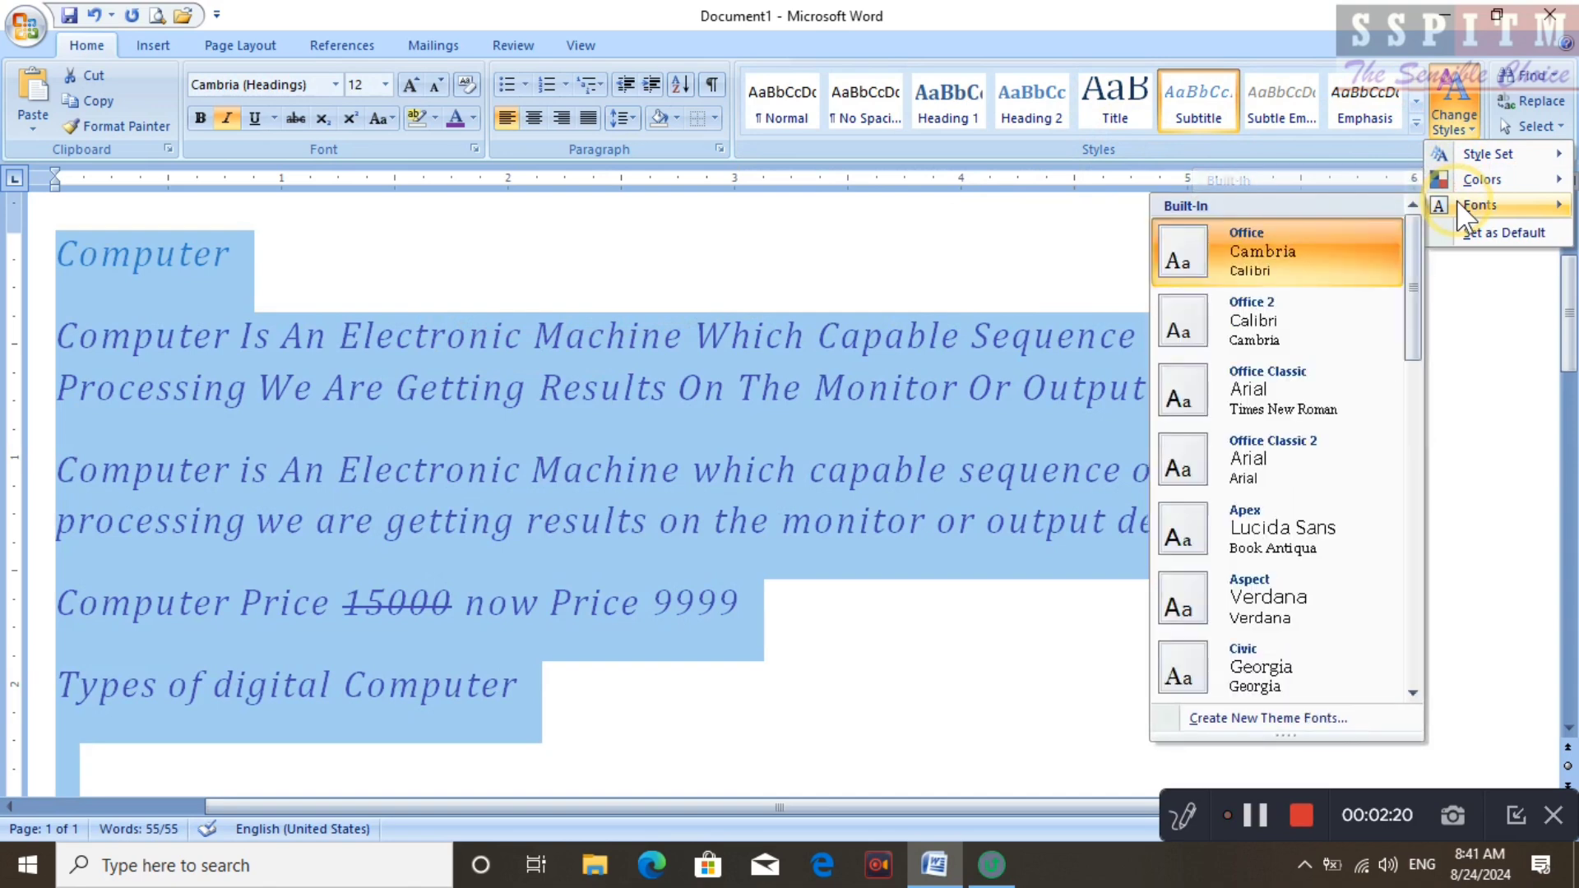
mouse_move(1476, 181)
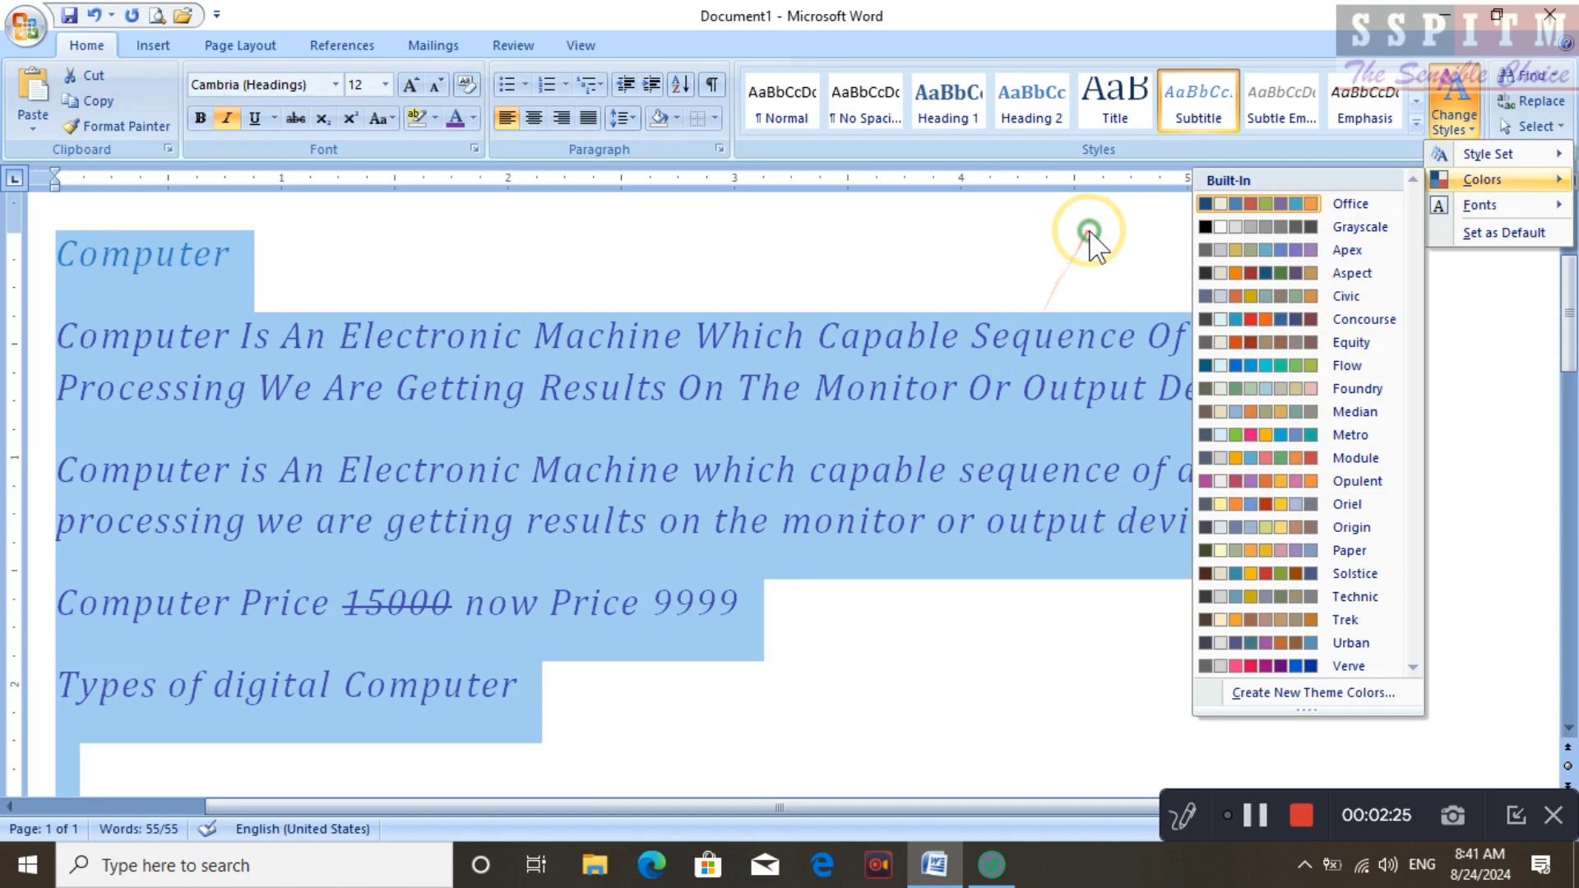
left_click(1090, 241)
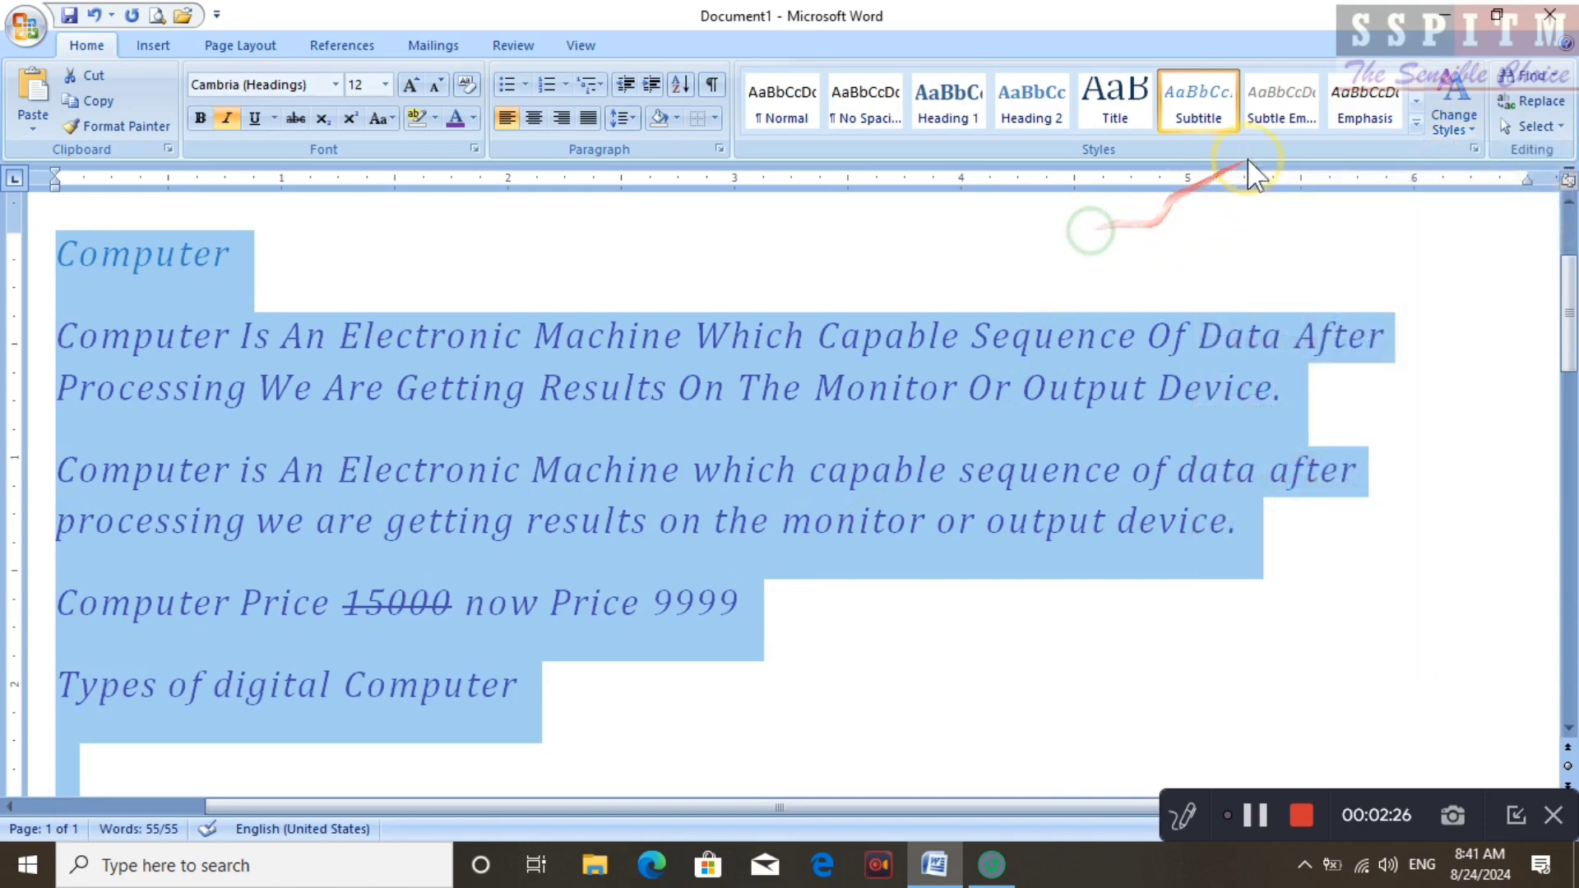
Apply the Intense Quote quick style to the selected text, look through the theme colour sets and deselect the text
left_click(1416, 125)
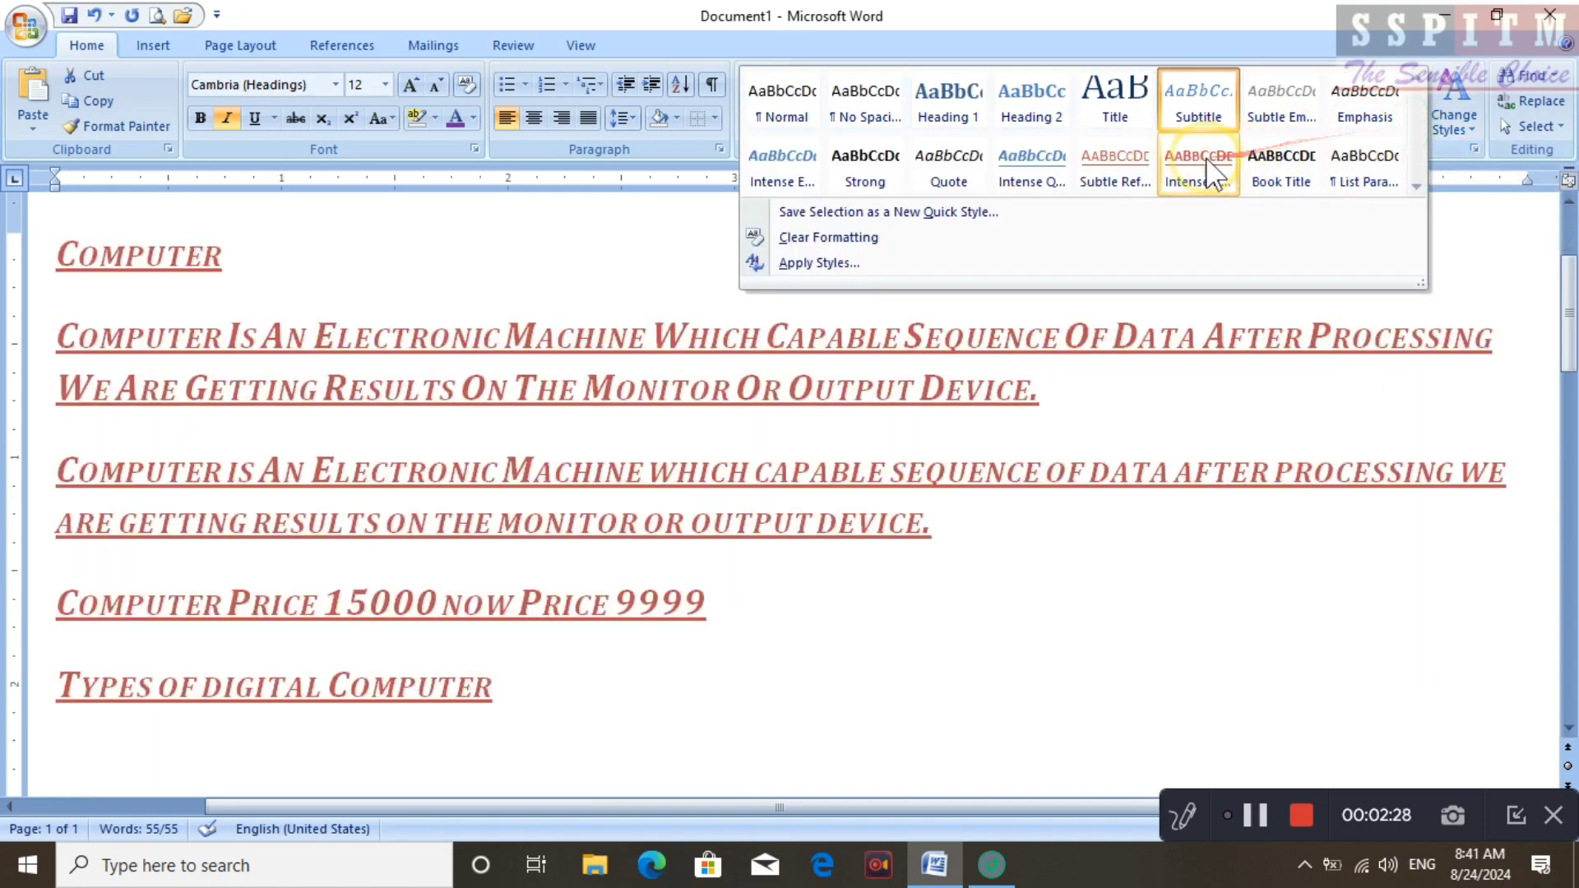
left_click(1038, 173)
left_click(1440, 107)
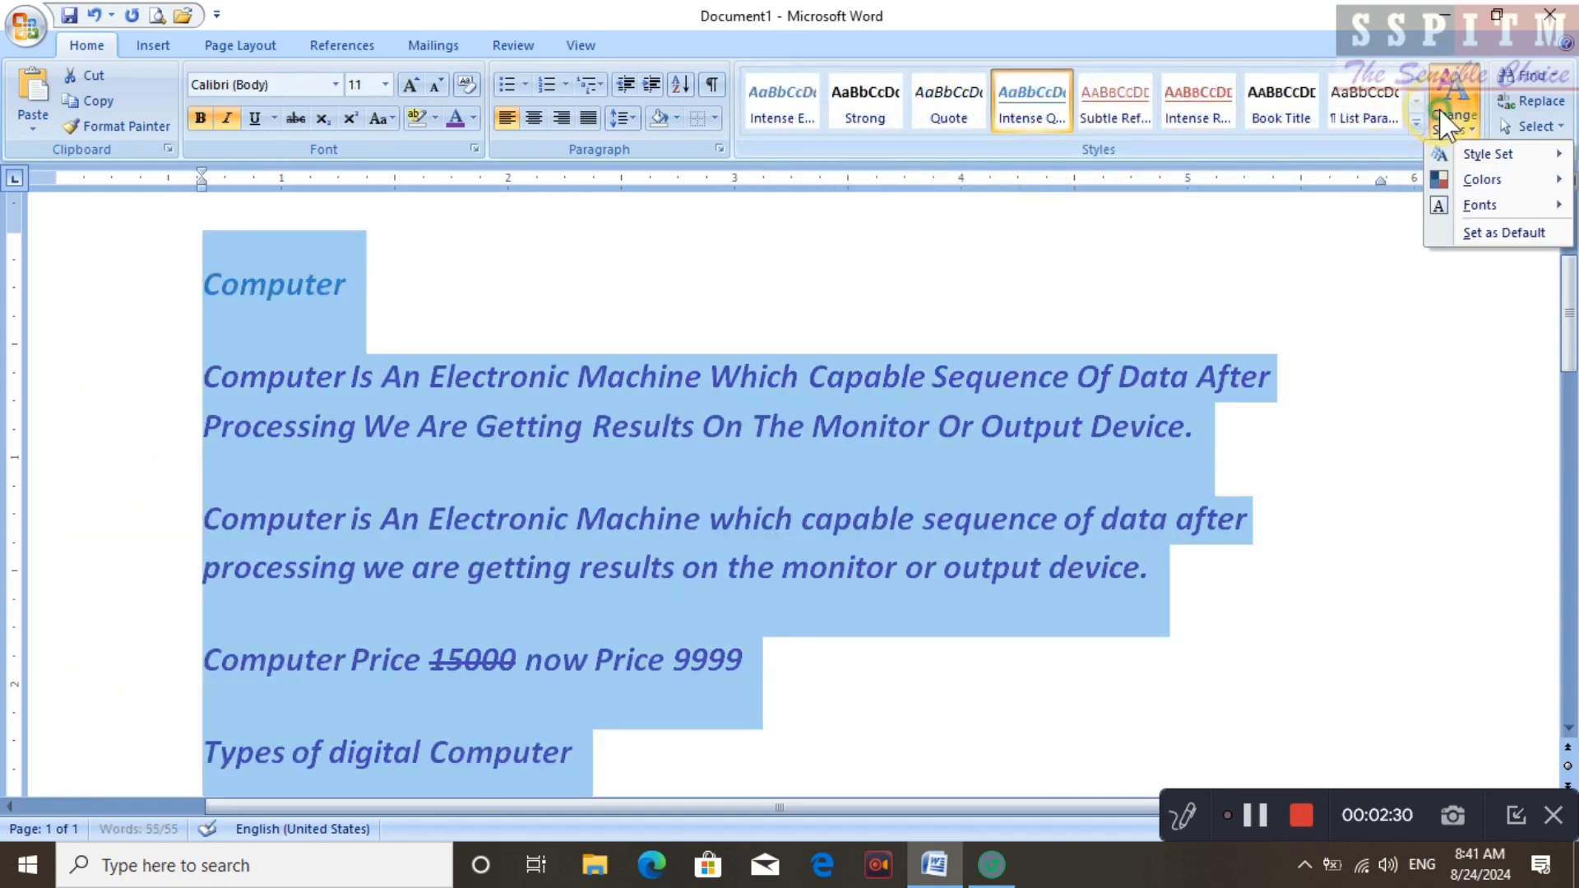
mouse_move(1481, 180)
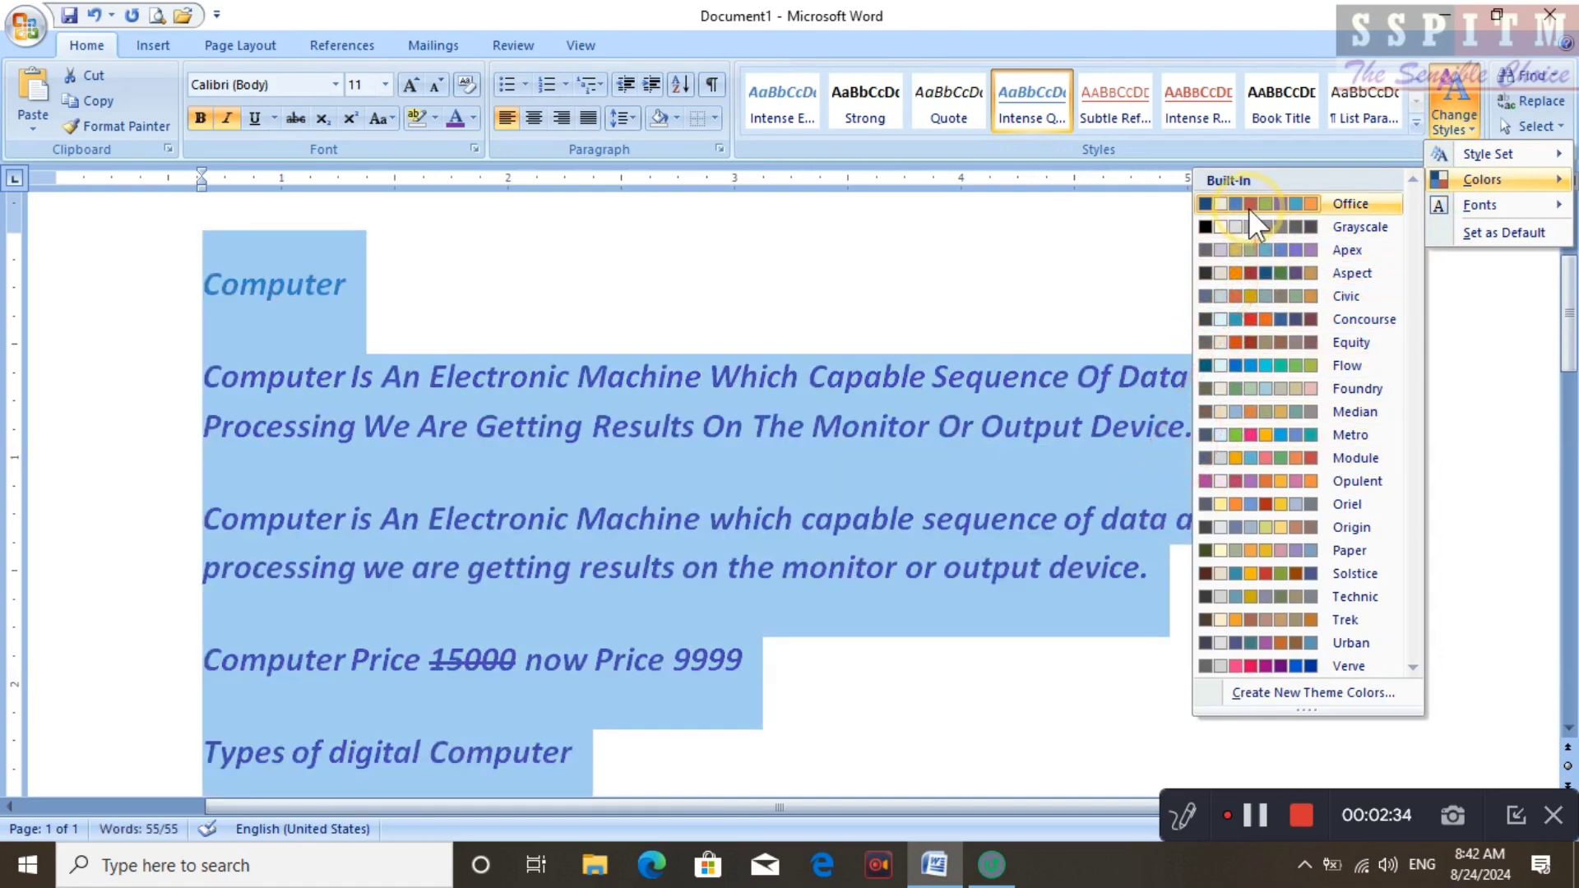
left_click(1262, 297)
left_click(1262, 297)
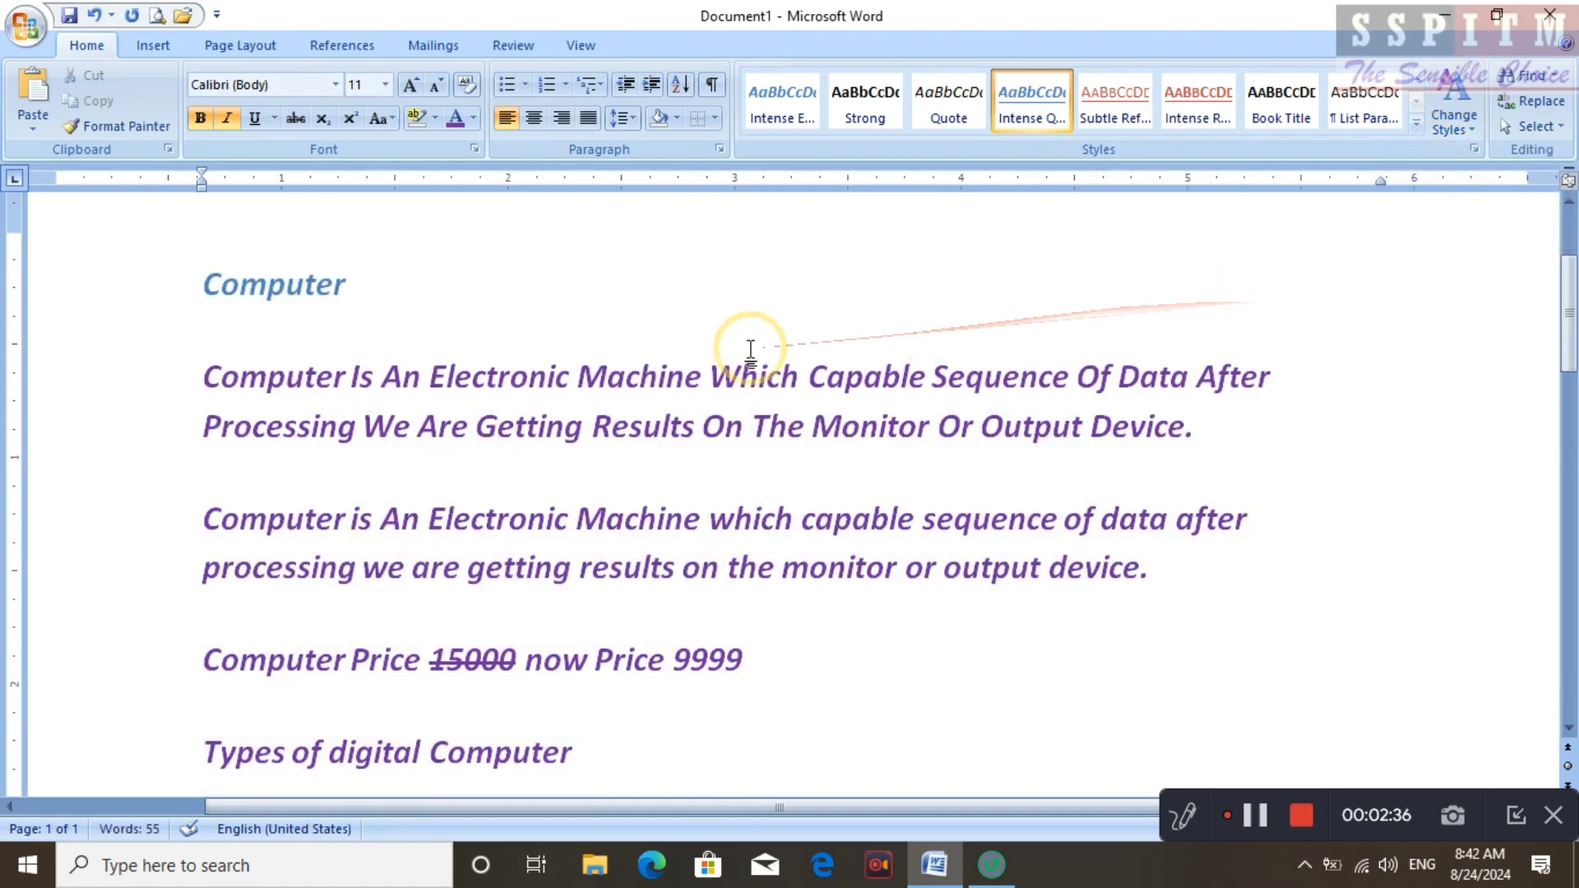
Change the document's theme fonts to the built-in Office Classic set (Arial and Times New Roman)
left_click(1460, 119)
mouse_move(1476, 165)
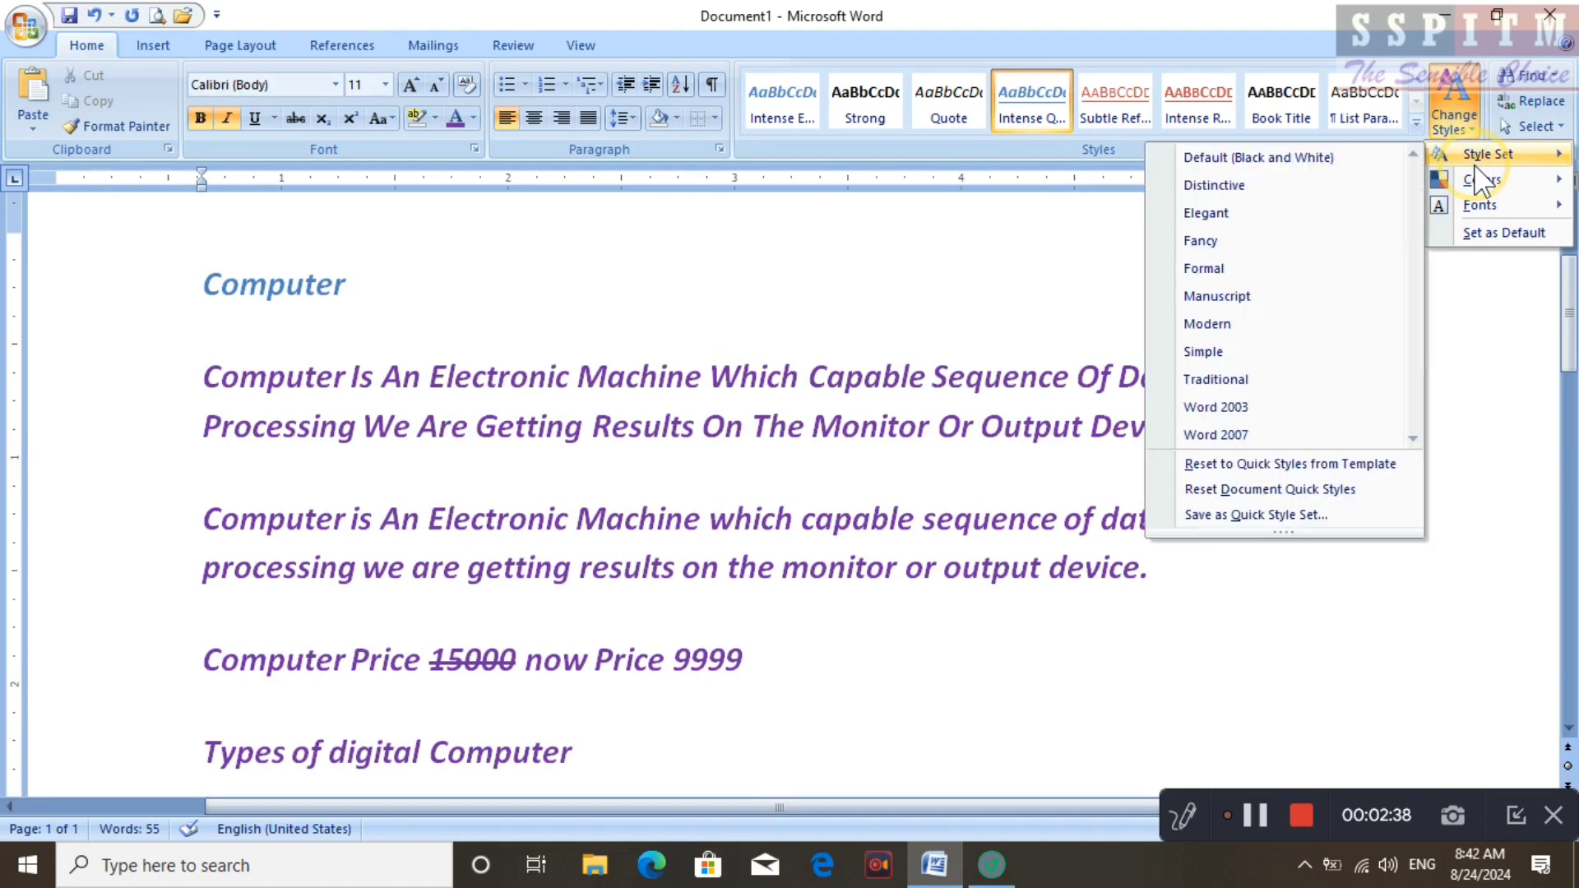
mouse_move(1479, 205)
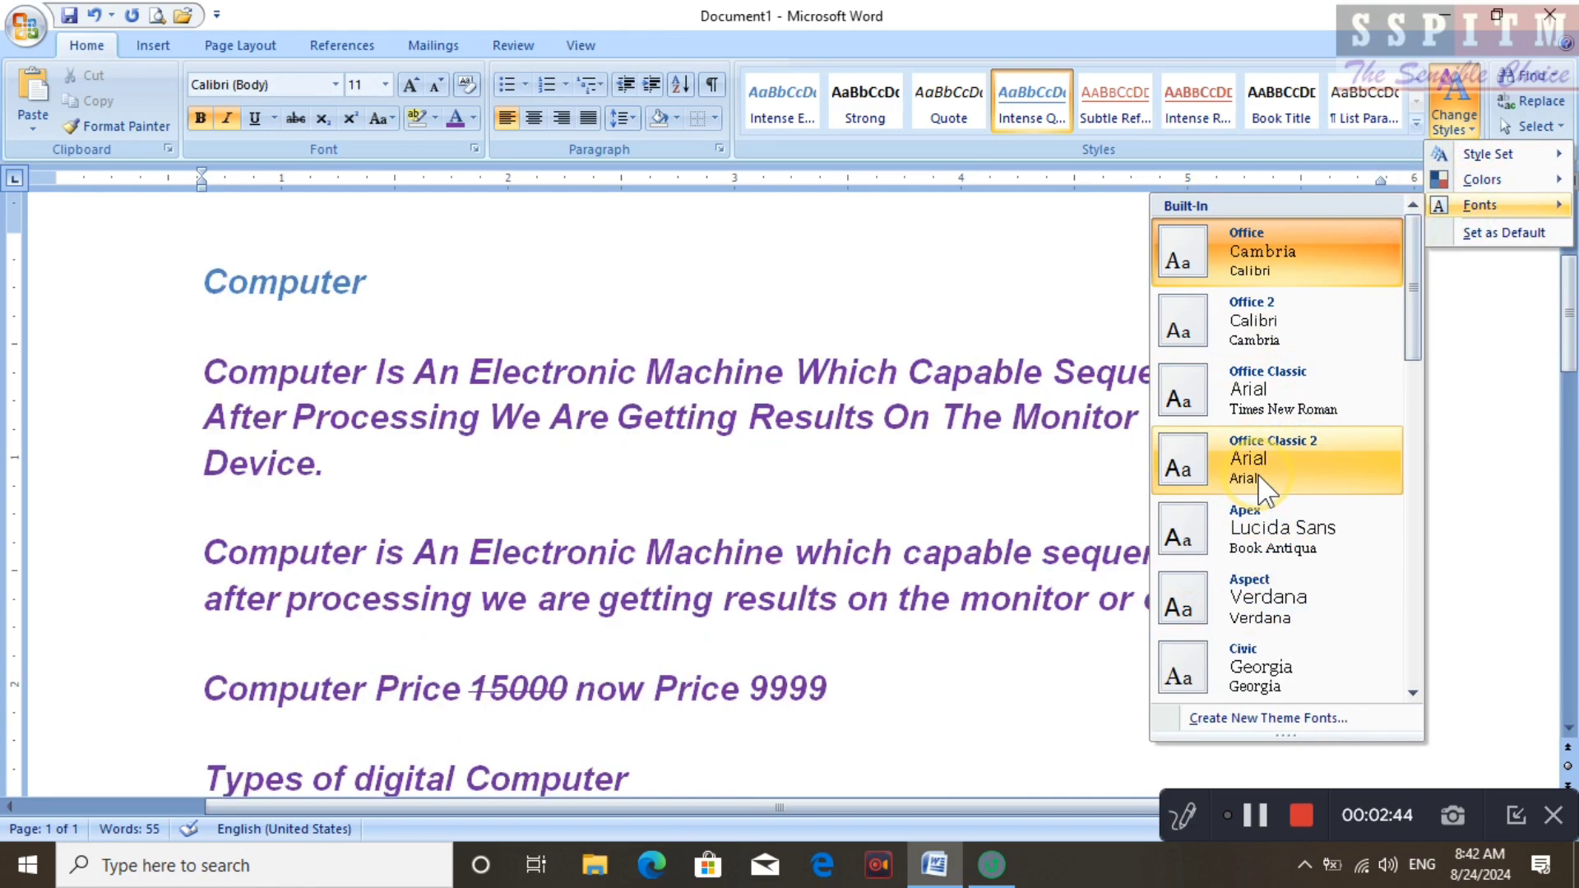
left_click(1275, 416)
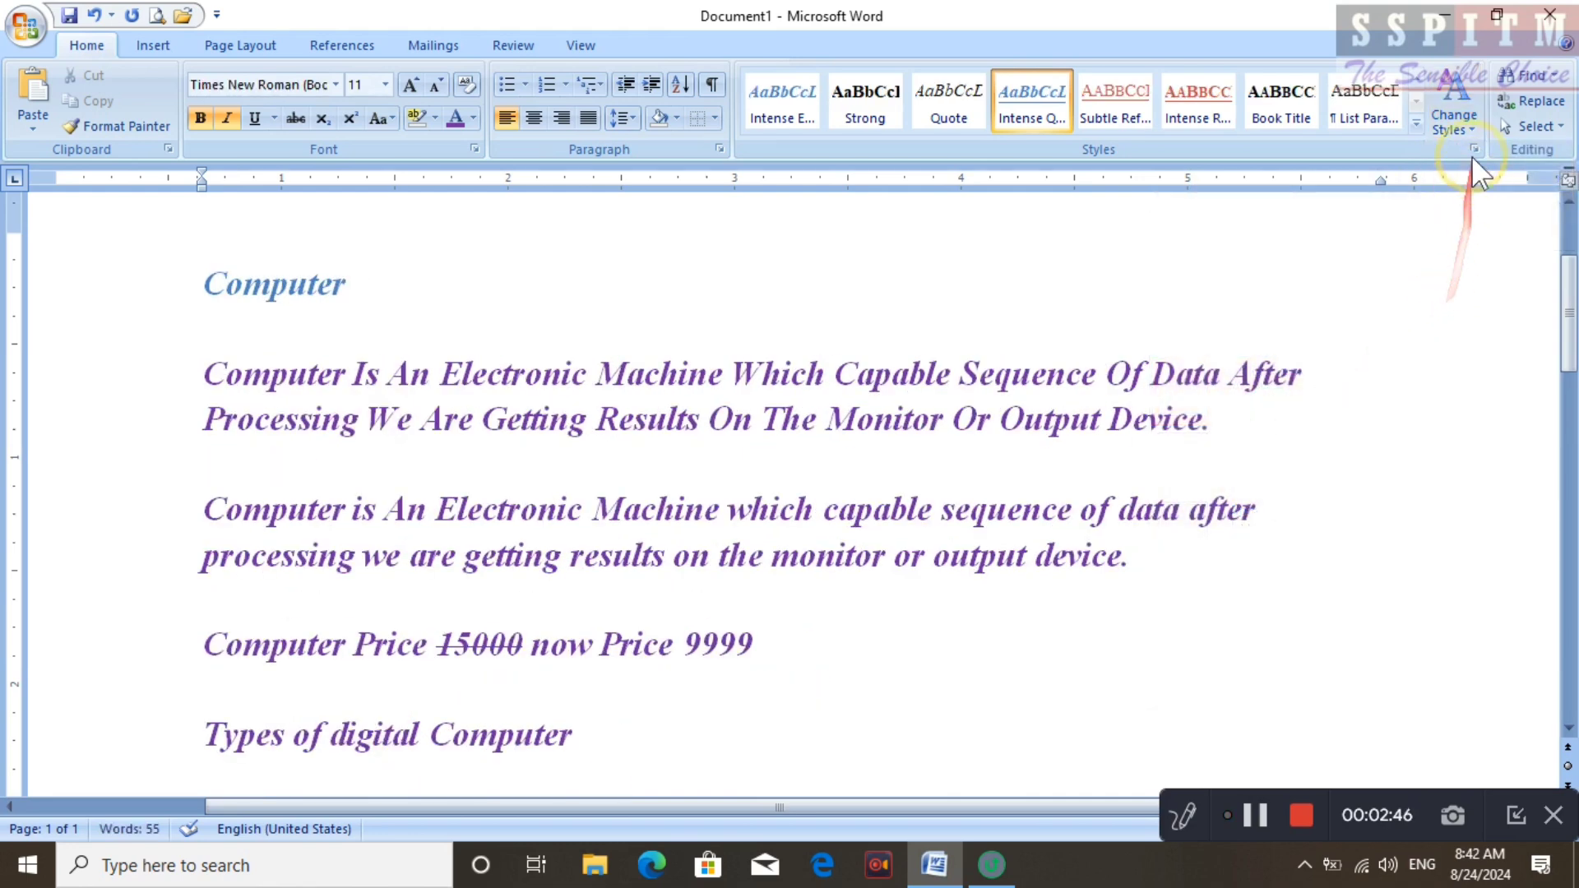
Select the whole document and apply the Subtitle, Subtle Emphasis and Emphasis quick styles to it
left_click(1413, 122)
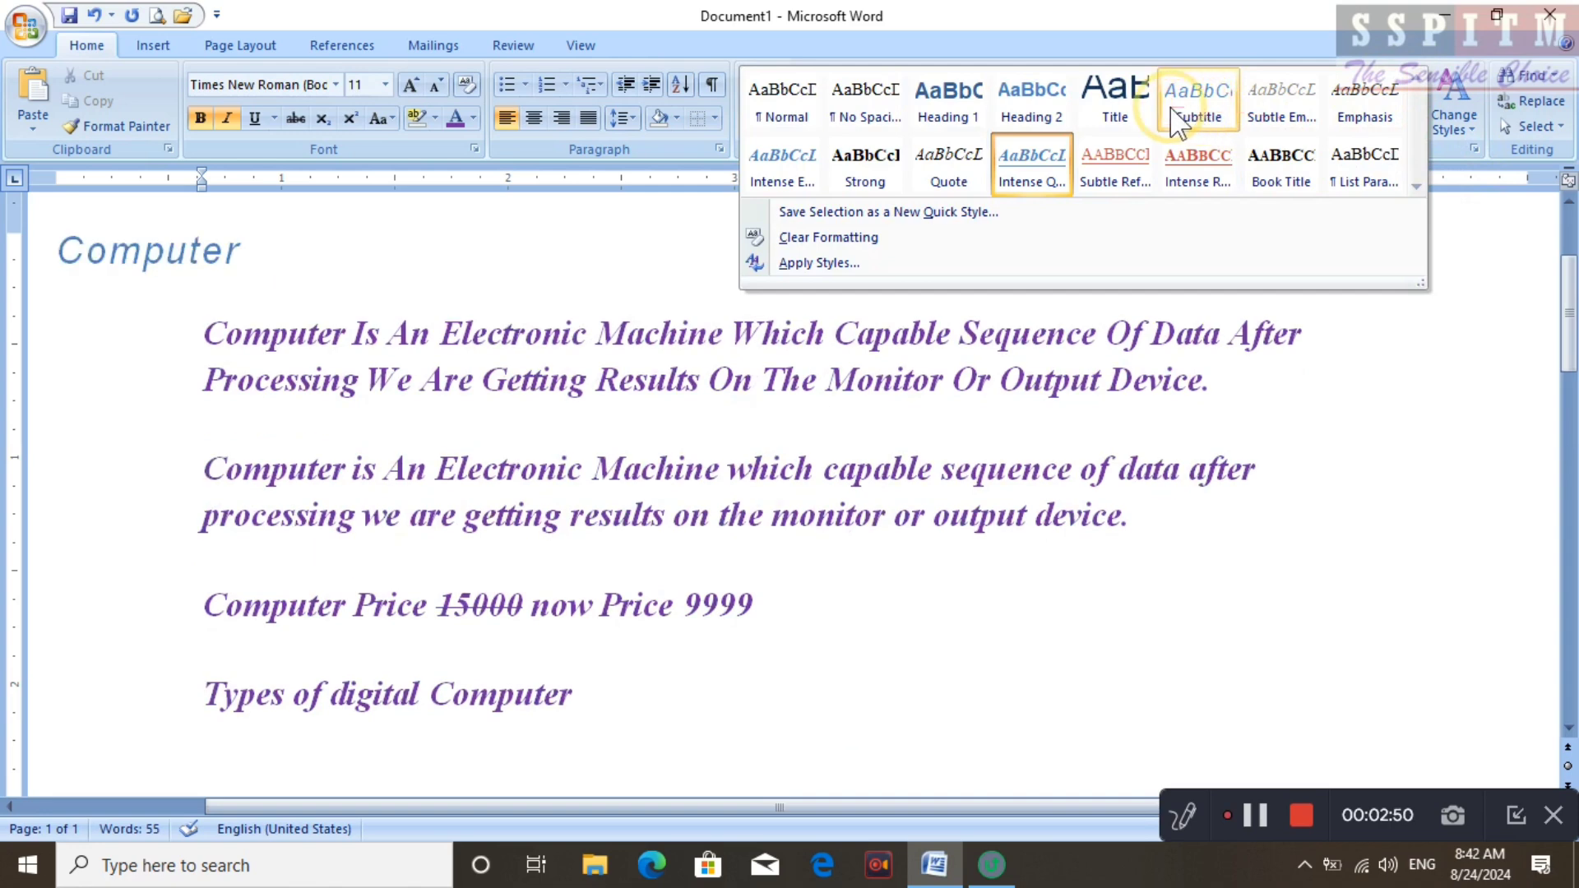
left_click(1259, 115)
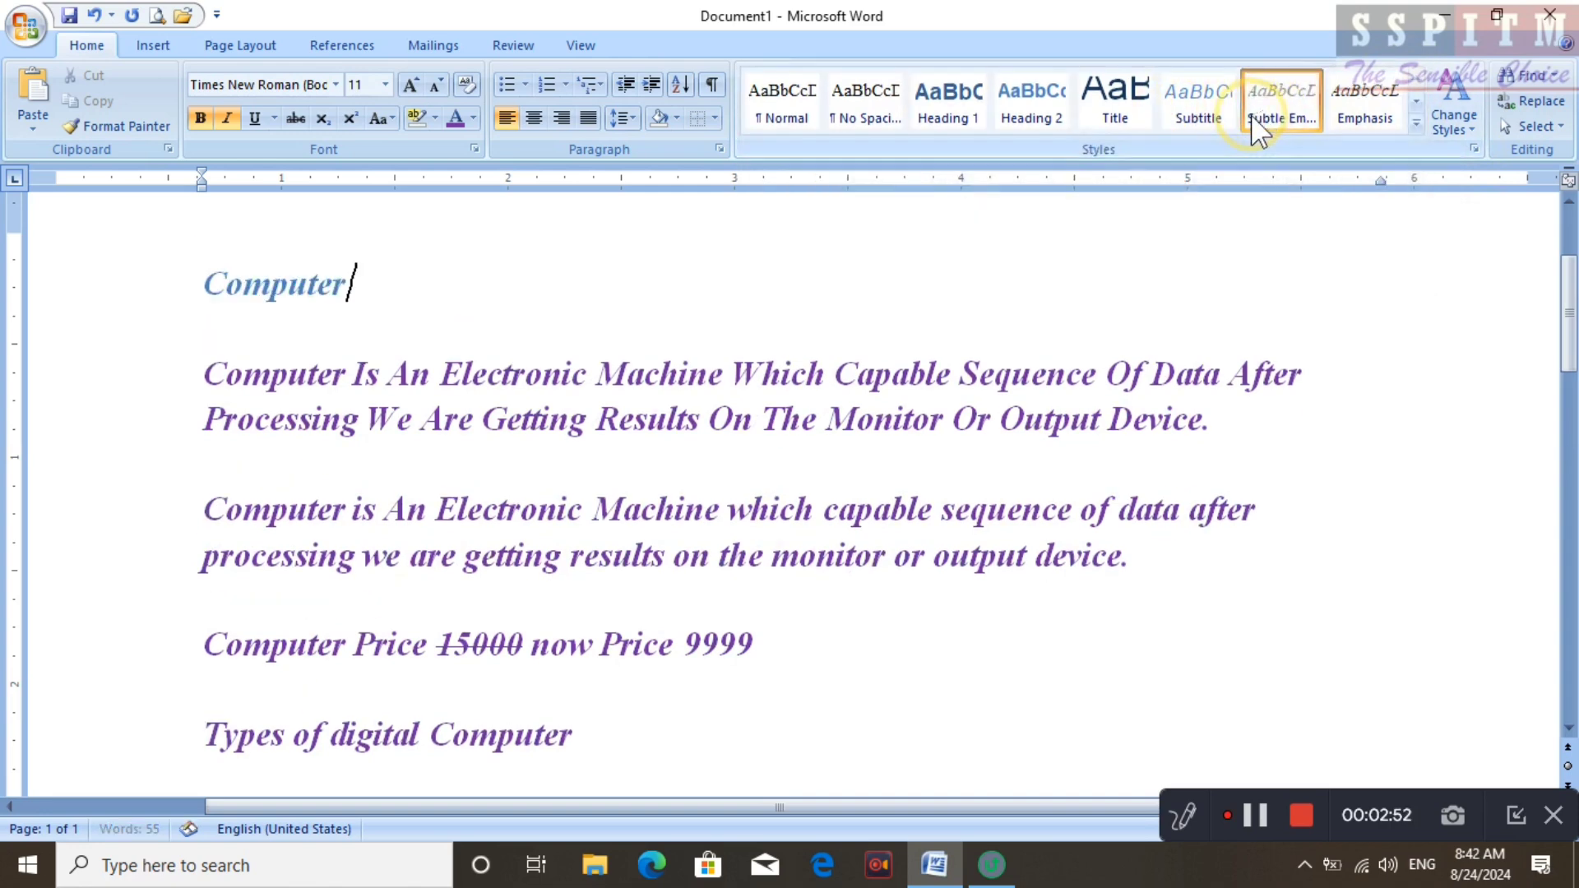
key("ctrl+a")
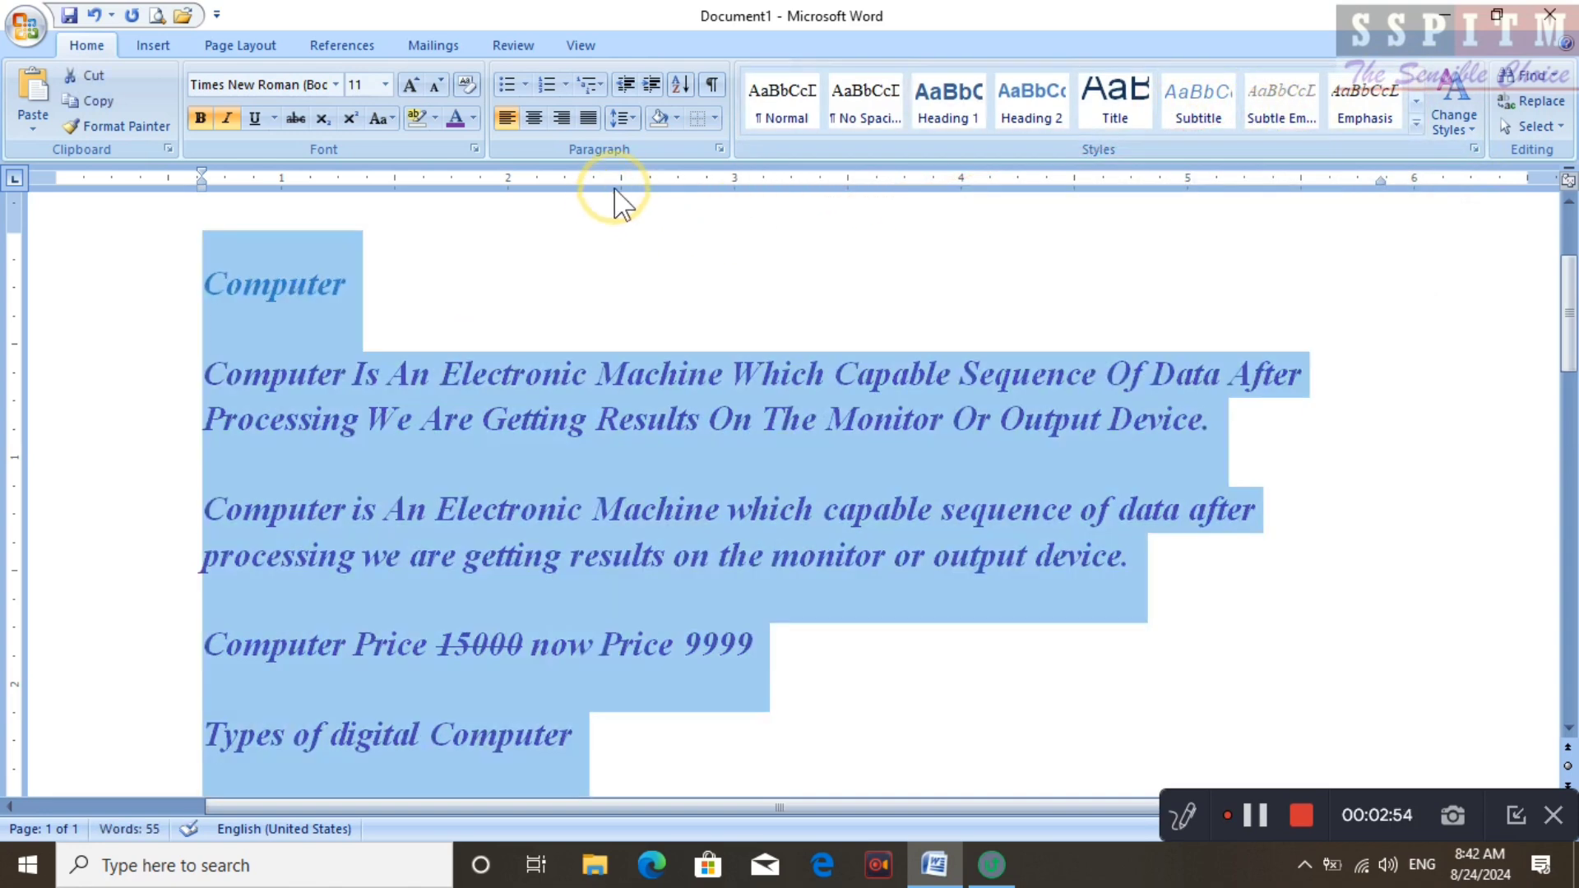
left_click(1205, 115)
left_click(1277, 119)
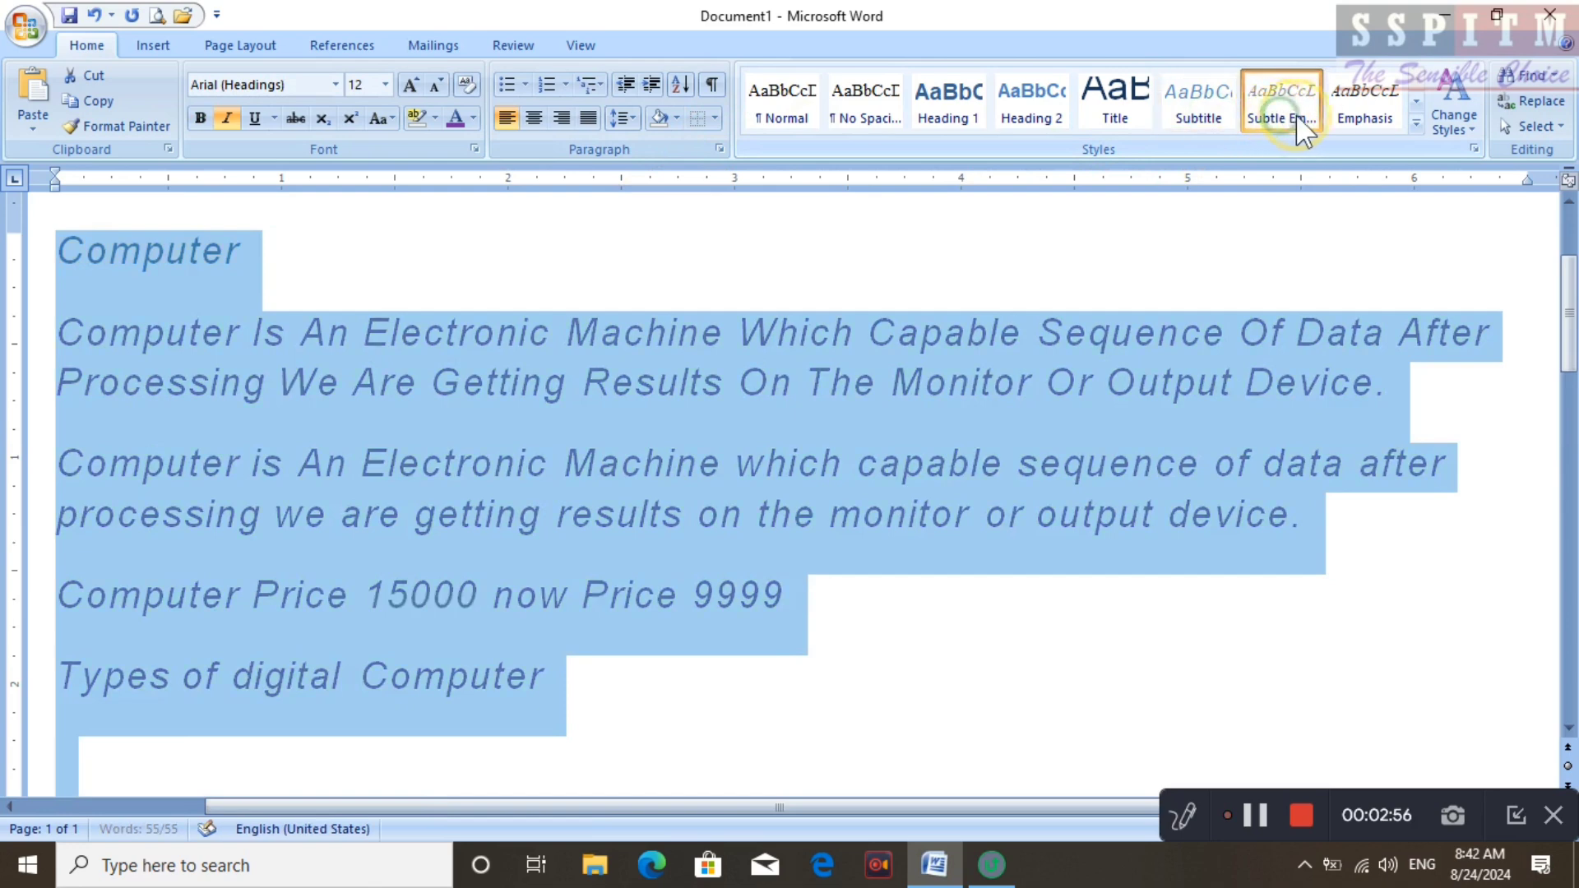
Try the Office Classic 2 theme fonts on the document and deselect the text
left_click(1454, 123)
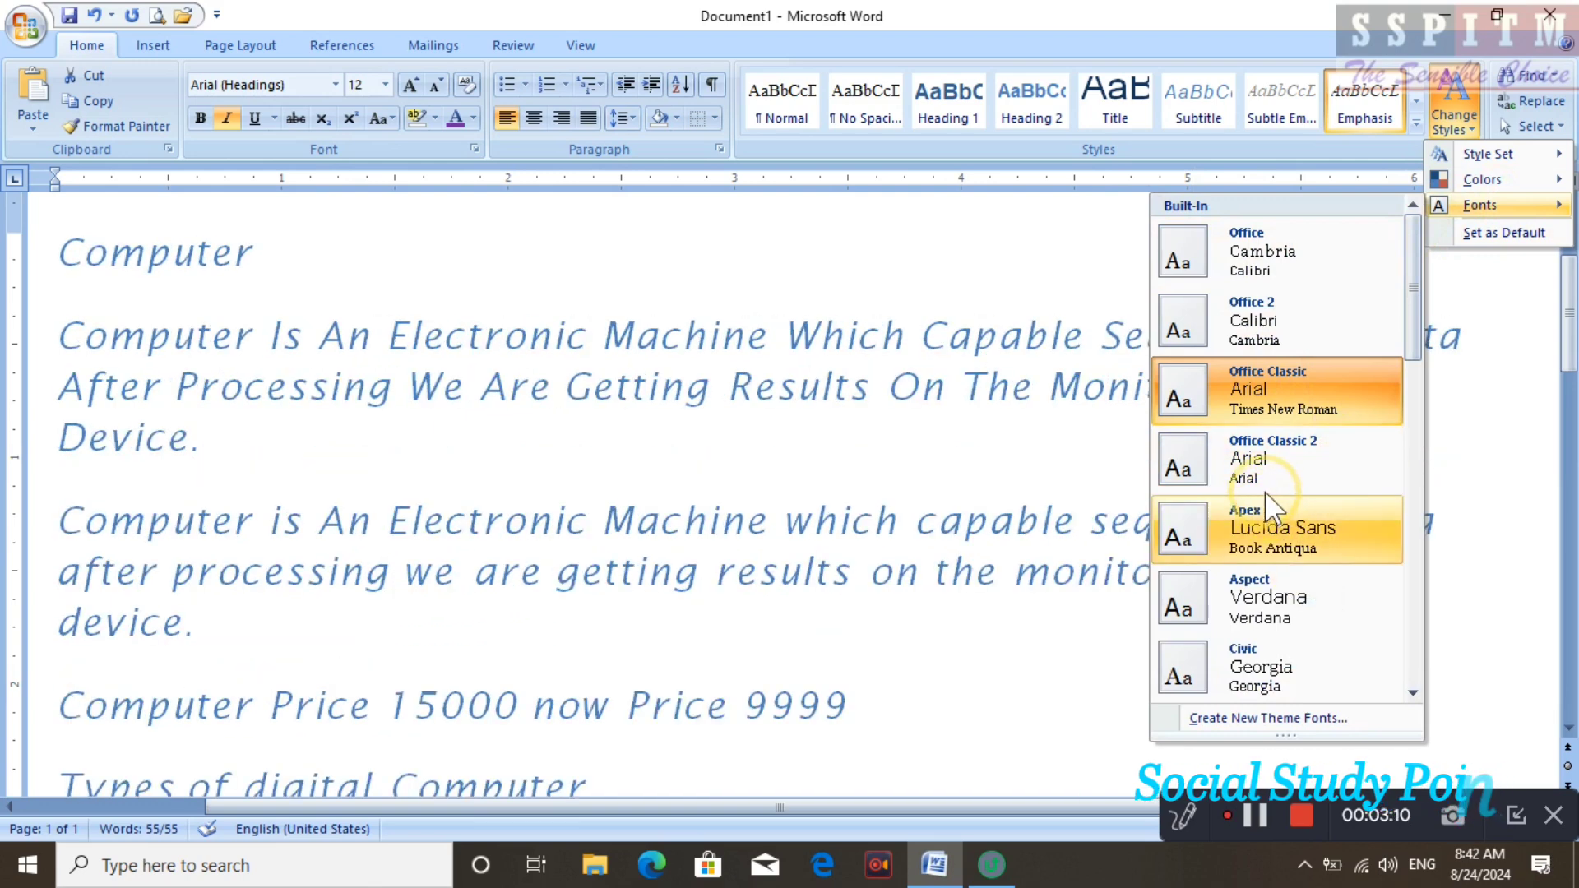
left_click(1267, 477)
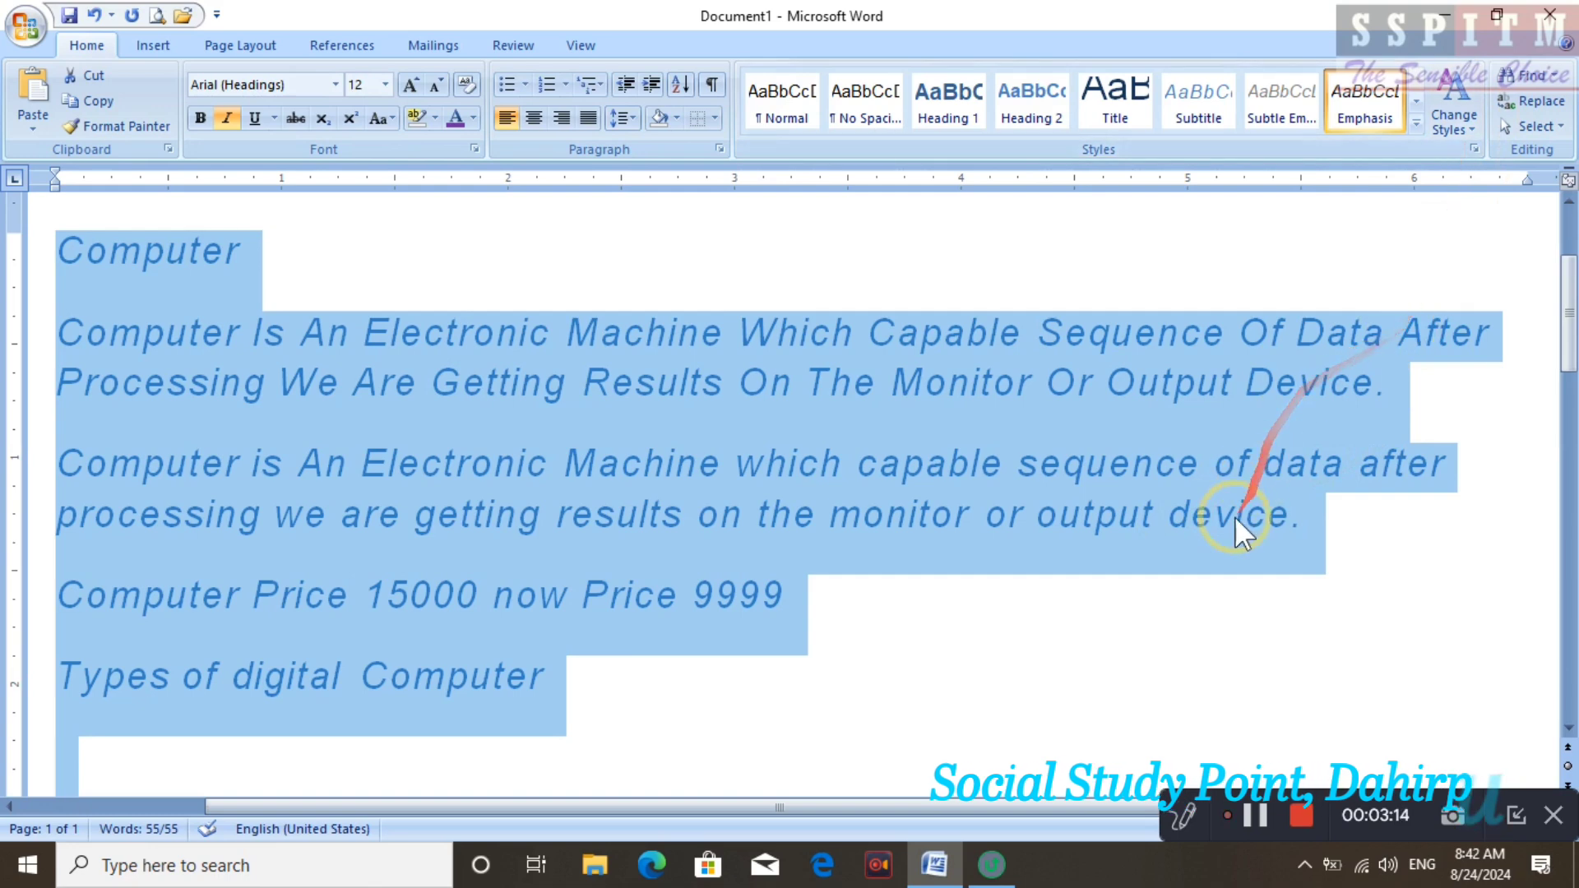
left_click(1044, 575)
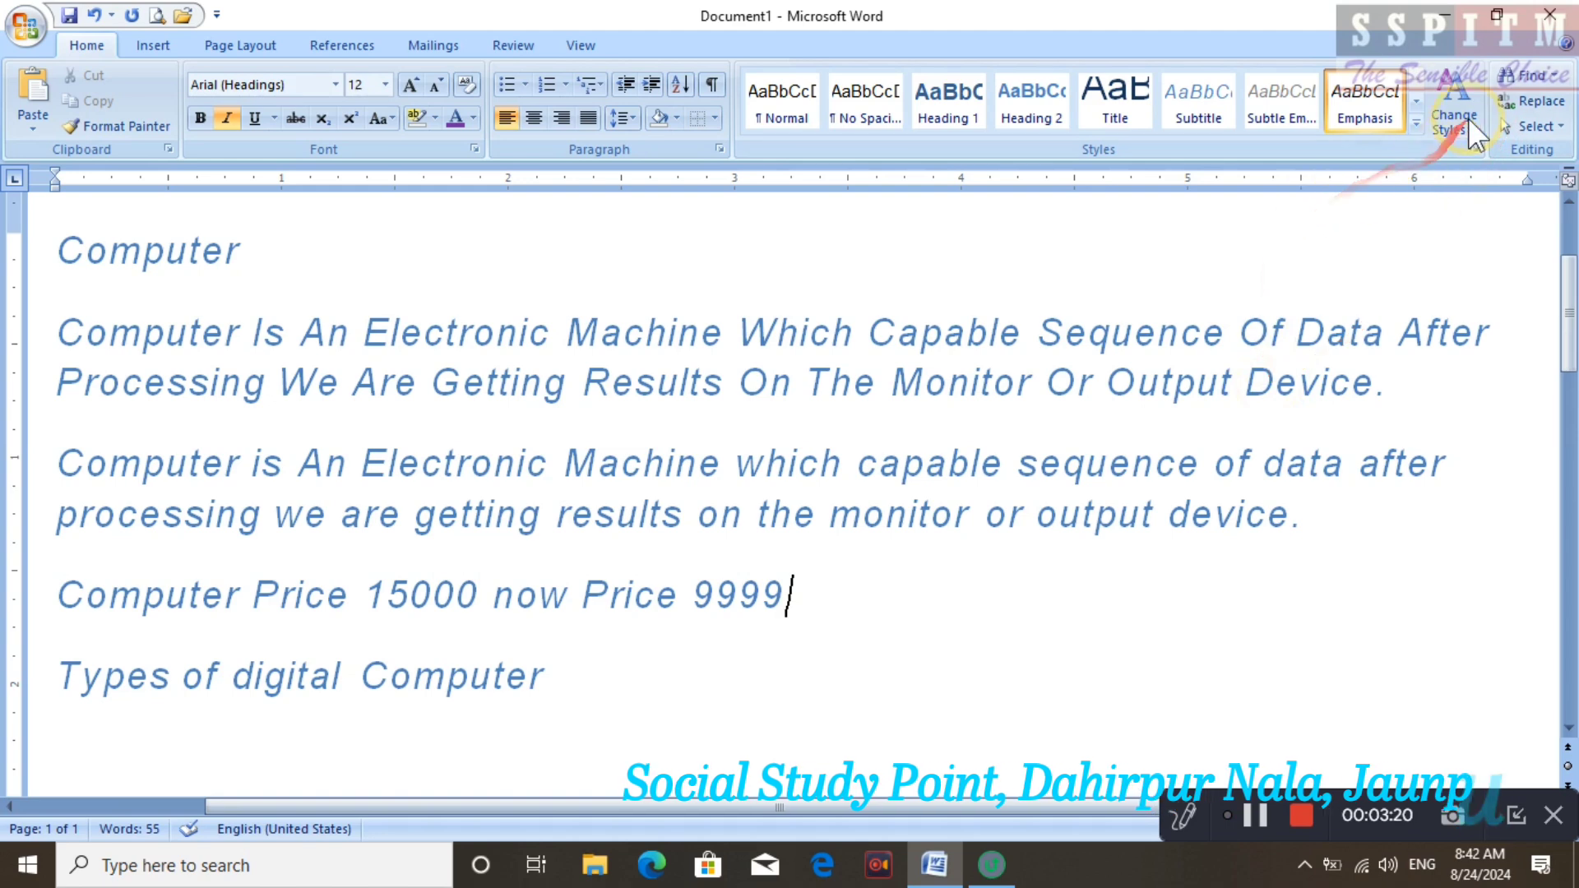
Open the Find dialog and move it below the main paragraphs so the text stays readable
left_click(1532, 82)
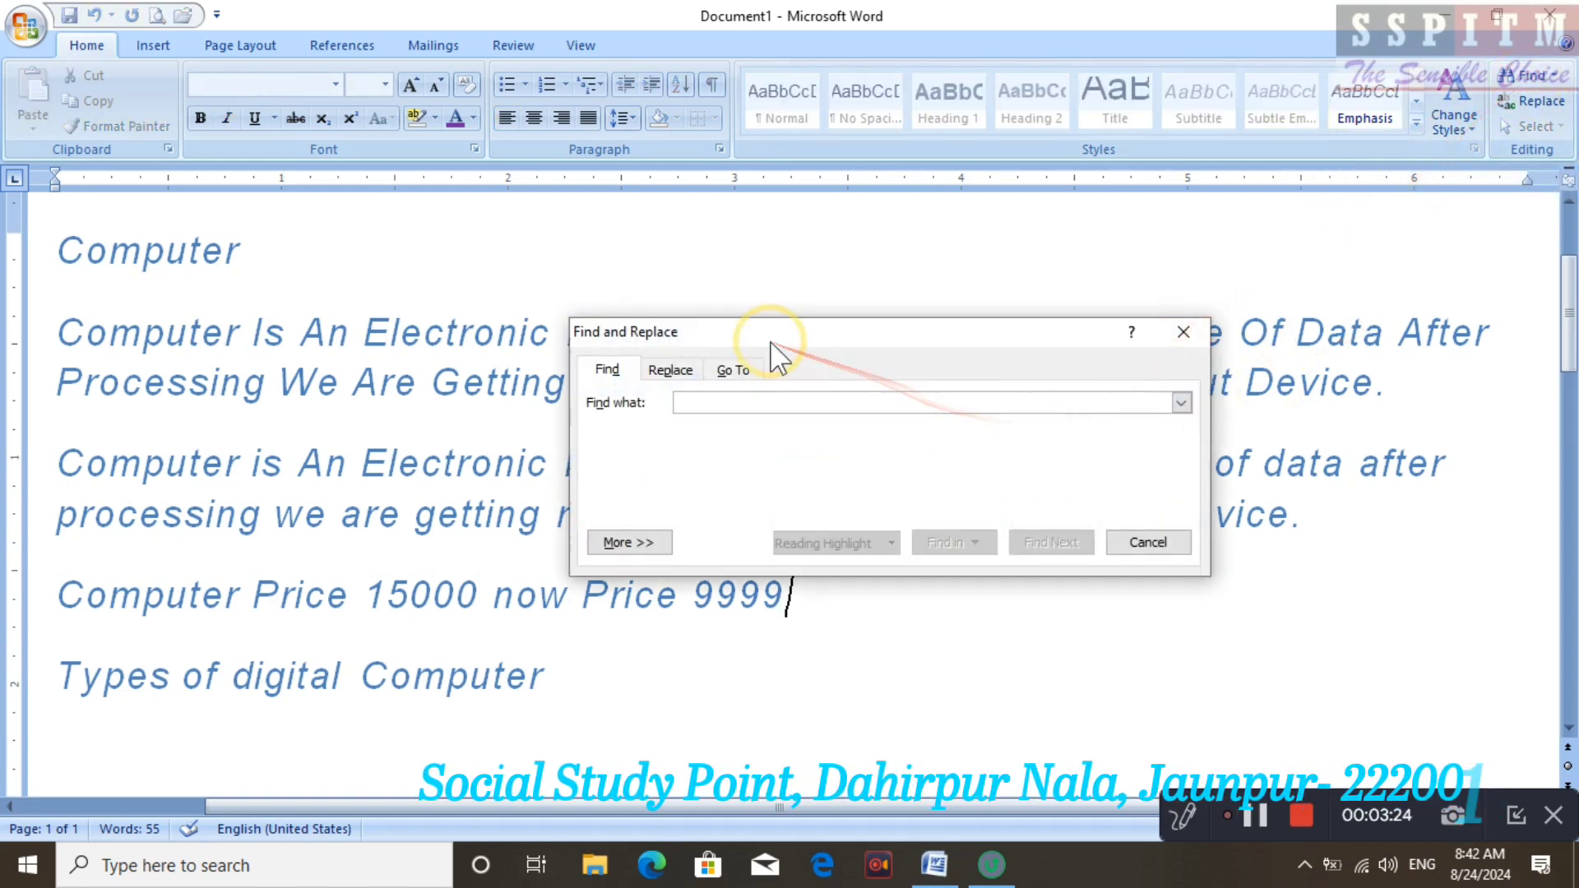
left_click_drag(769, 335, 788, 578)
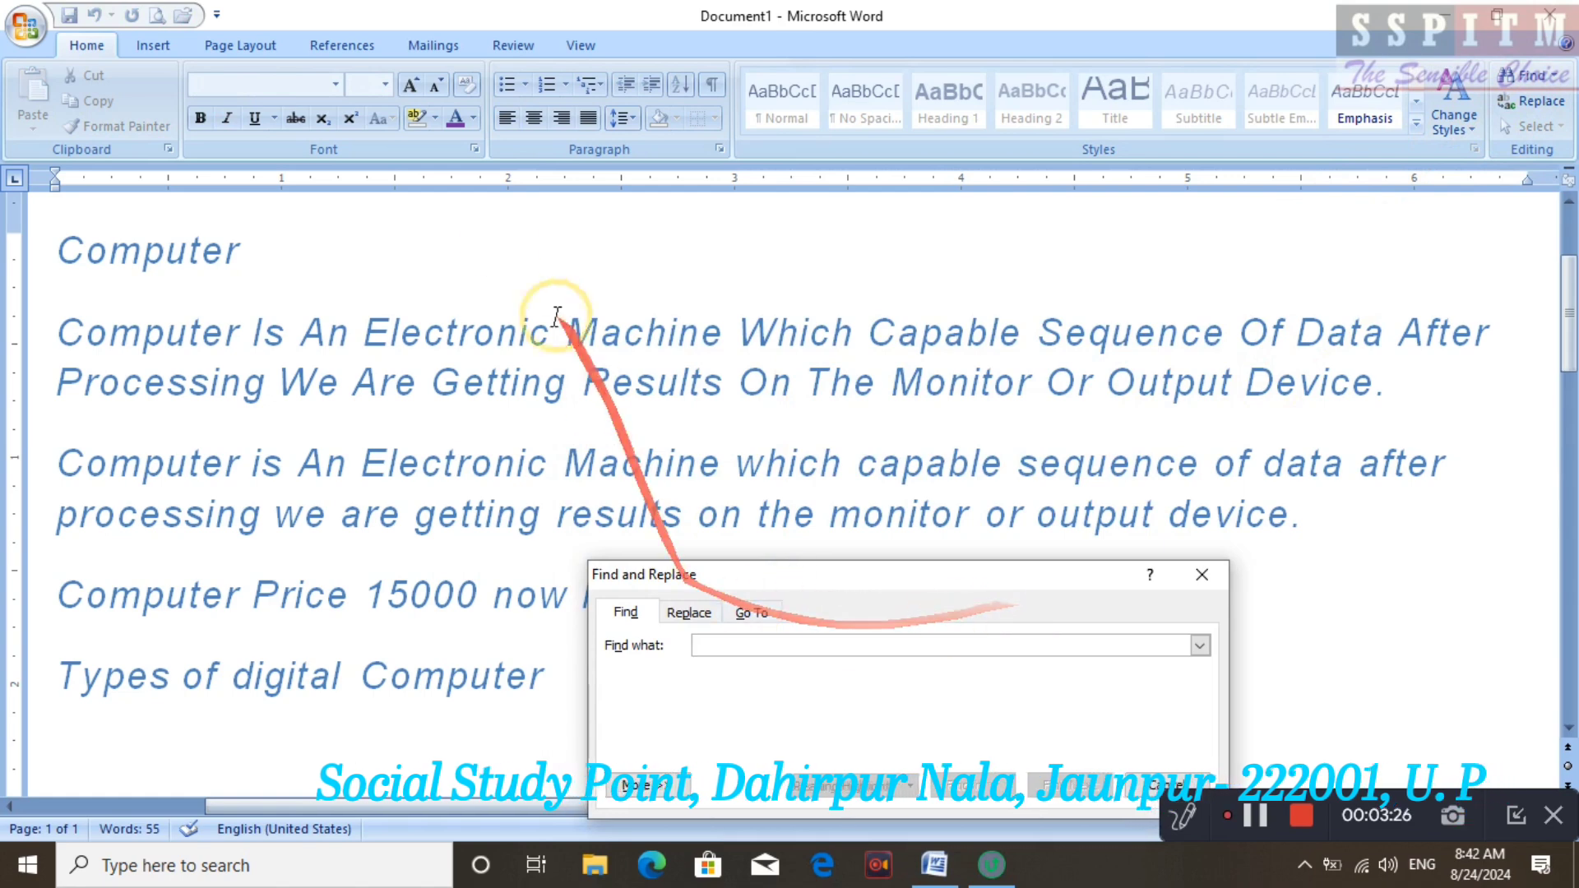